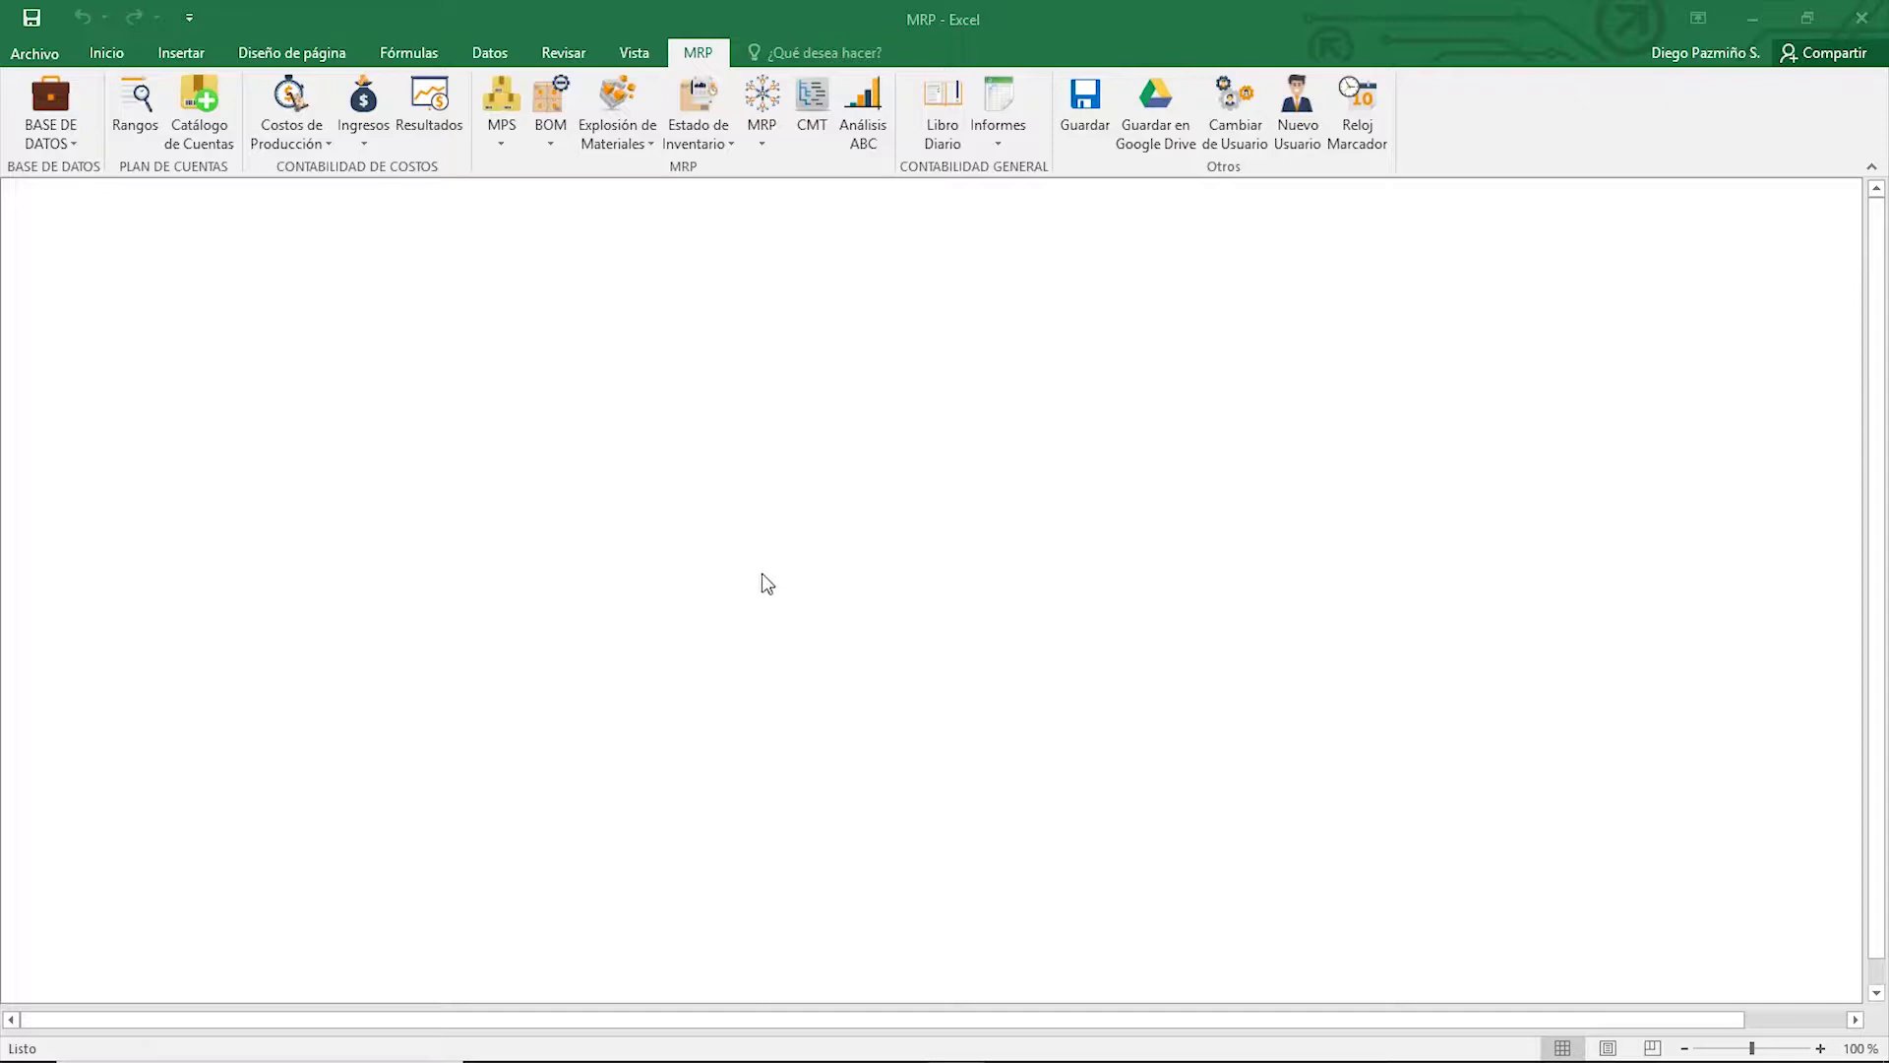
Step: Open the Costos Variables form from the production costs options
{"action": "left_click", "coordinate": [283, 114]}
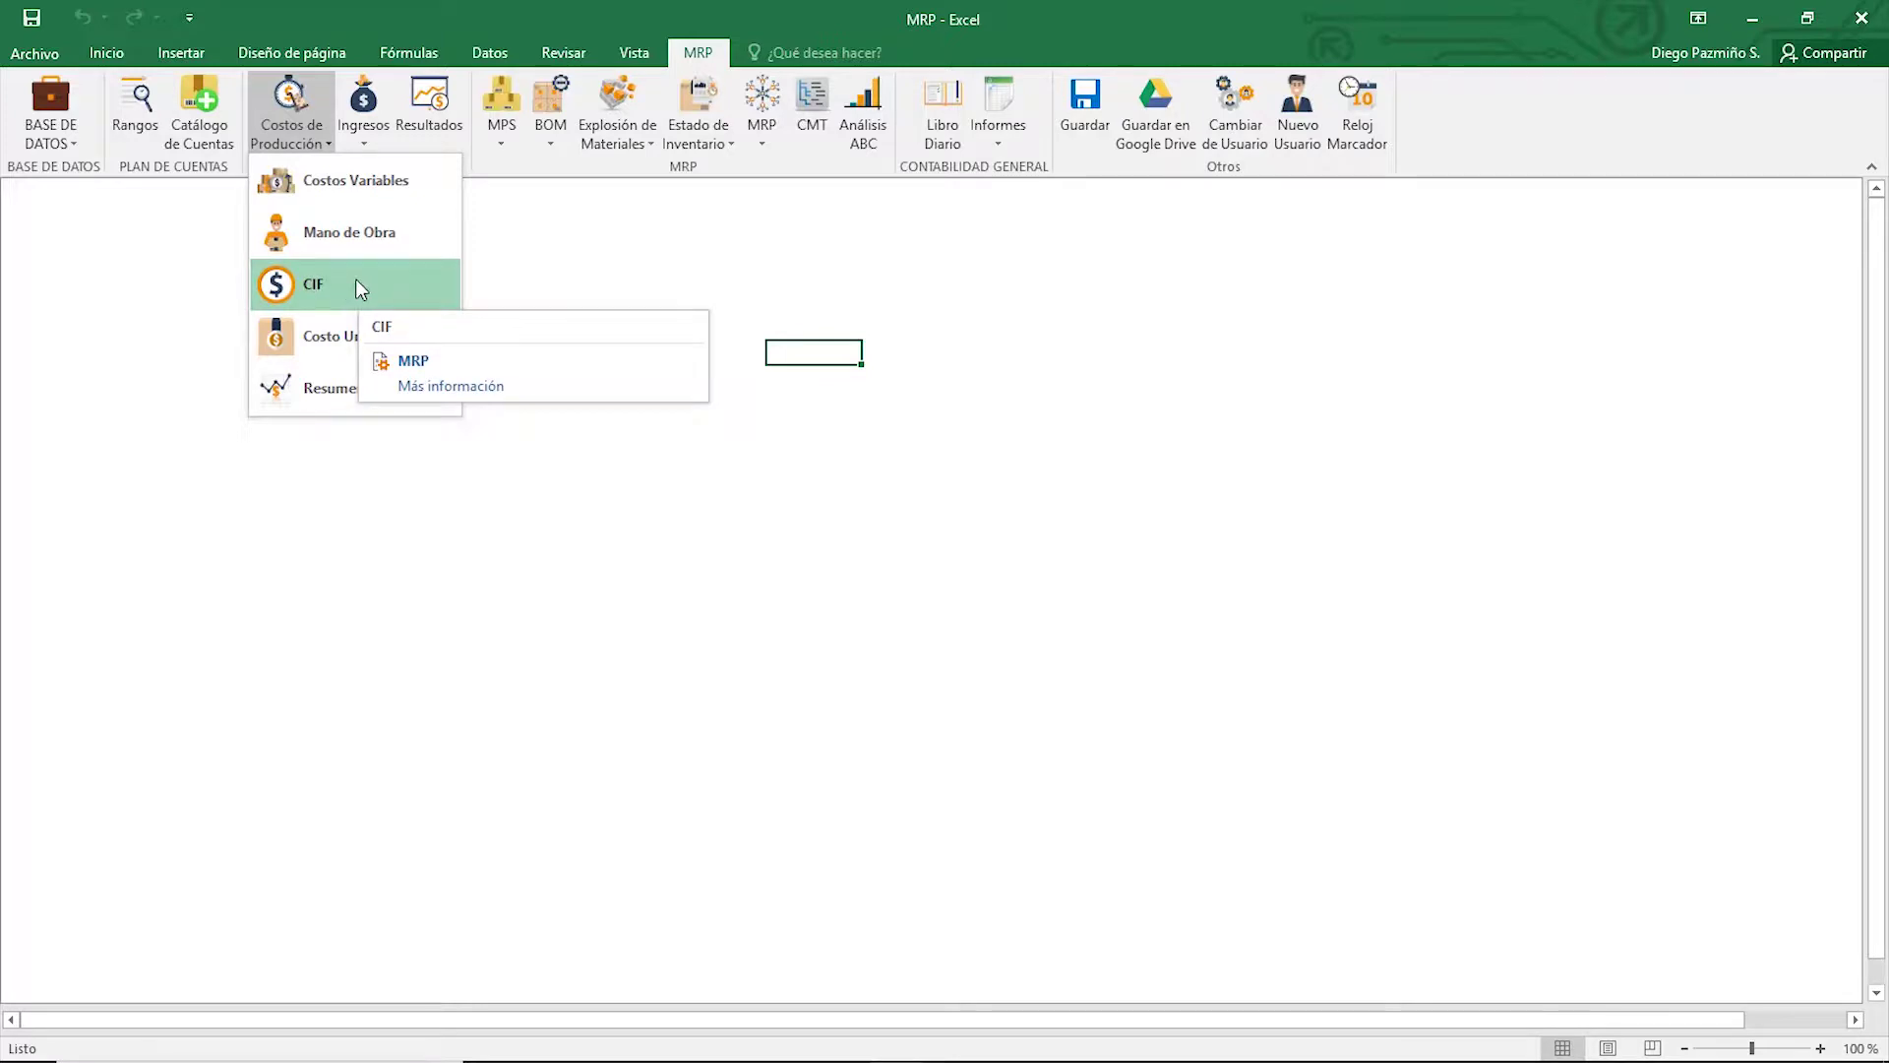
{"action": "left_click", "coordinate": [358, 189]}
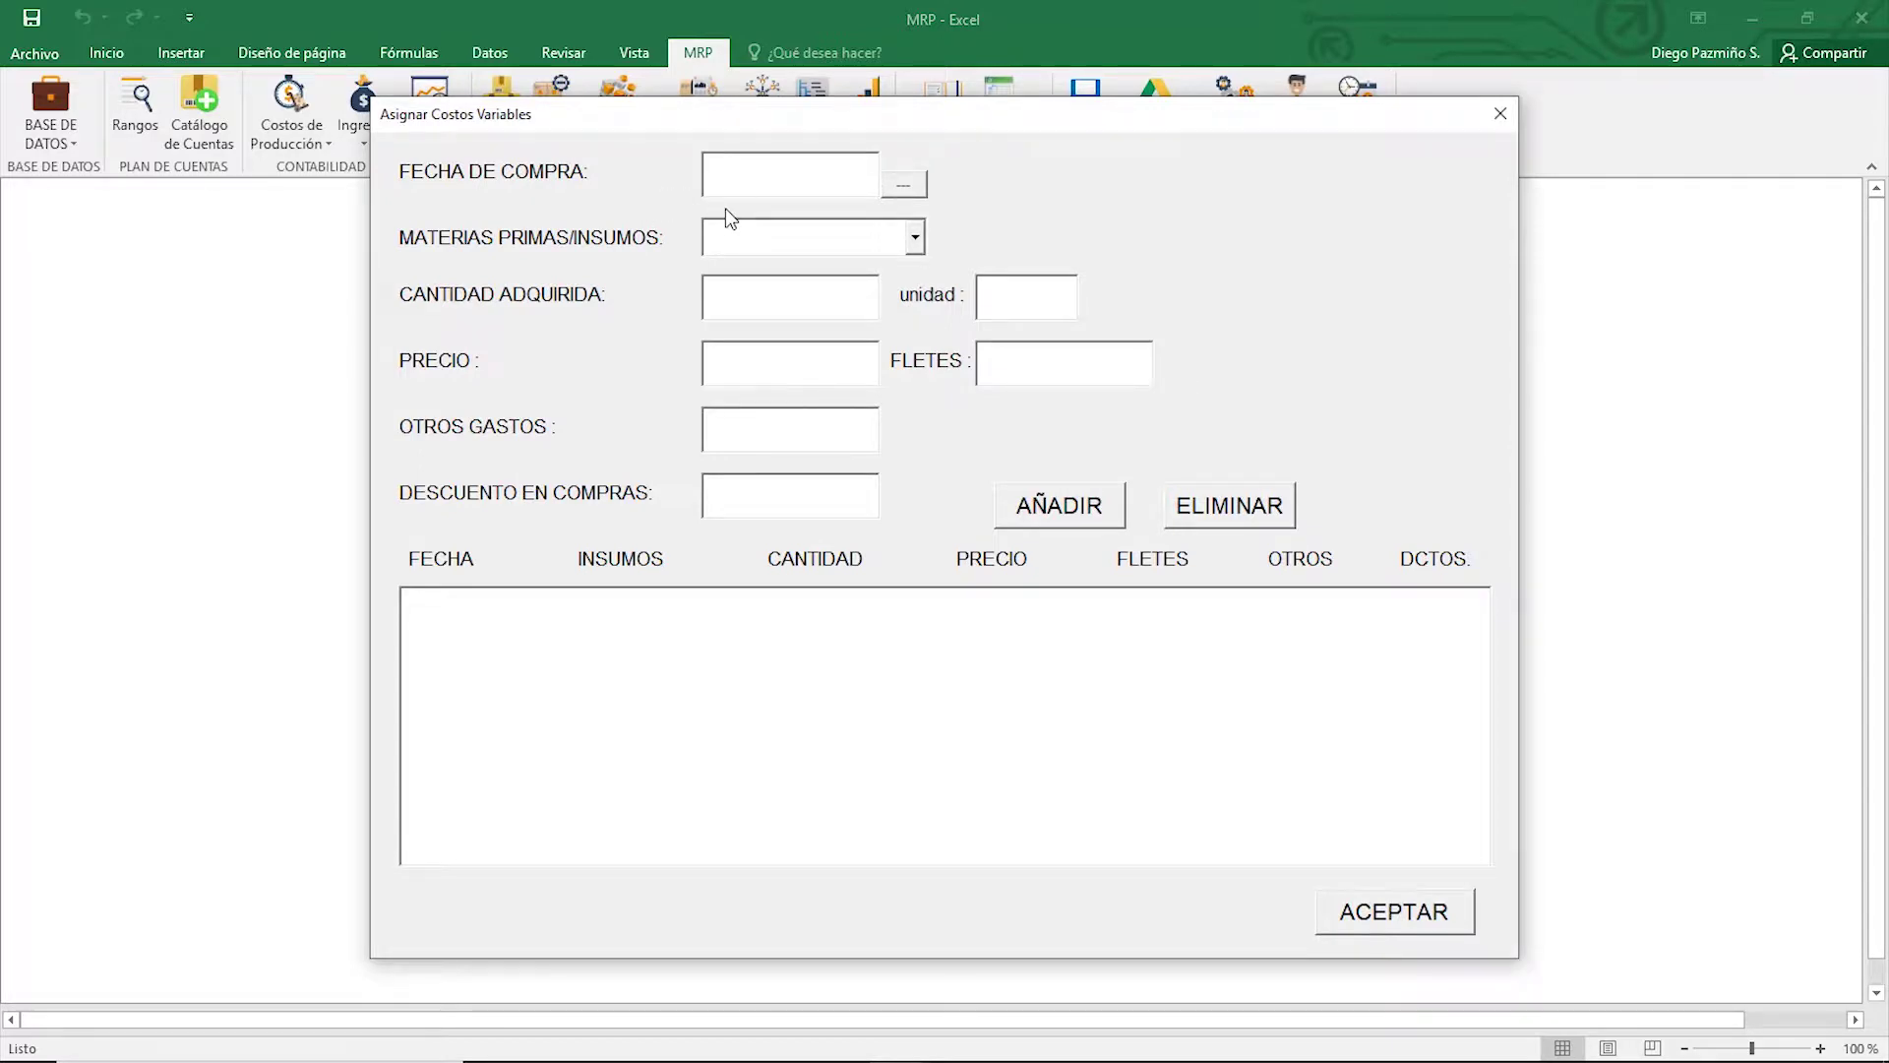
{"action": "mouse_move", "coordinate": [726, 225]}
{"action": "mouse_move", "coordinate": [796, 419]}
Step: Assign 07/01/2019 as the purchase date and close the date dialog
{"action": "left_click", "coordinate": [900, 185]}
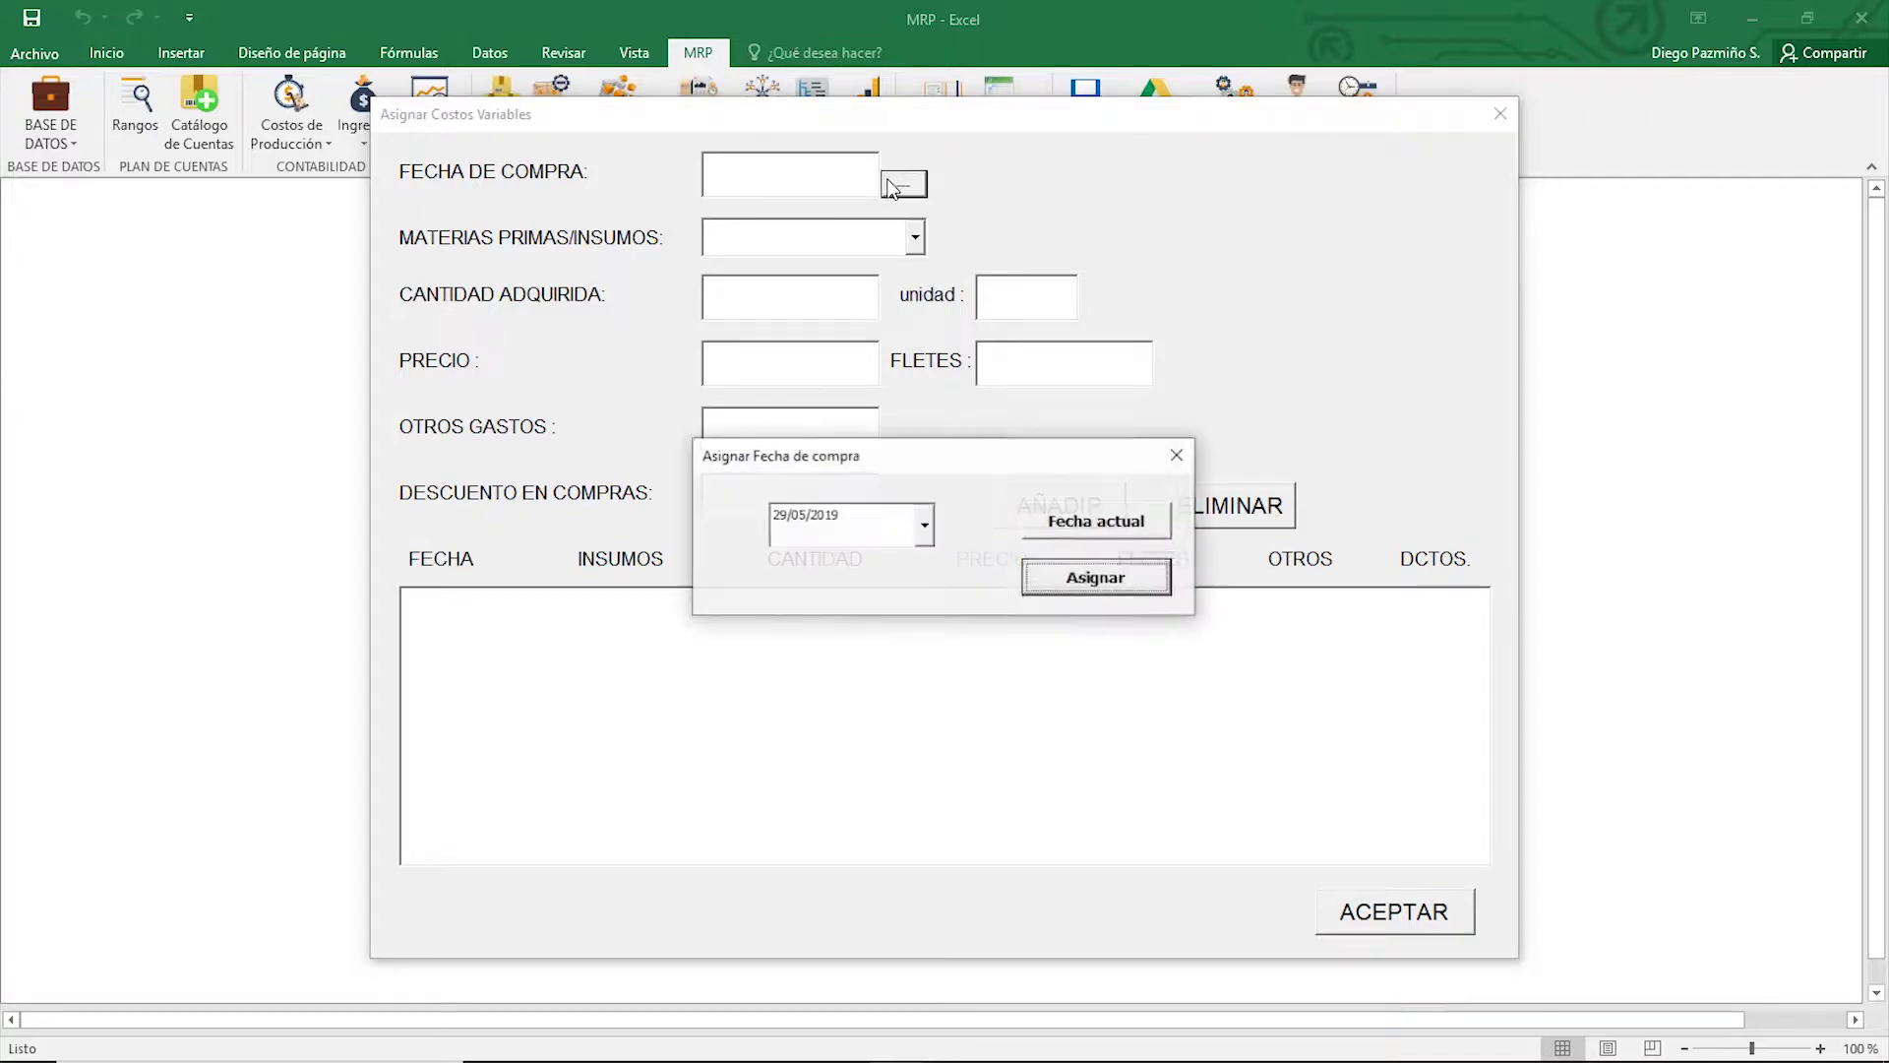
{"action": "left_click", "coordinate": [925, 525]}
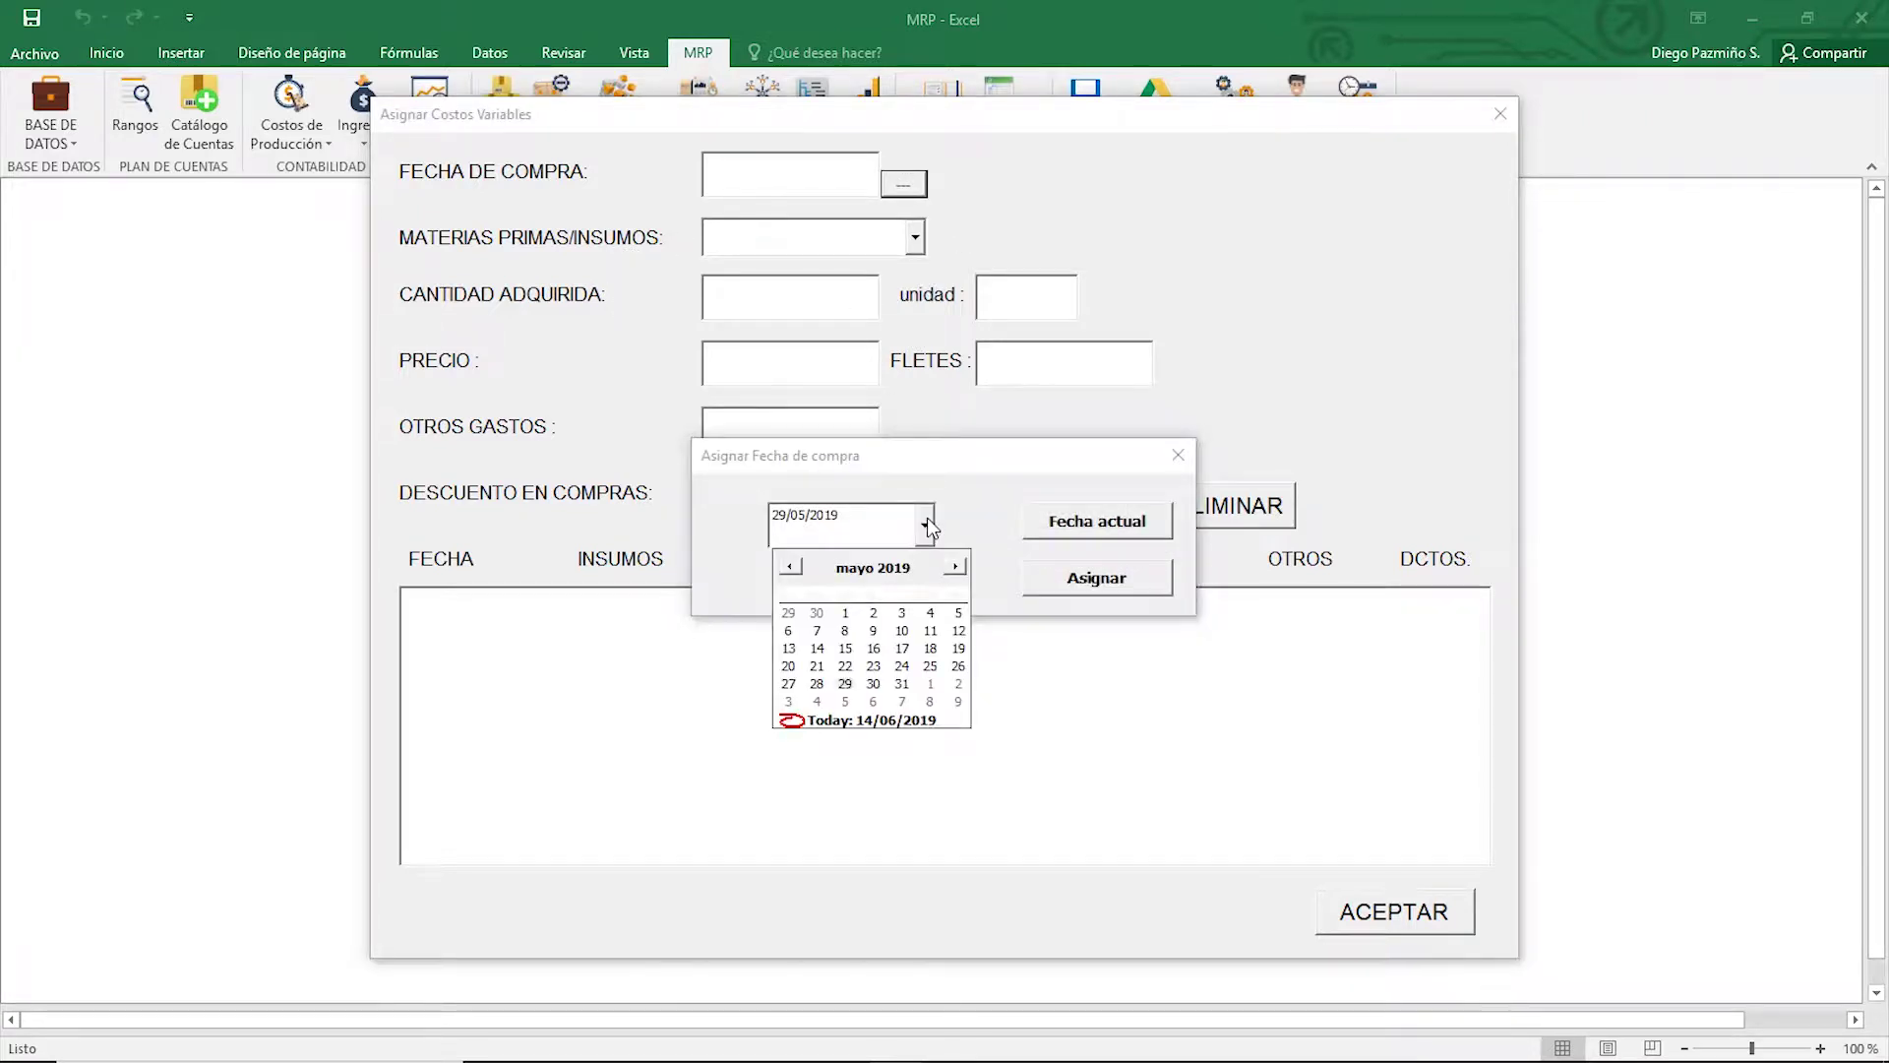
{"action": "left_click", "coordinate": [792, 568]}
{"action": "left_click", "coordinate": [792, 568]}
{"action": "left_click", "coordinate": [792, 568]}
{"action": "left_click", "coordinate": [792, 568]}
{"action": "left_click", "coordinate": [793, 631]}
{"action": "left_click", "coordinate": [1073, 580]}
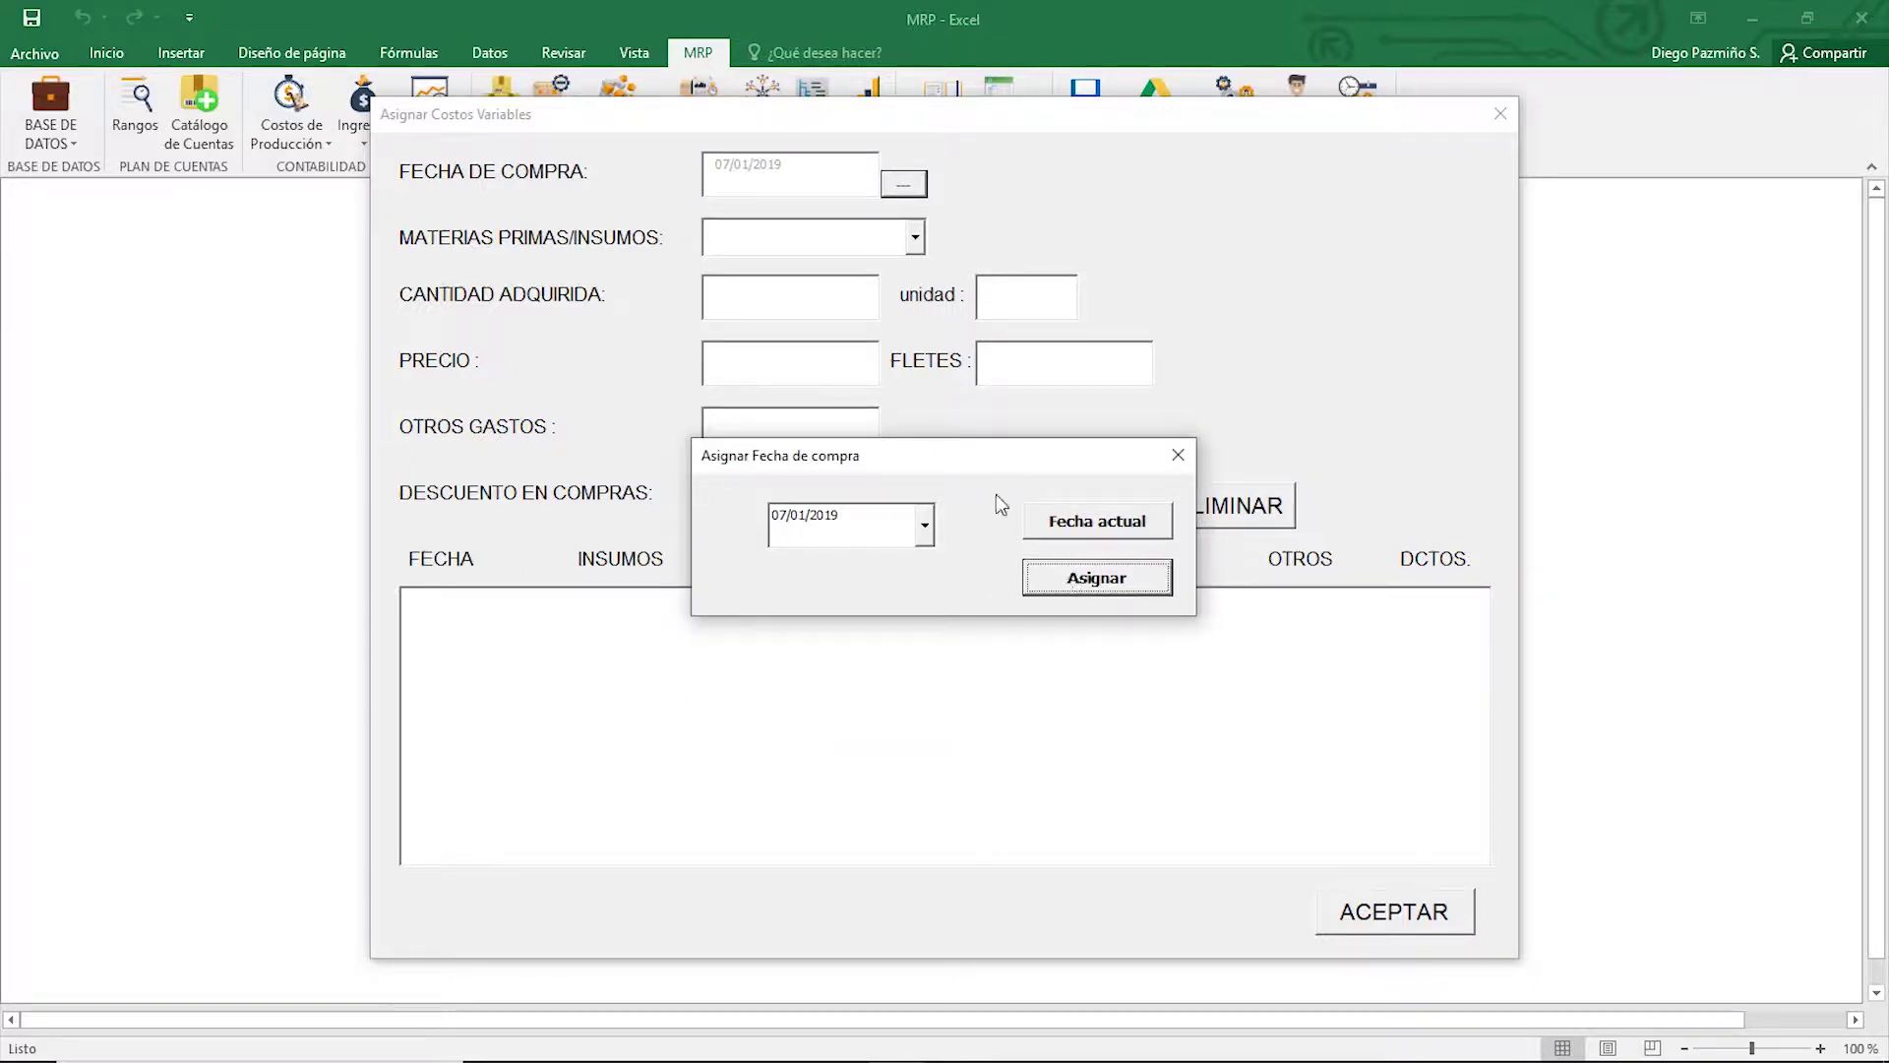
{"action": "left_click", "coordinate": [1178, 454]}
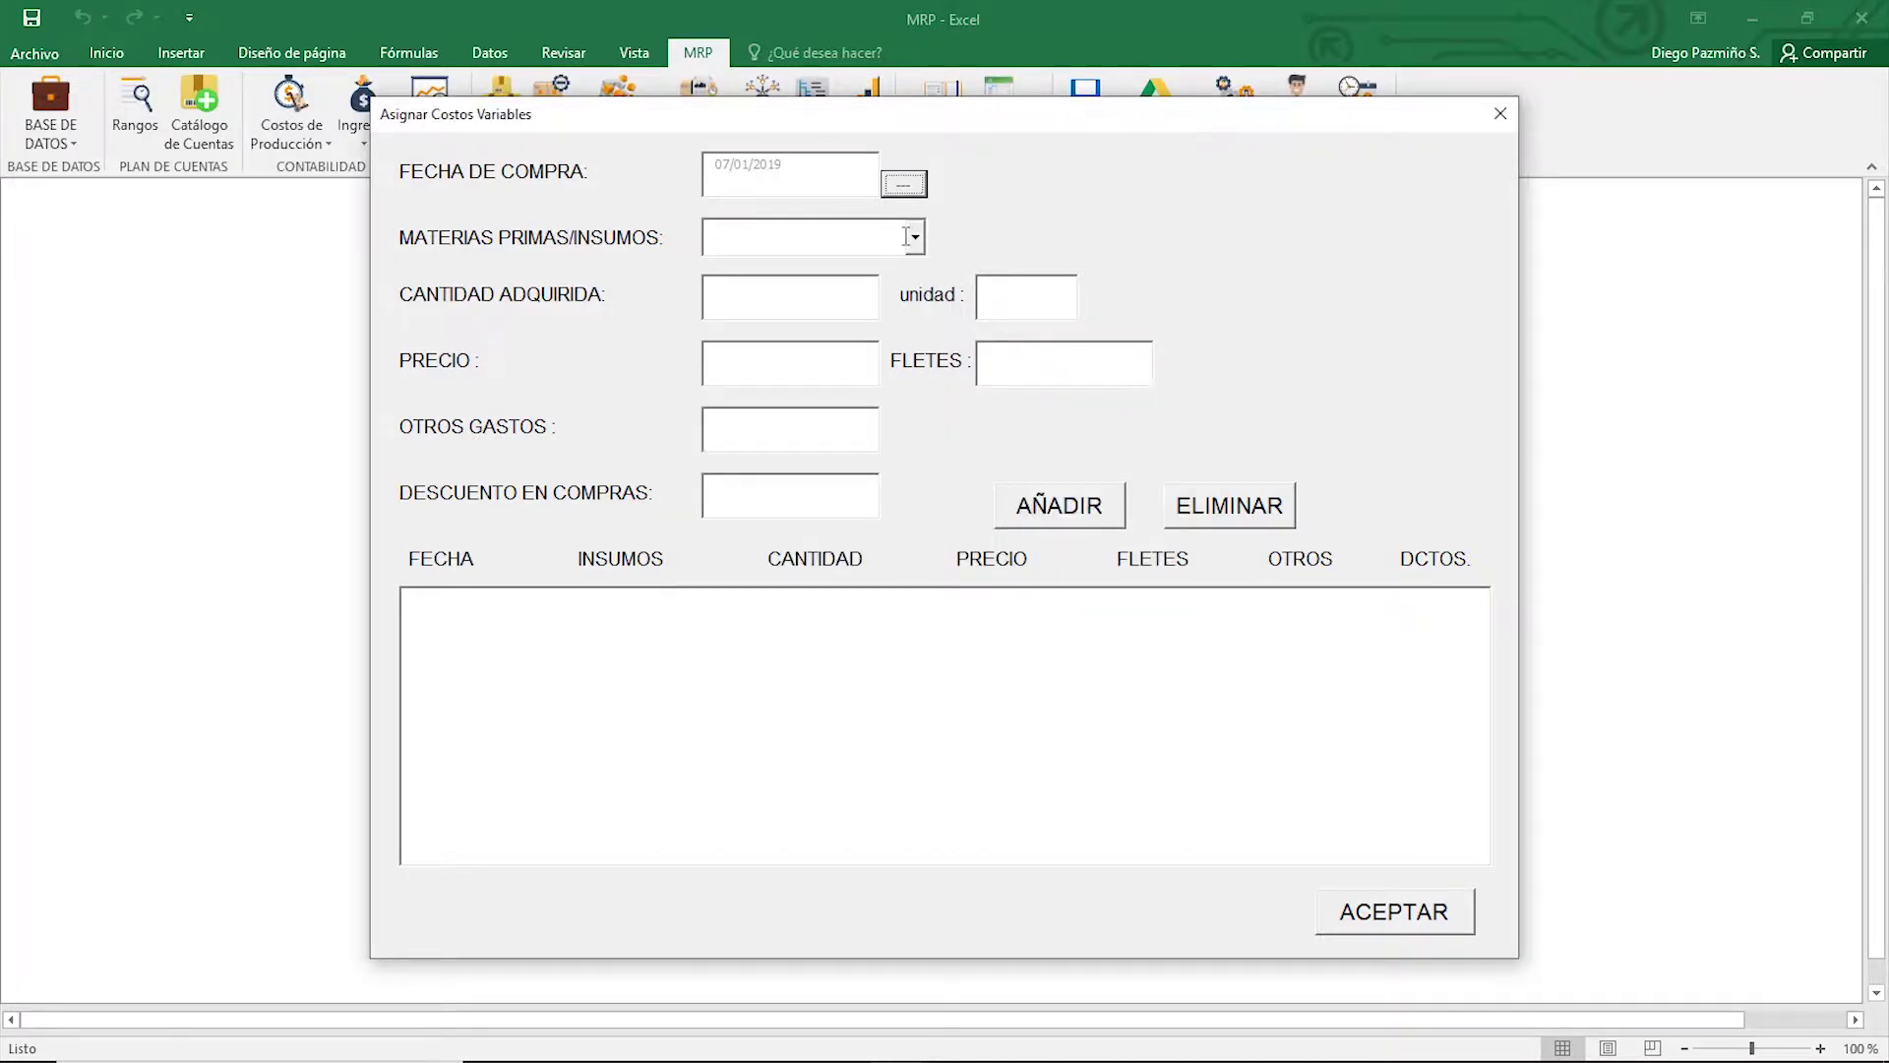
Step: Choose L-LEUCINA as the raw material and enter an acquired quantity of 10000 and a price of 131,50
{"action": "left_click", "coordinate": [868, 240]}
{"action": "left_click", "coordinate": [913, 239]}
{"action": "scroll", "coordinate": [890, 315], "scroll_direction": "down", "scroll_amount": 3}
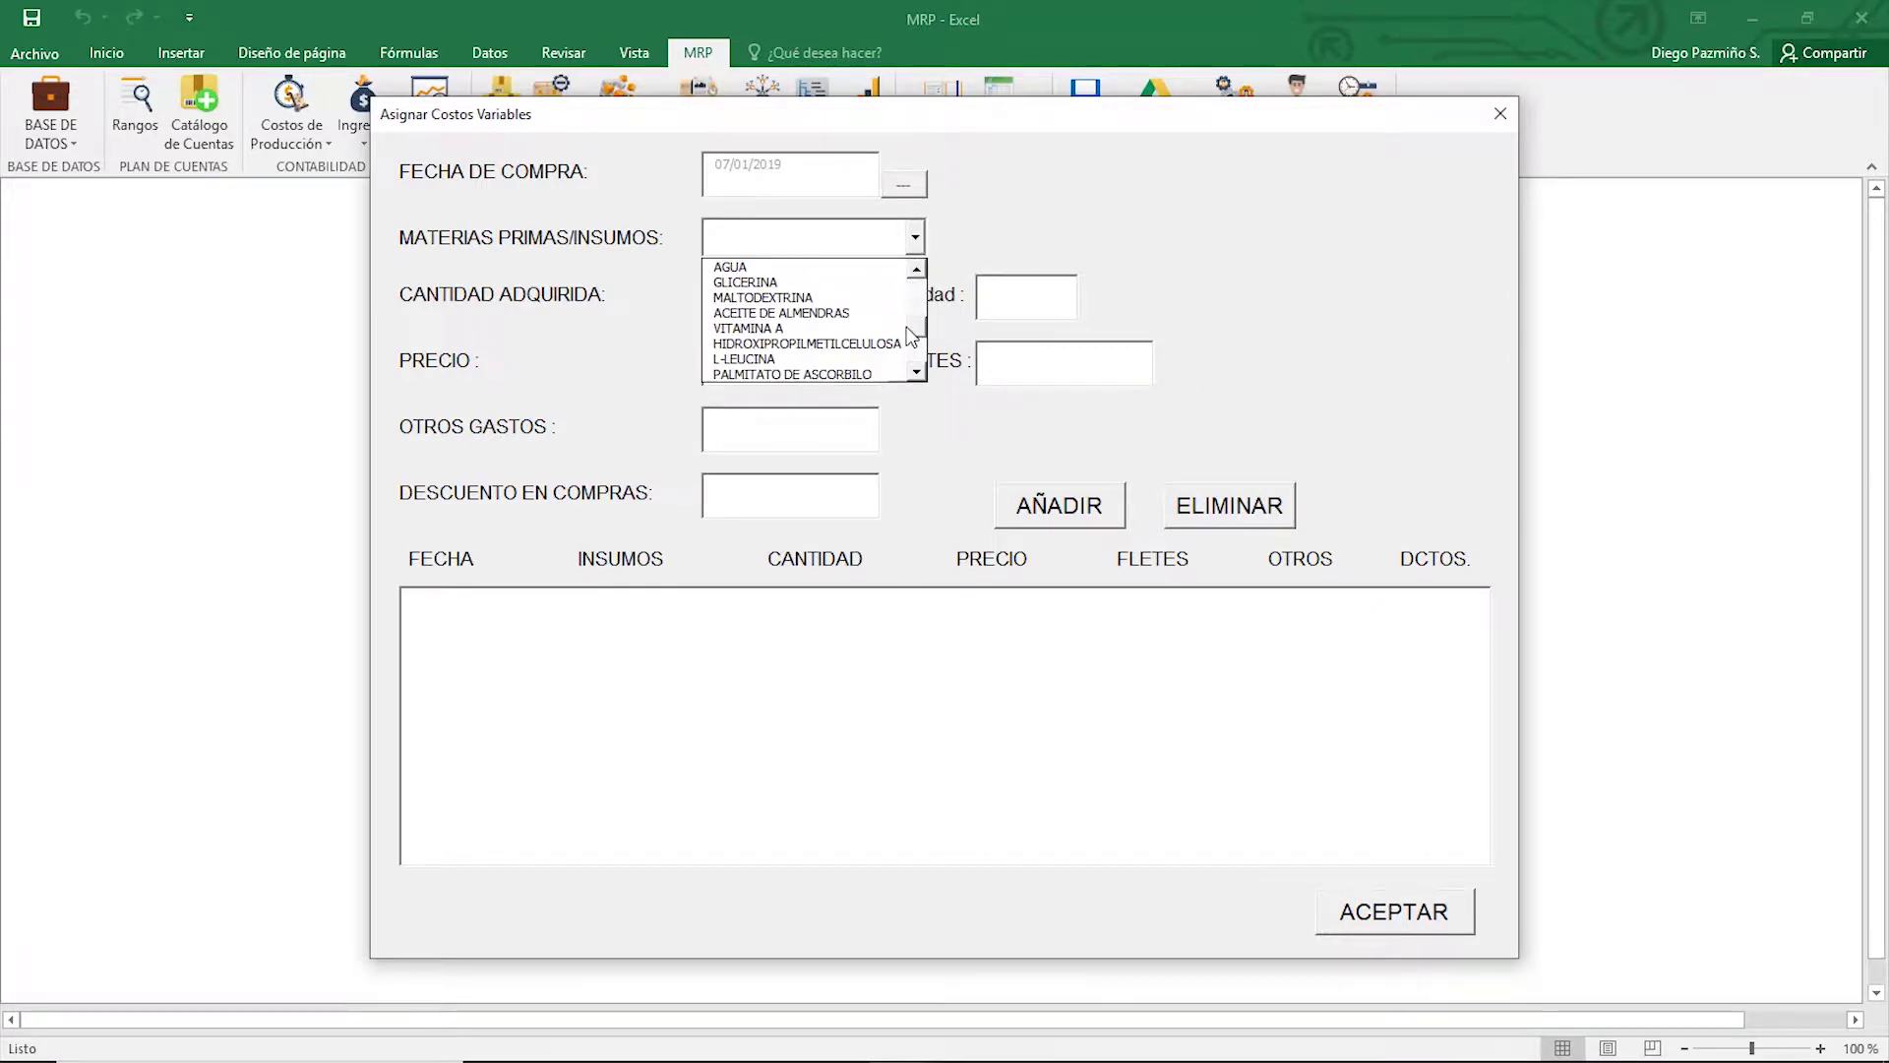
{"action": "left_click", "coordinate": [816, 357]}
{"action": "left_click", "coordinate": [770, 300]}
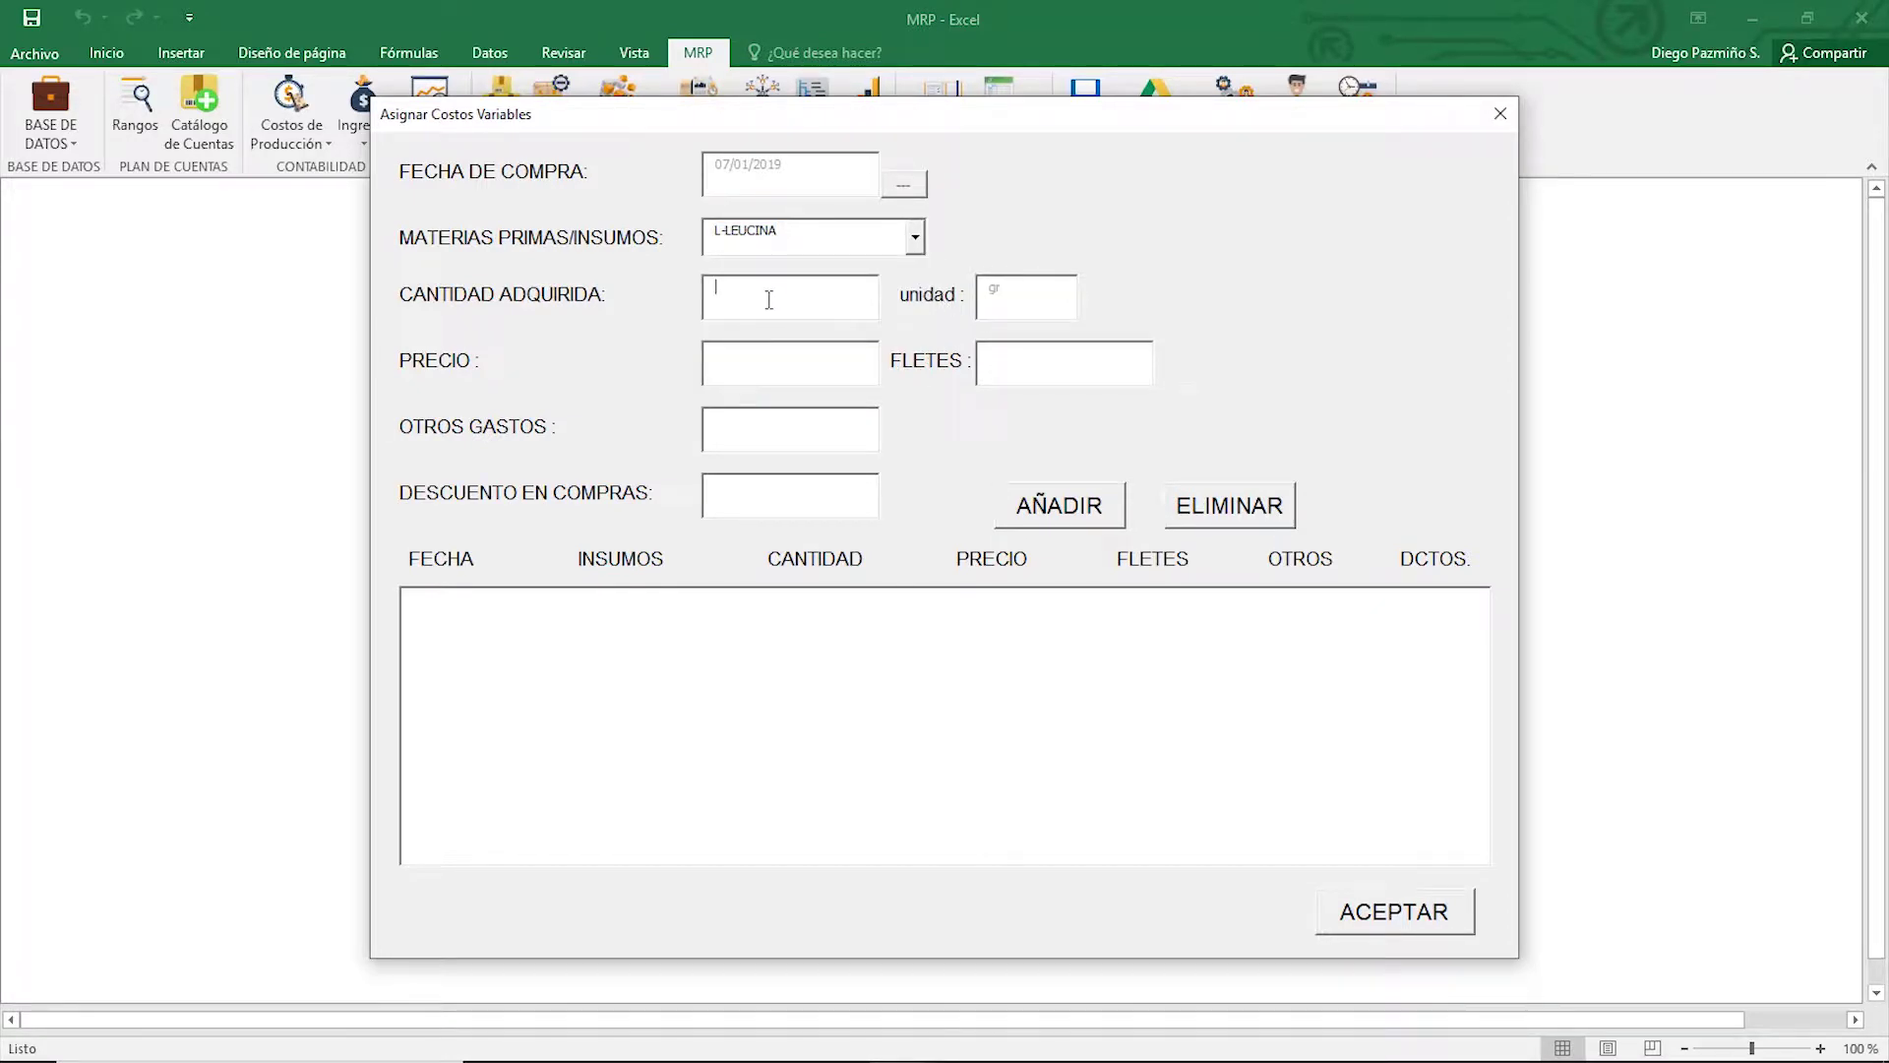
{"action": "type", "text": "10000"}
{"action": "key", "text": "Tab"}
{"action": "type", "text": "131"}
Step: Set freight, other expenses and purchase discount to 0 and add the L-LEUCINA purchase to the list
{"action": "key", "text": "Tab"}
{"action": "type", "text": "0"}
{"action": "key", "text": "Tab"}
{"action": "type", "text": "0"}
{"action": "key", "text": "Tab"}
{"action": "type", "text": "0"}
{"action": "key", "text": "Tab"}
{"action": "key", "text": "Return"}
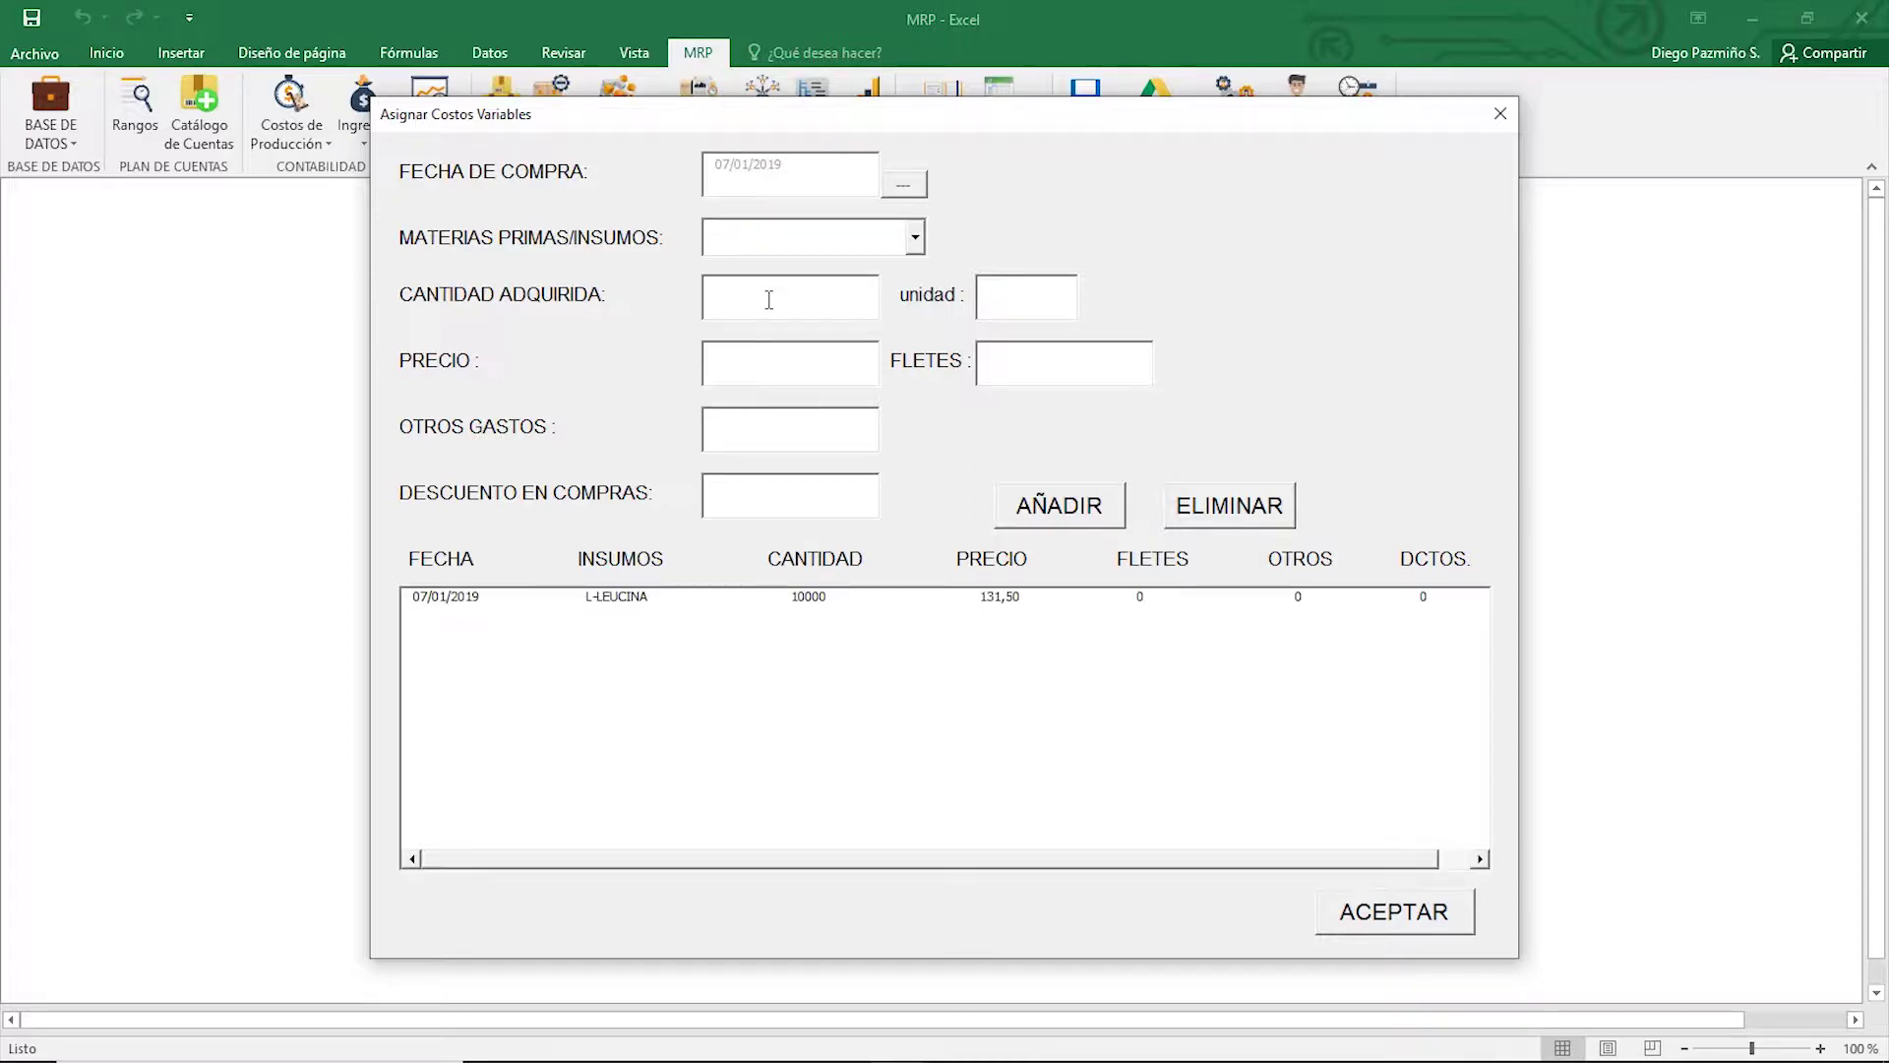
Step: Add a PALMITATO DE ASCORBILO purchase with quantity 100000, price 750, and freight, other expenses and discount at 0
{"action": "left_click", "coordinate": [916, 239]}
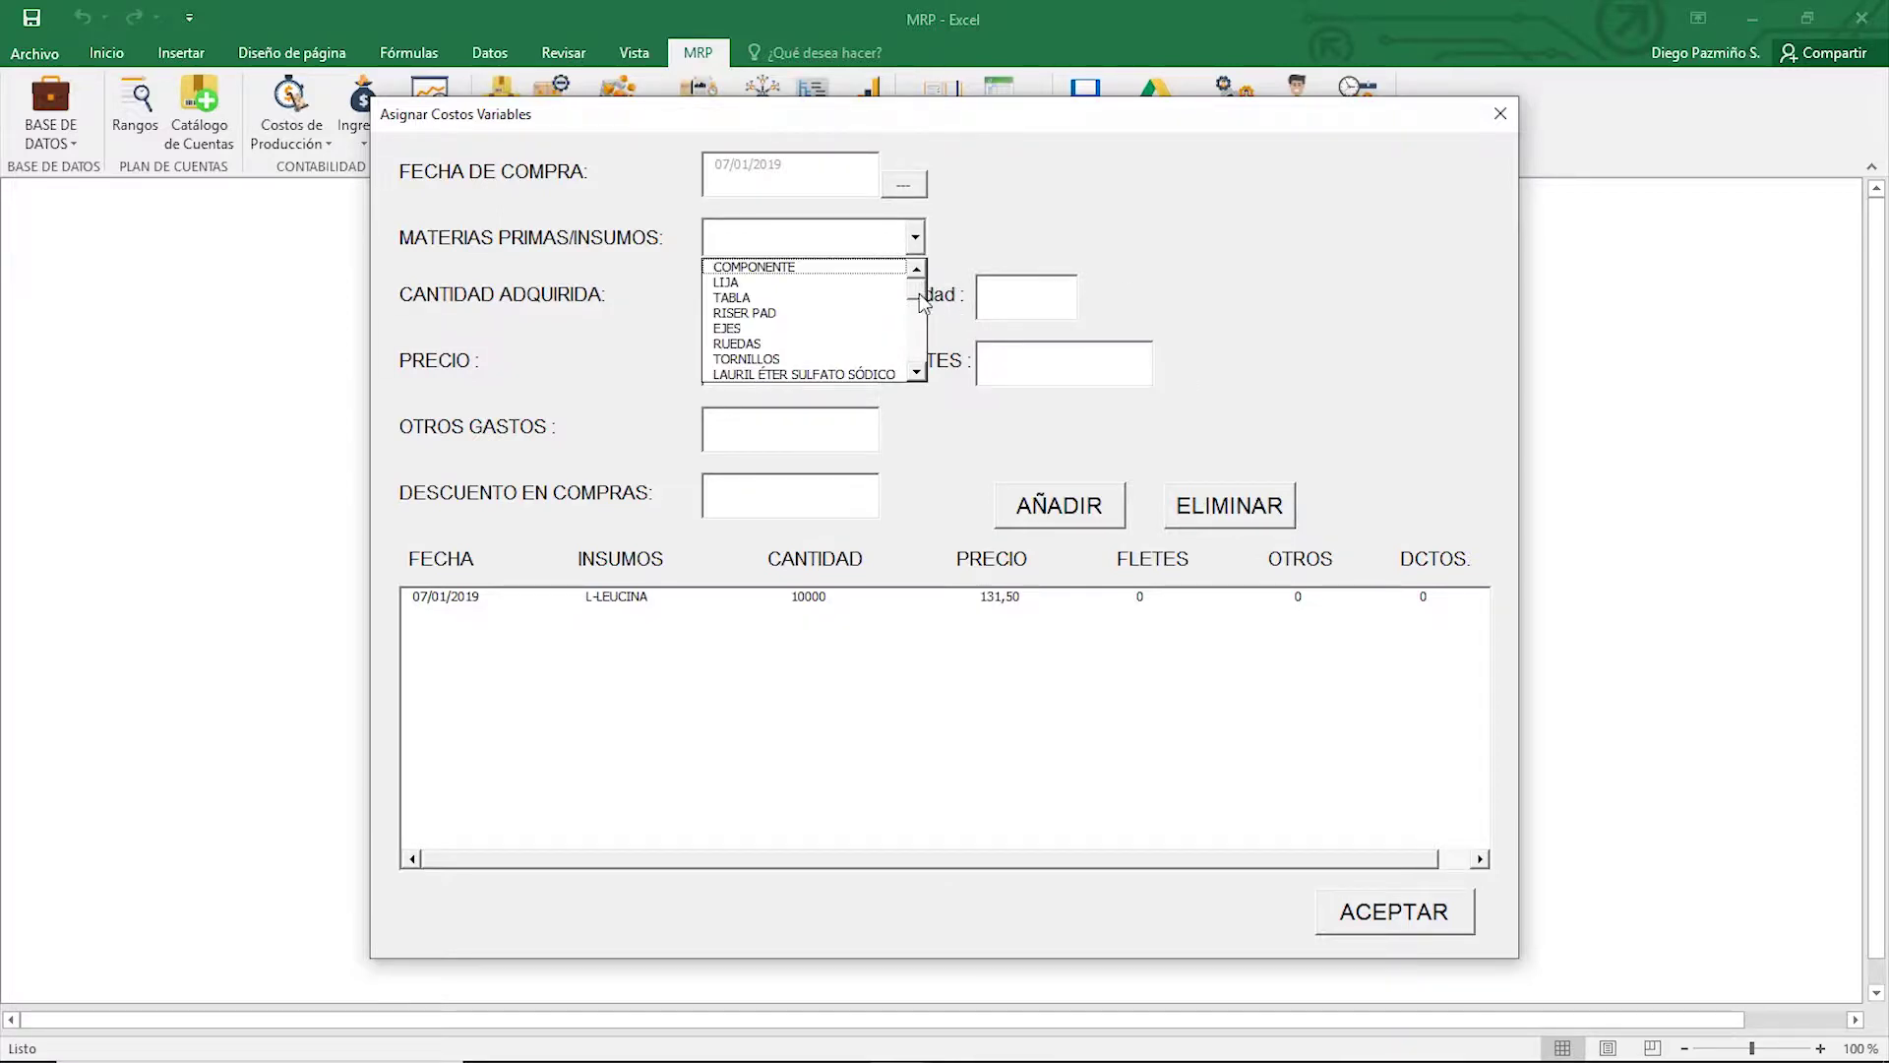
{"action": "left_click_drag", "start_coordinate": [920, 294], "coordinate": [921, 334]}
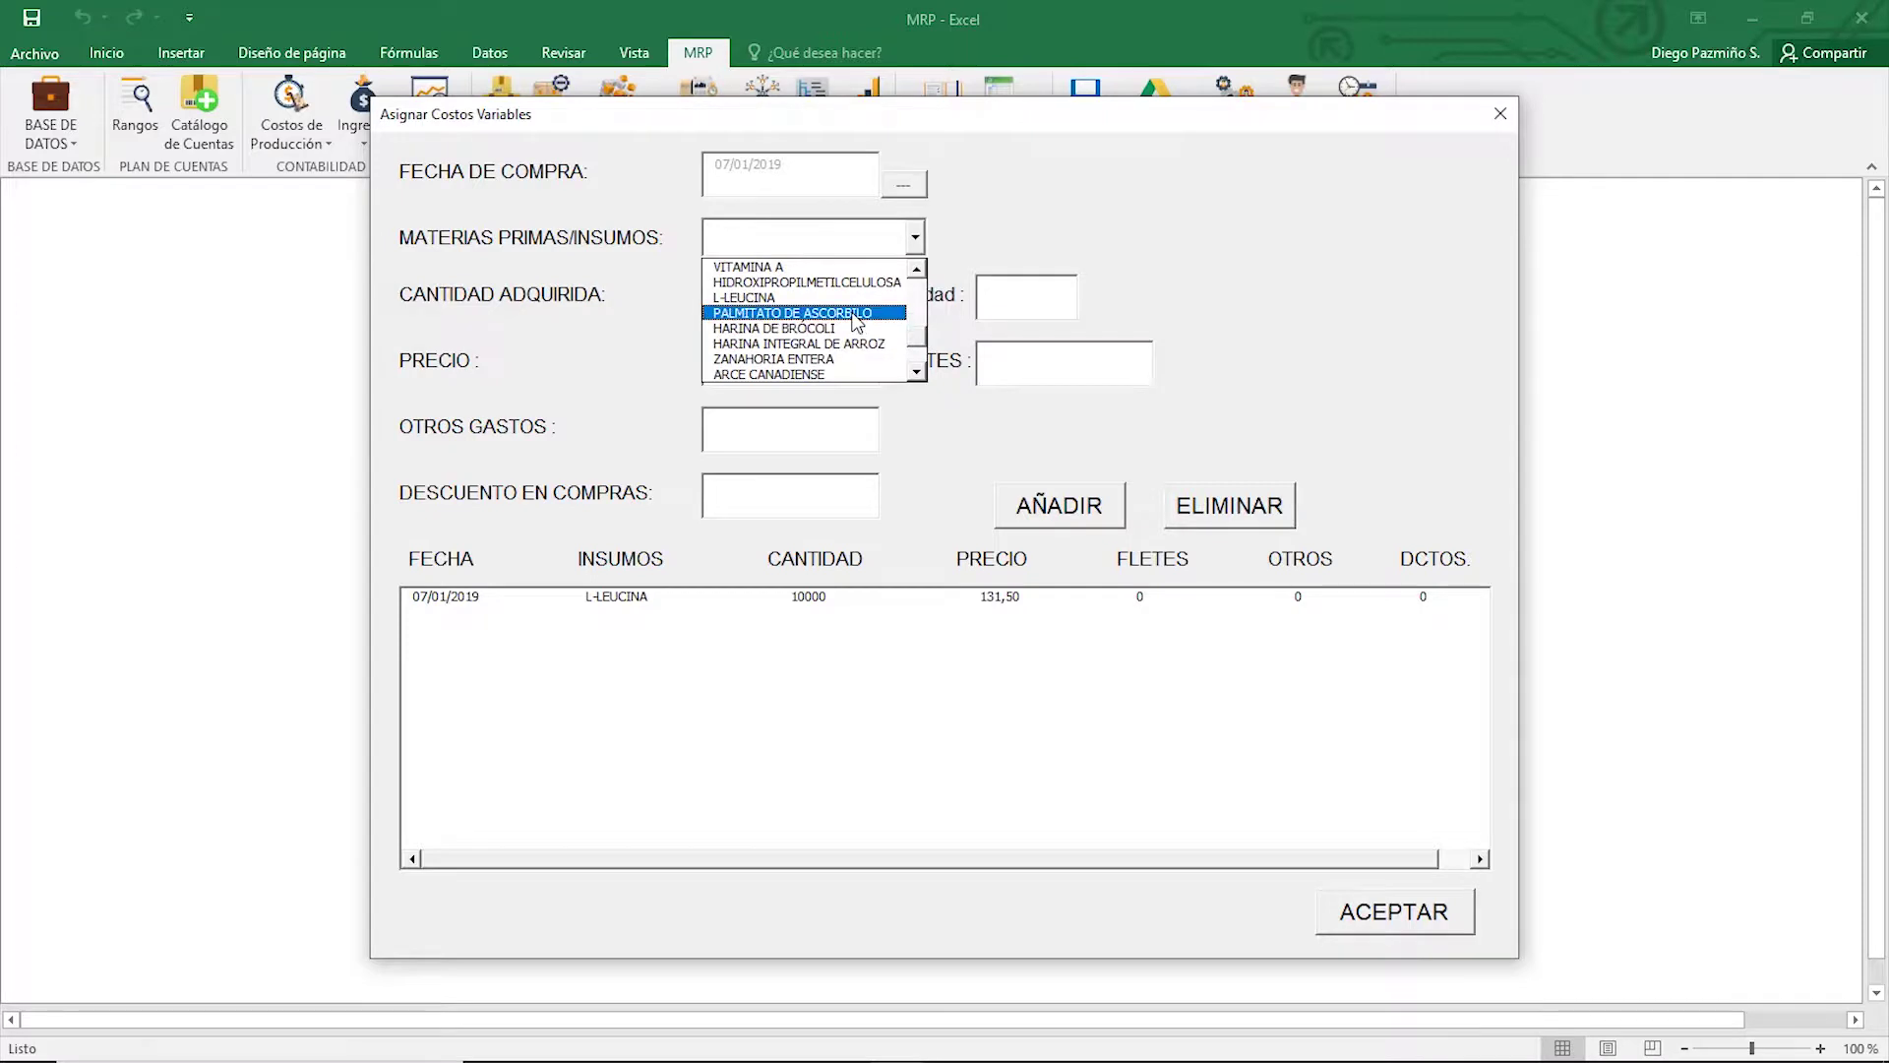
{"action": "left_click", "coordinate": [853, 313]}
{"action": "left_click", "coordinate": [819, 303]}
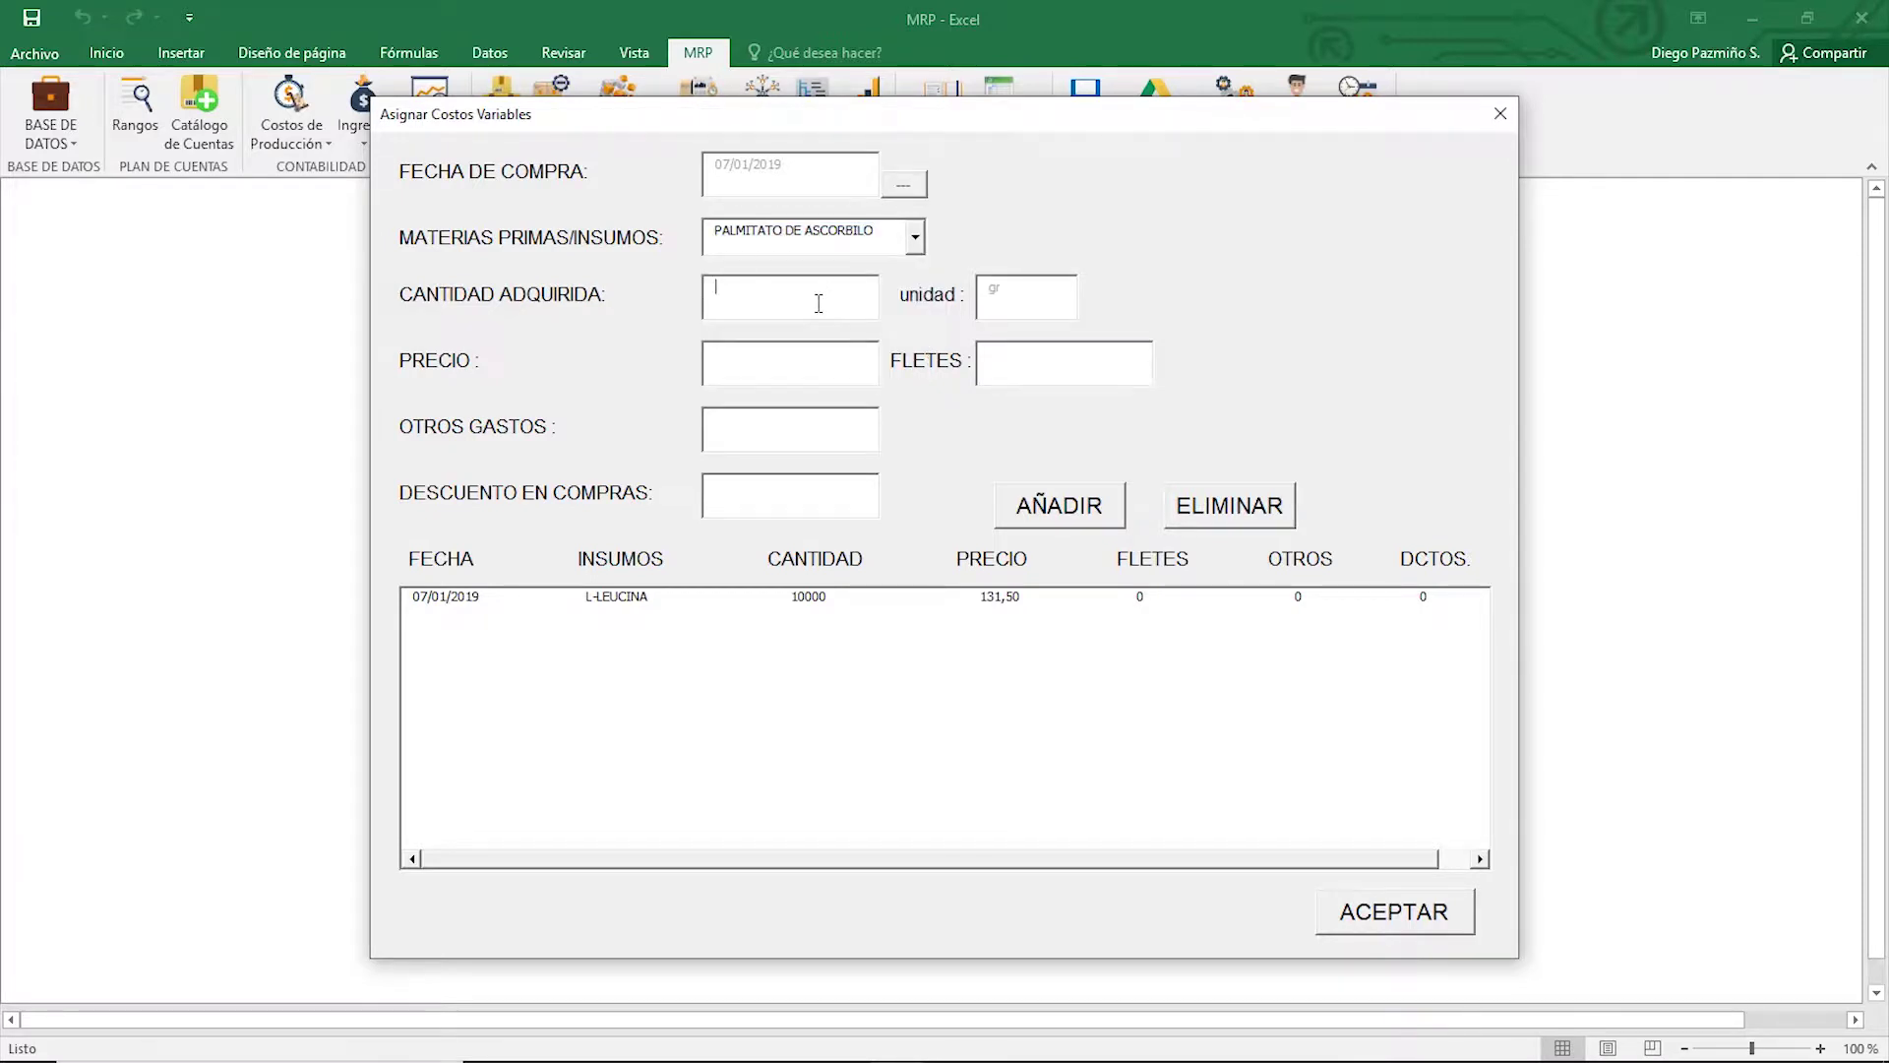
{"action": "type", "text": "100000"}
{"action": "key", "text": "Tab"}
{"action": "type", "text": "7500"}
{"action": "key", "text": "Tab"}
{"action": "type", "text": "0"}
{"action": "key", "text": "Tab"}
{"action": "key", "text": "Return"}
Step: Add a HARINA DE BRÓCOLI purchase with quantity 100000, price 525, freight 0, other expenses 12,50 and discount 0
{"action": "left_click", "coordinate": [915, 236]}
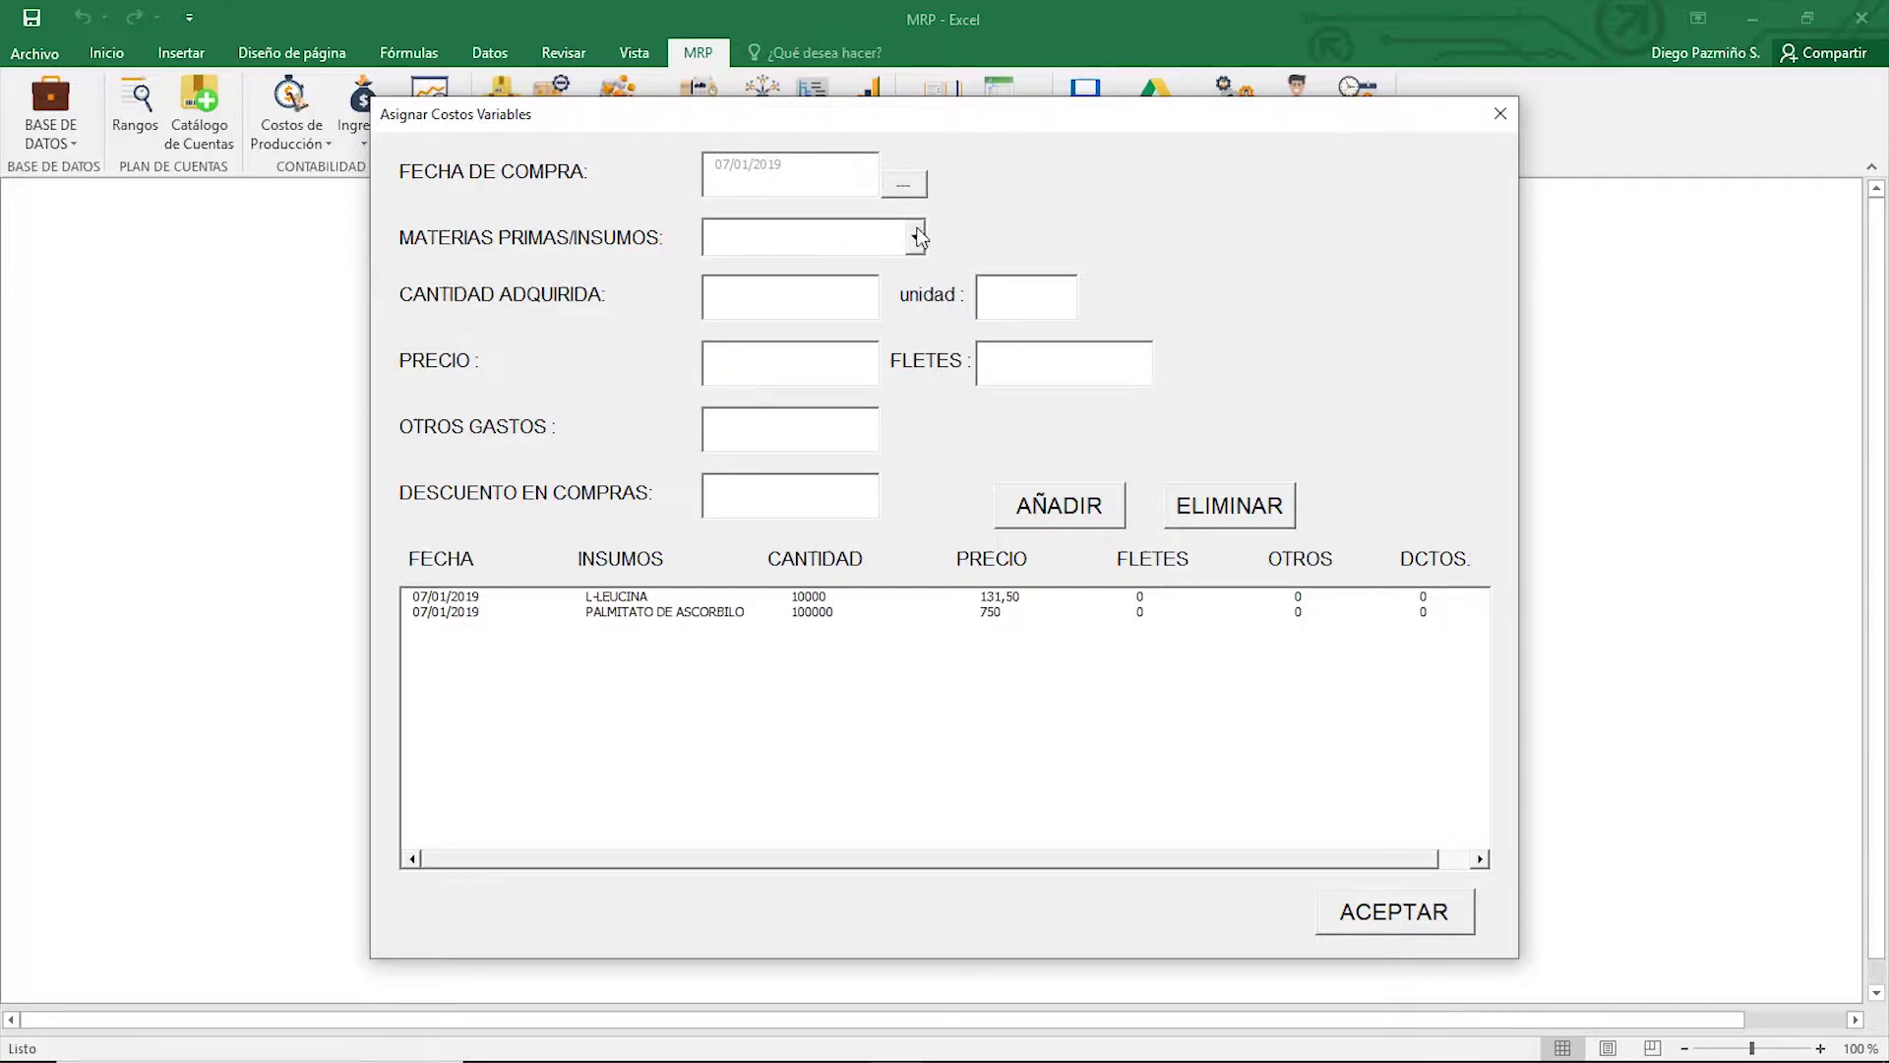
{"action": "left_click_drag", "start_coordinate": [923, 300], "coordinate": [922, 334]}
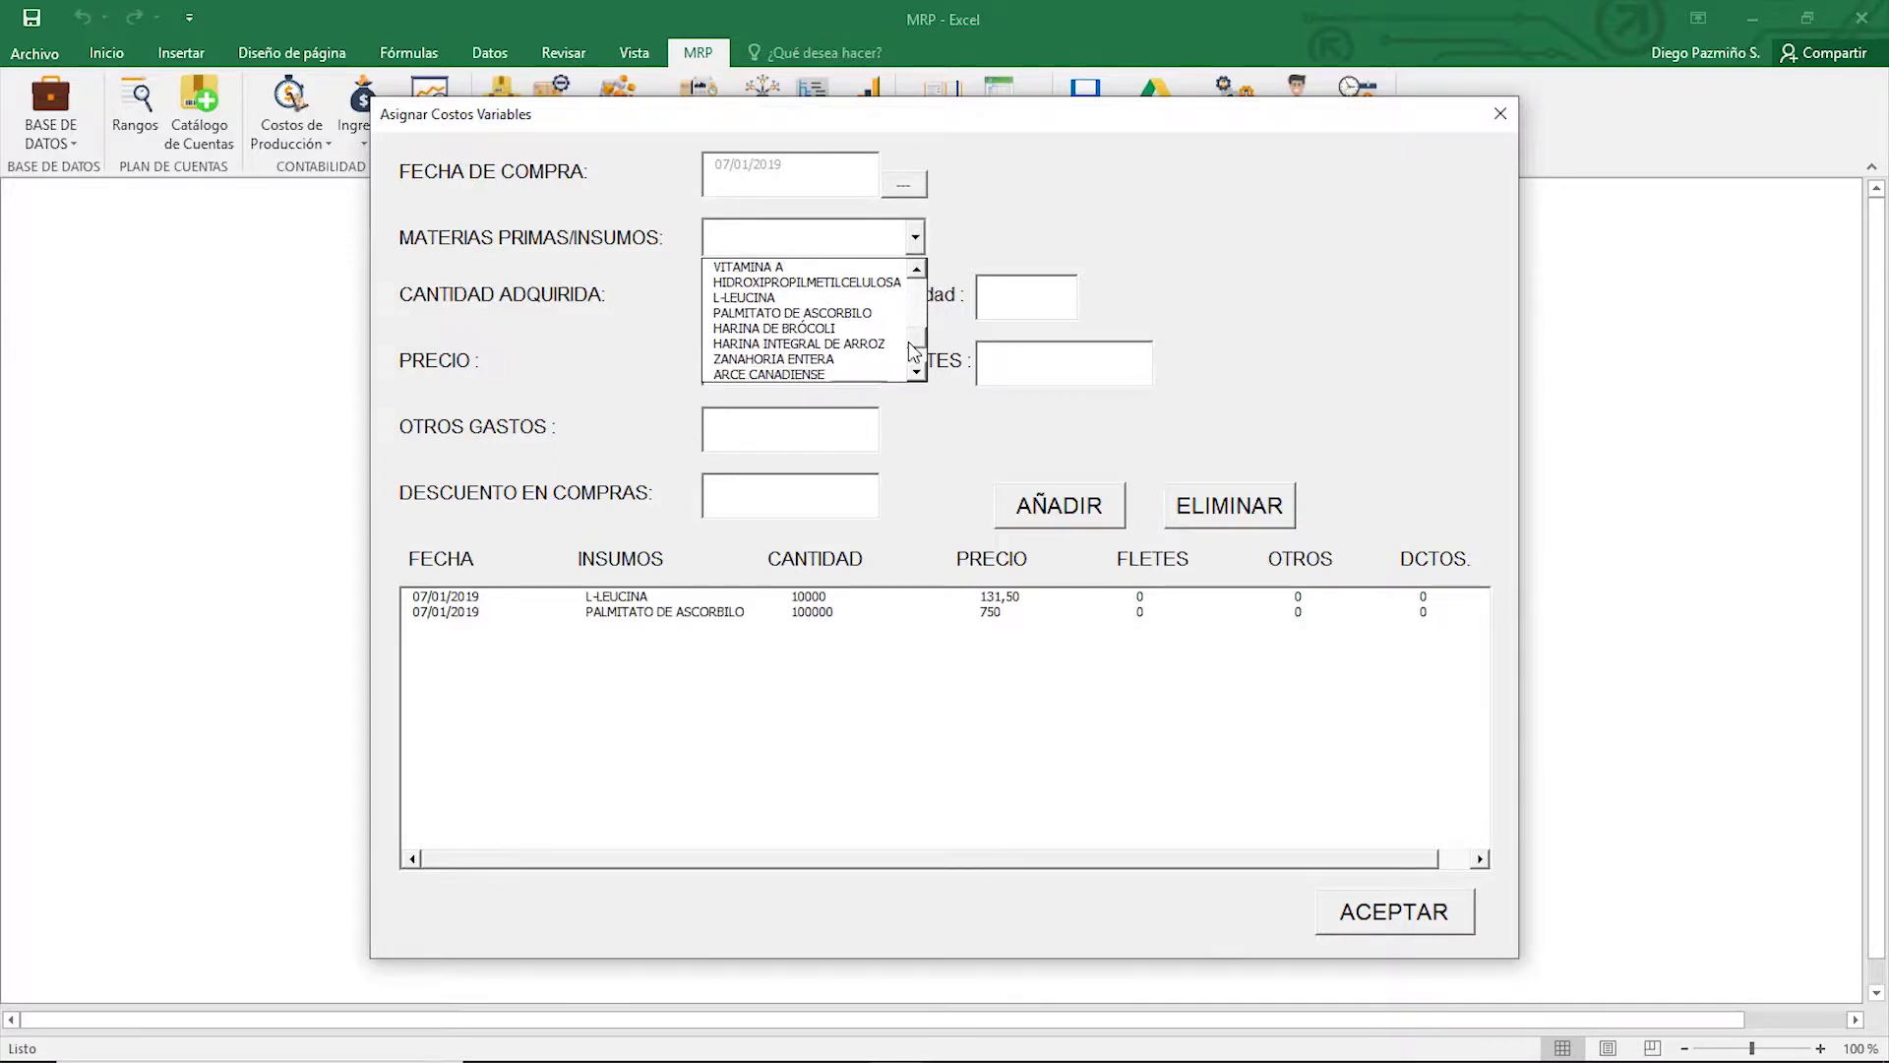
{"action": "left_click", "coordinate": [845, 328]}
{"action": "left_click", "coordinate": [813, 305]}
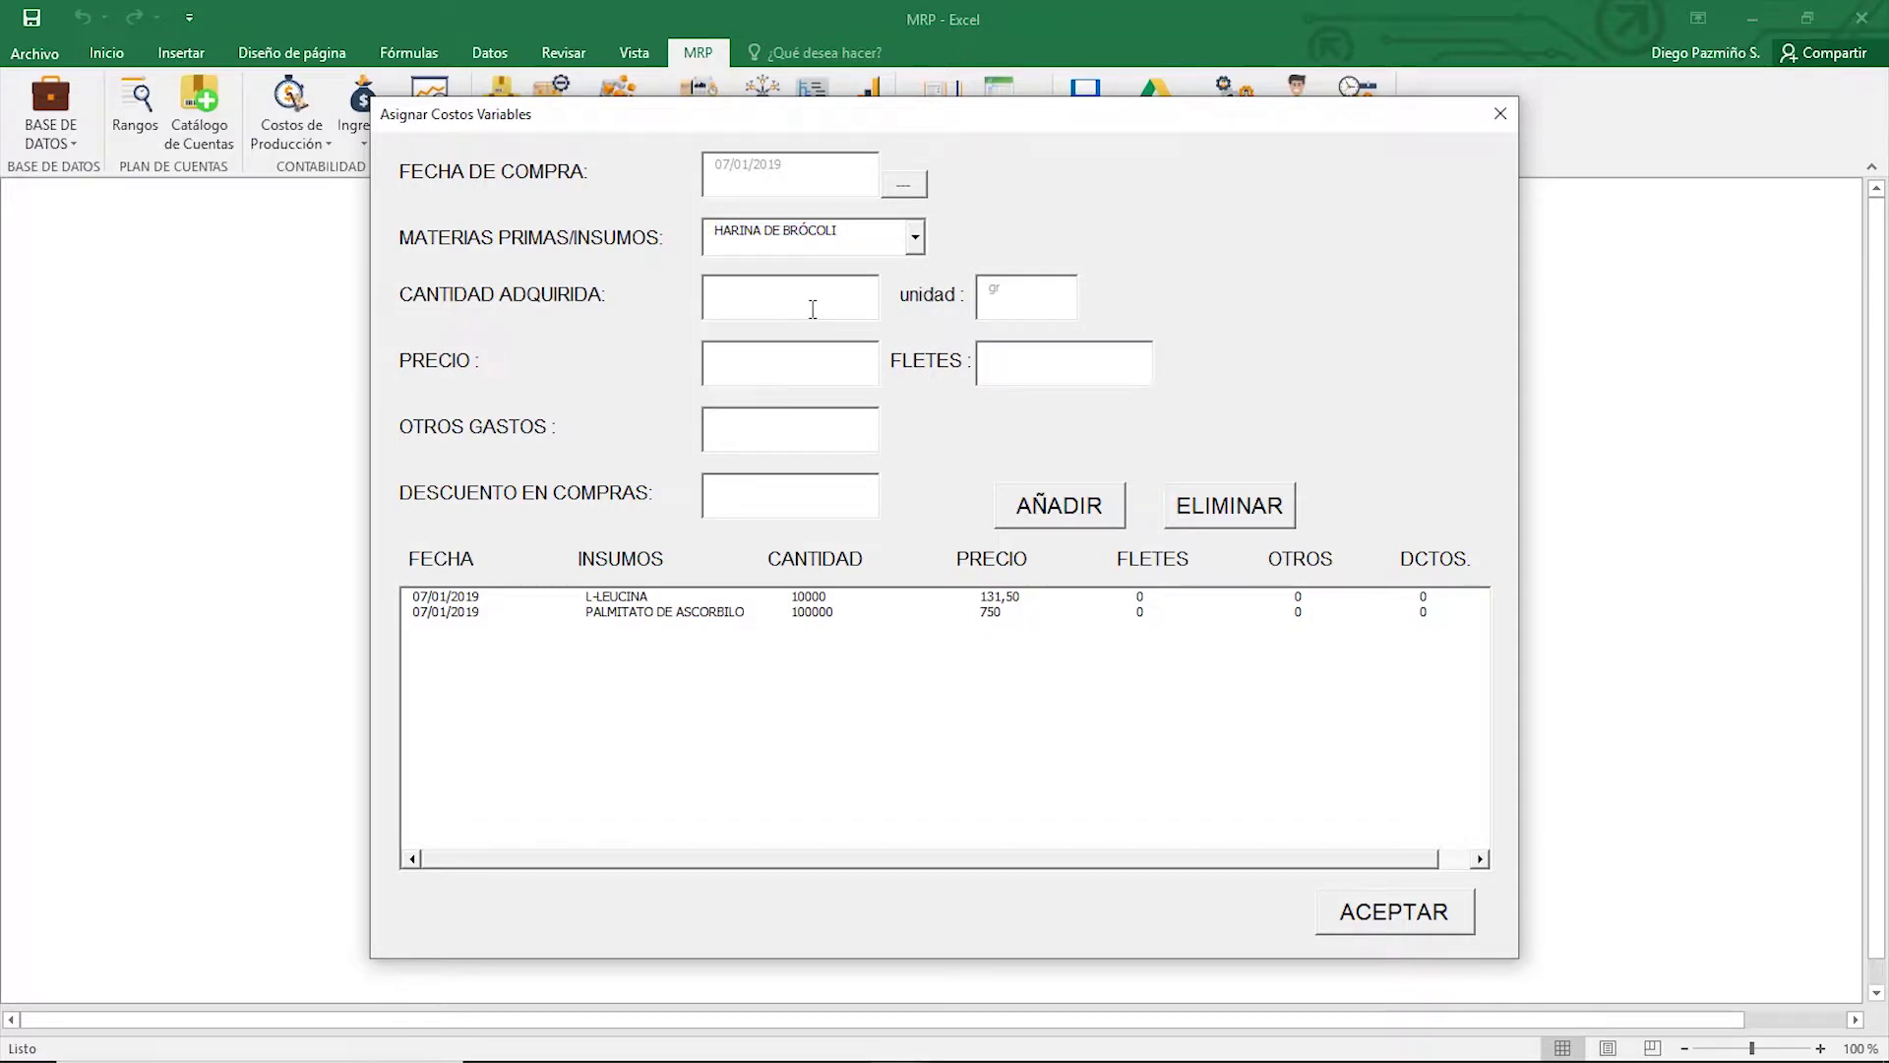
{"action": "type", "text": "1000005250"}
{"action": "key", "text": "Tab"}
{"action": "type", "text": "12.500"}
{"action": "key", "text": "Tab"}
{"action": "key", "text": "Return"}
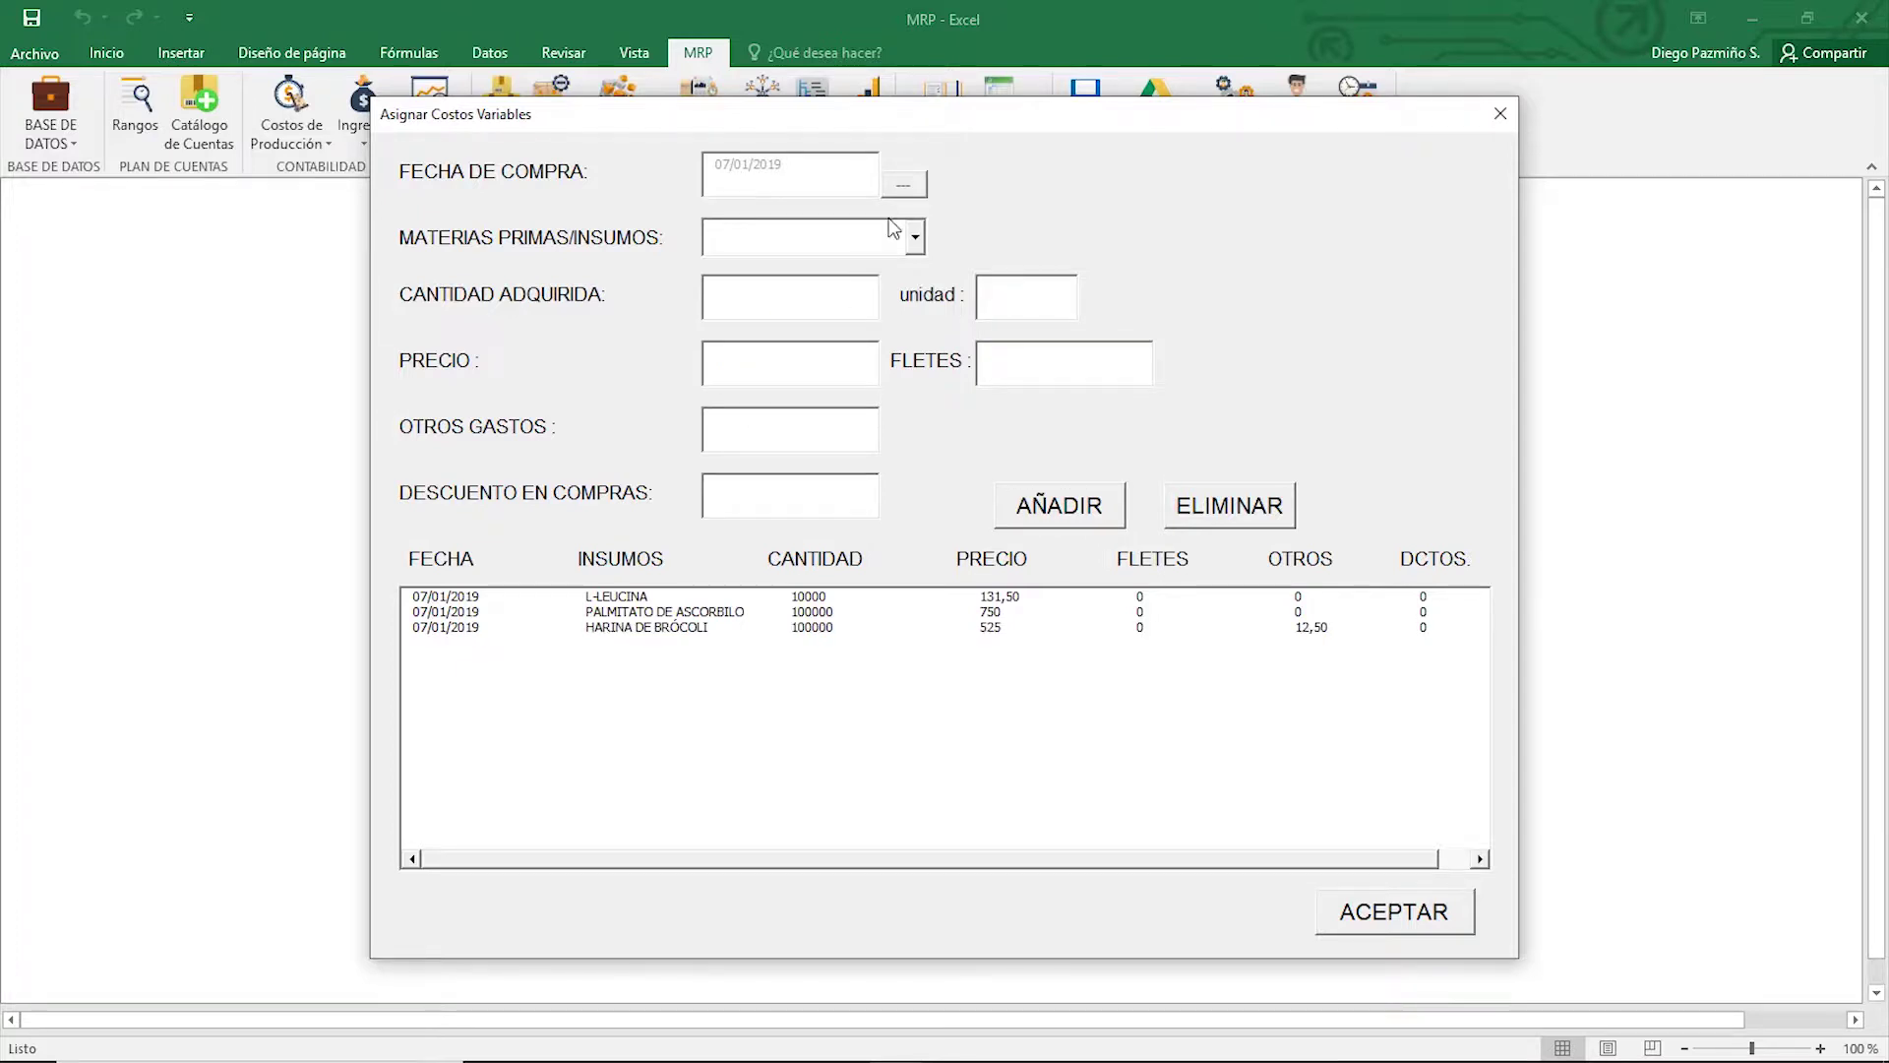
Step: Add a HARINA INTEGRAL DE ARROZ purchase with quantity 100000, price 500, freight 13, other expenses 0 and discount 0
{"action": "left_click", "coordinate": [913, 237]}
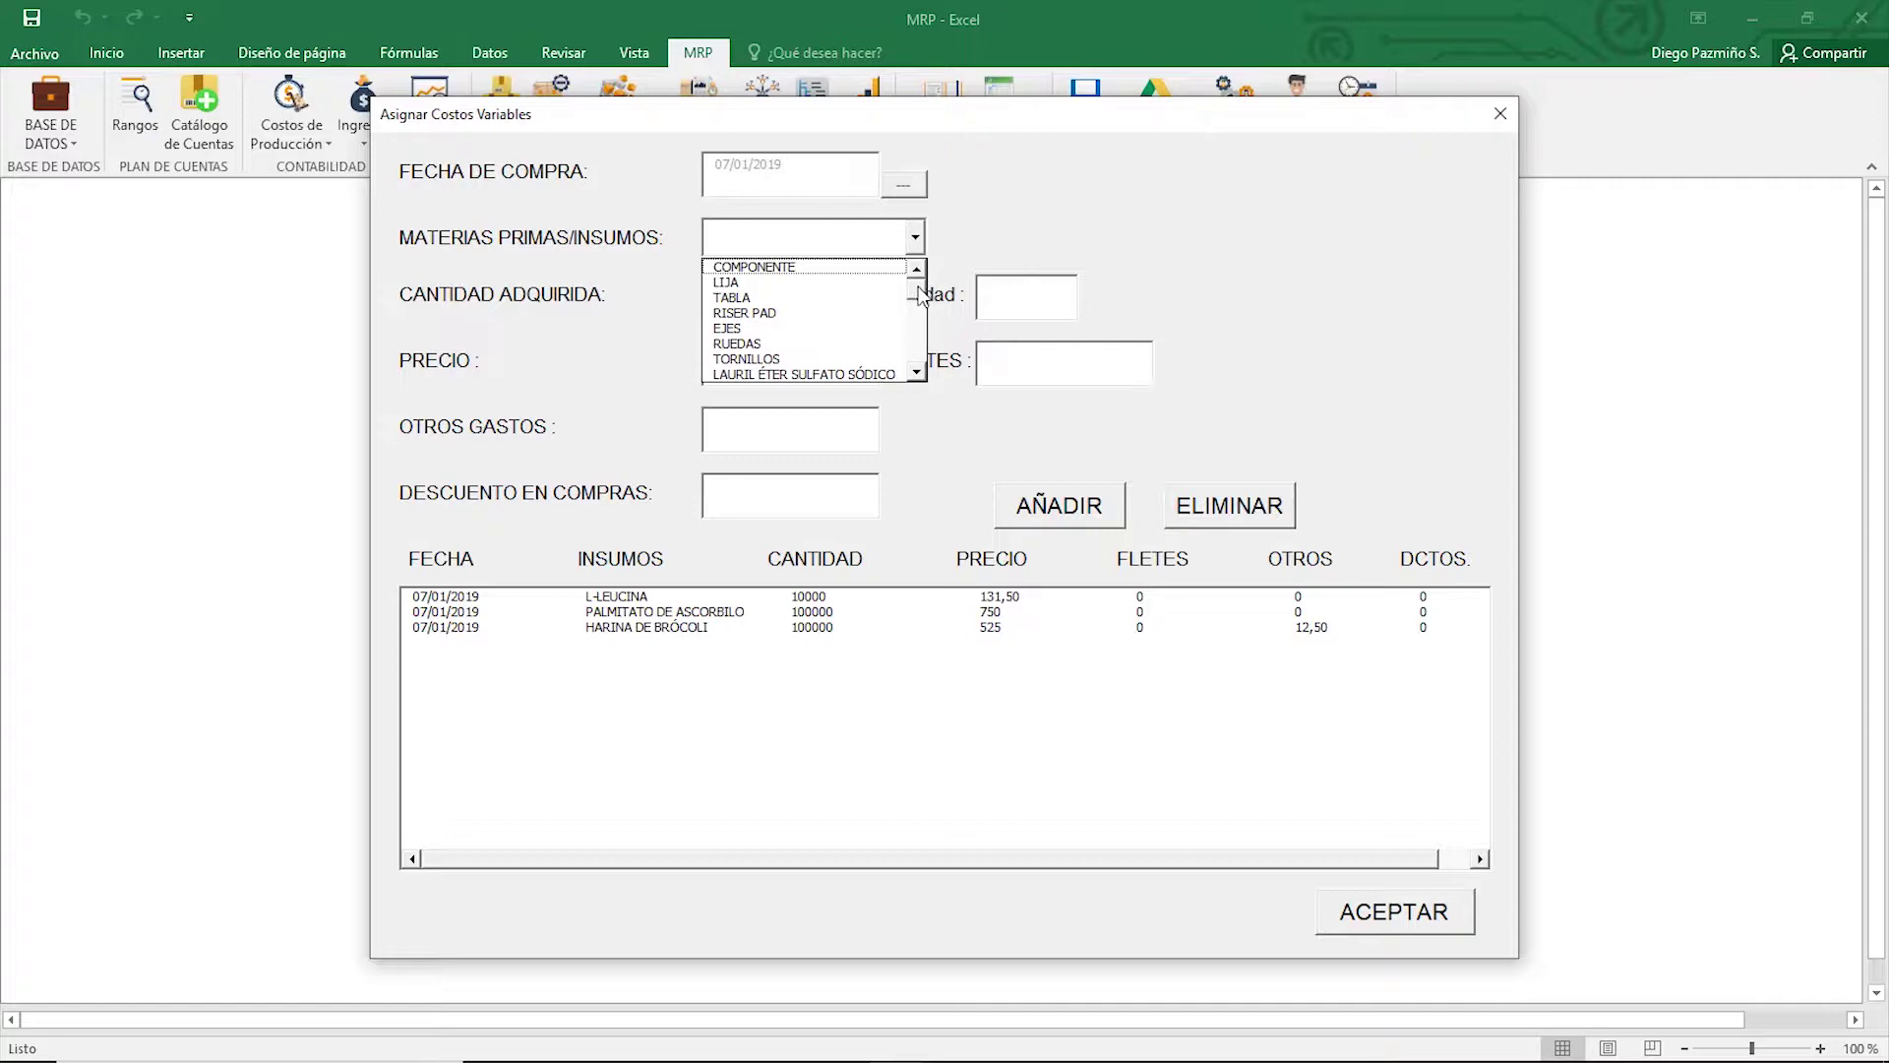
{"action": "left_click_drag", "start_coordinate": [920, 295], "coordinate": [895, 333]}
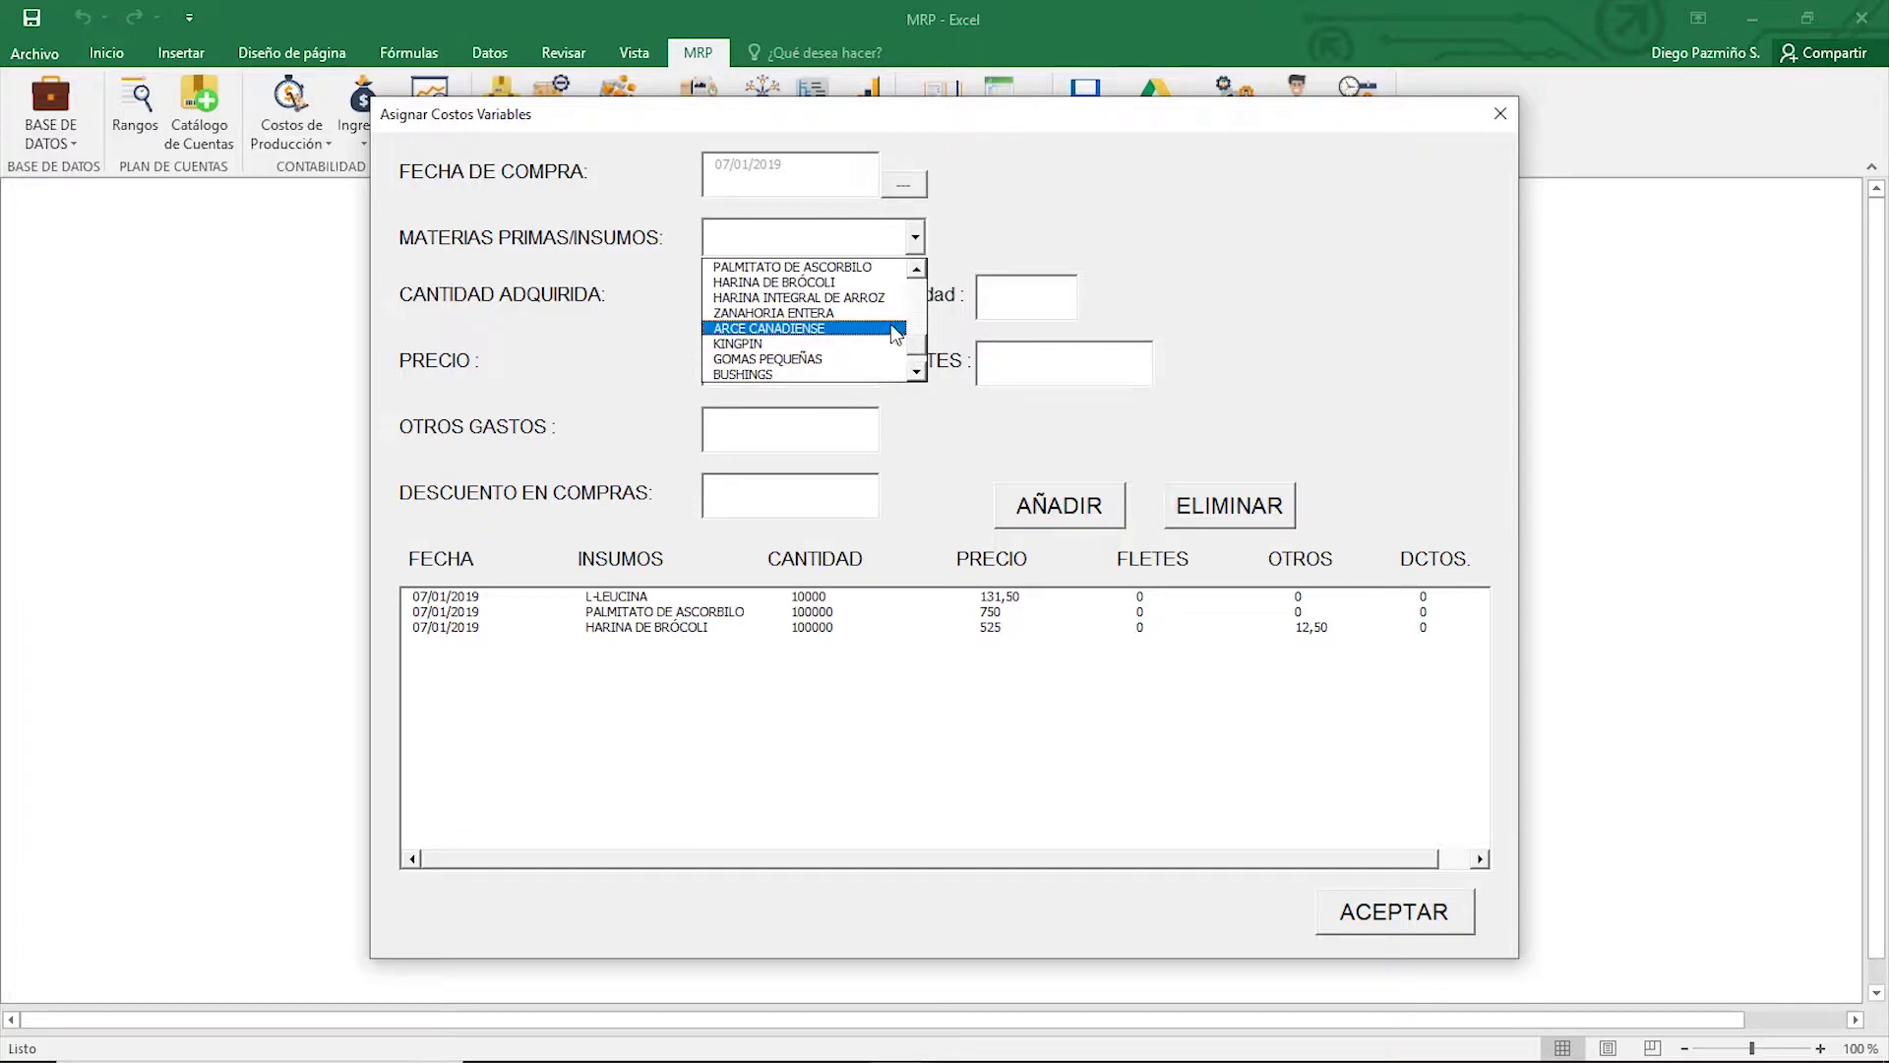
{"action": "left_click", "coordinate": [865, 297]}
{"action": "left_click", "coordinate": [813, 291]}
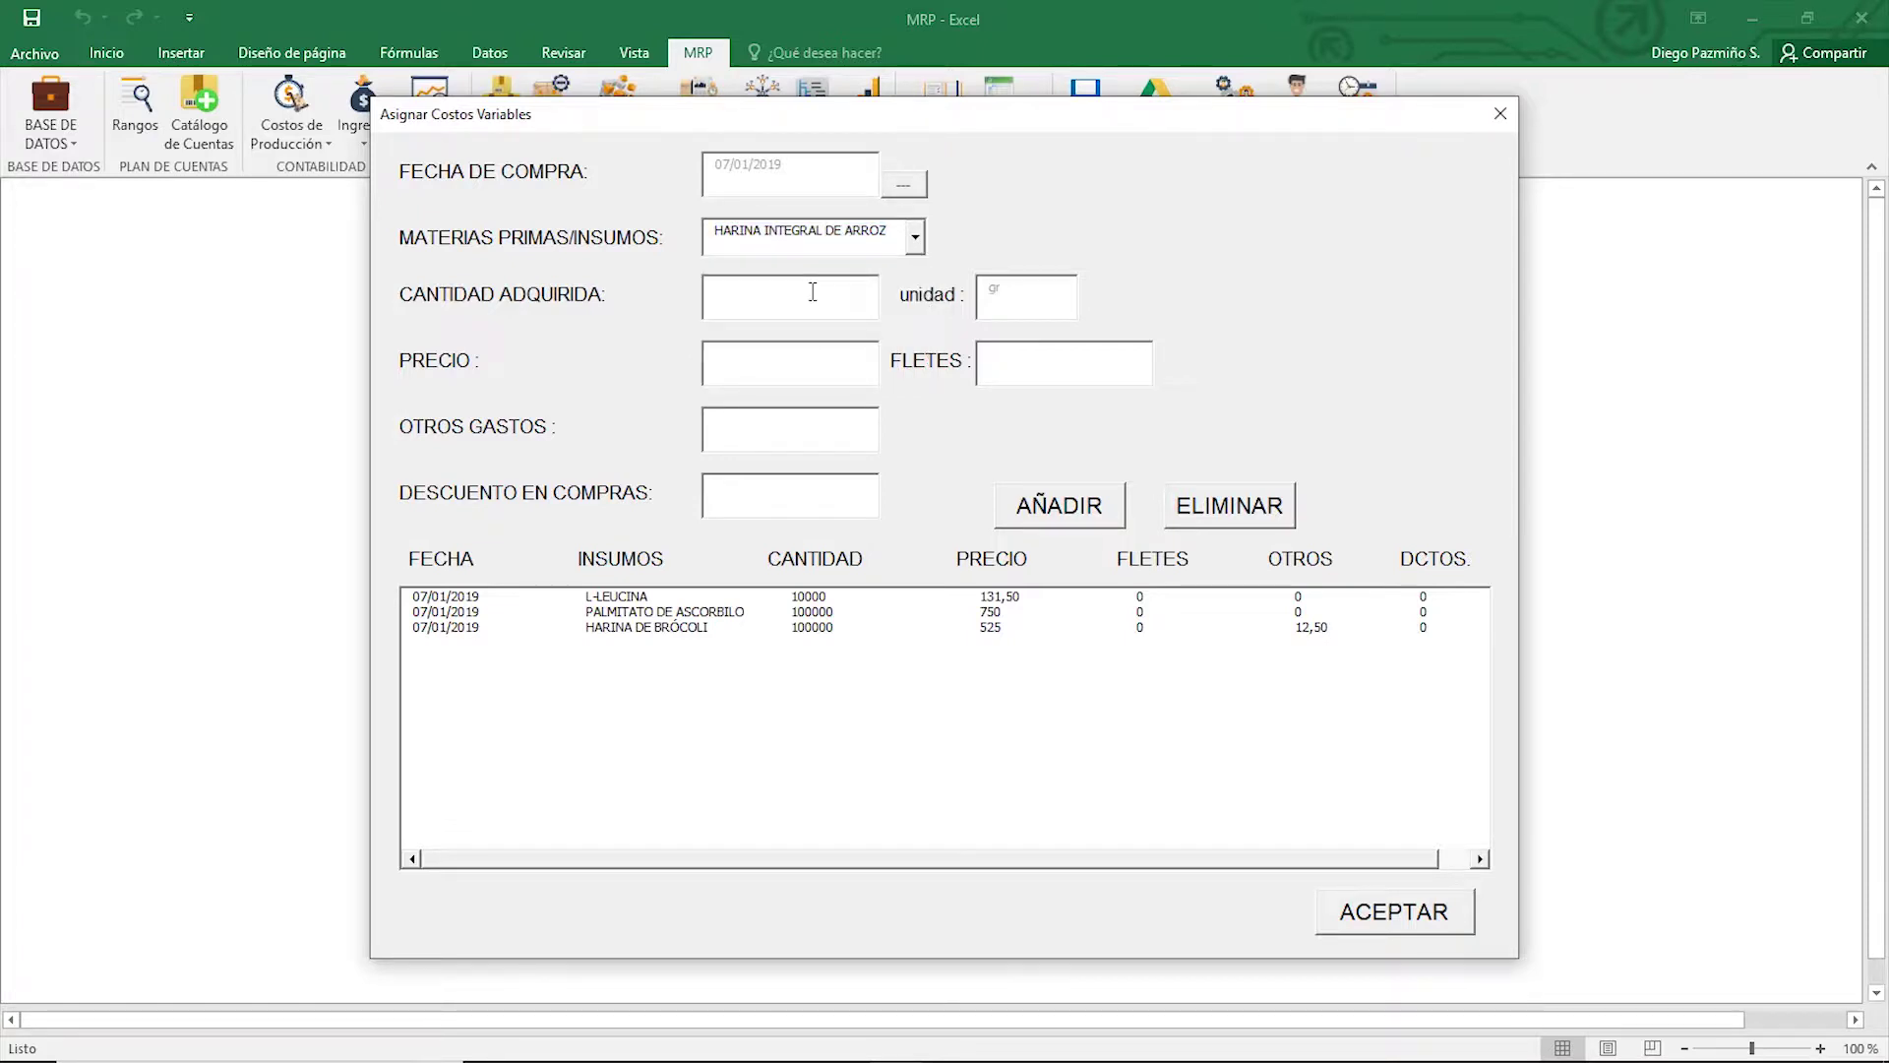
{"action": "type", "text": "100000"}
{"action": "type", "text": "500"}
{"action": "type", "text": "13"}
{"action": "key", "text": "Tab"}
{"action": "type", "text": "0"}
{"action": "key", "text": "Tab"}
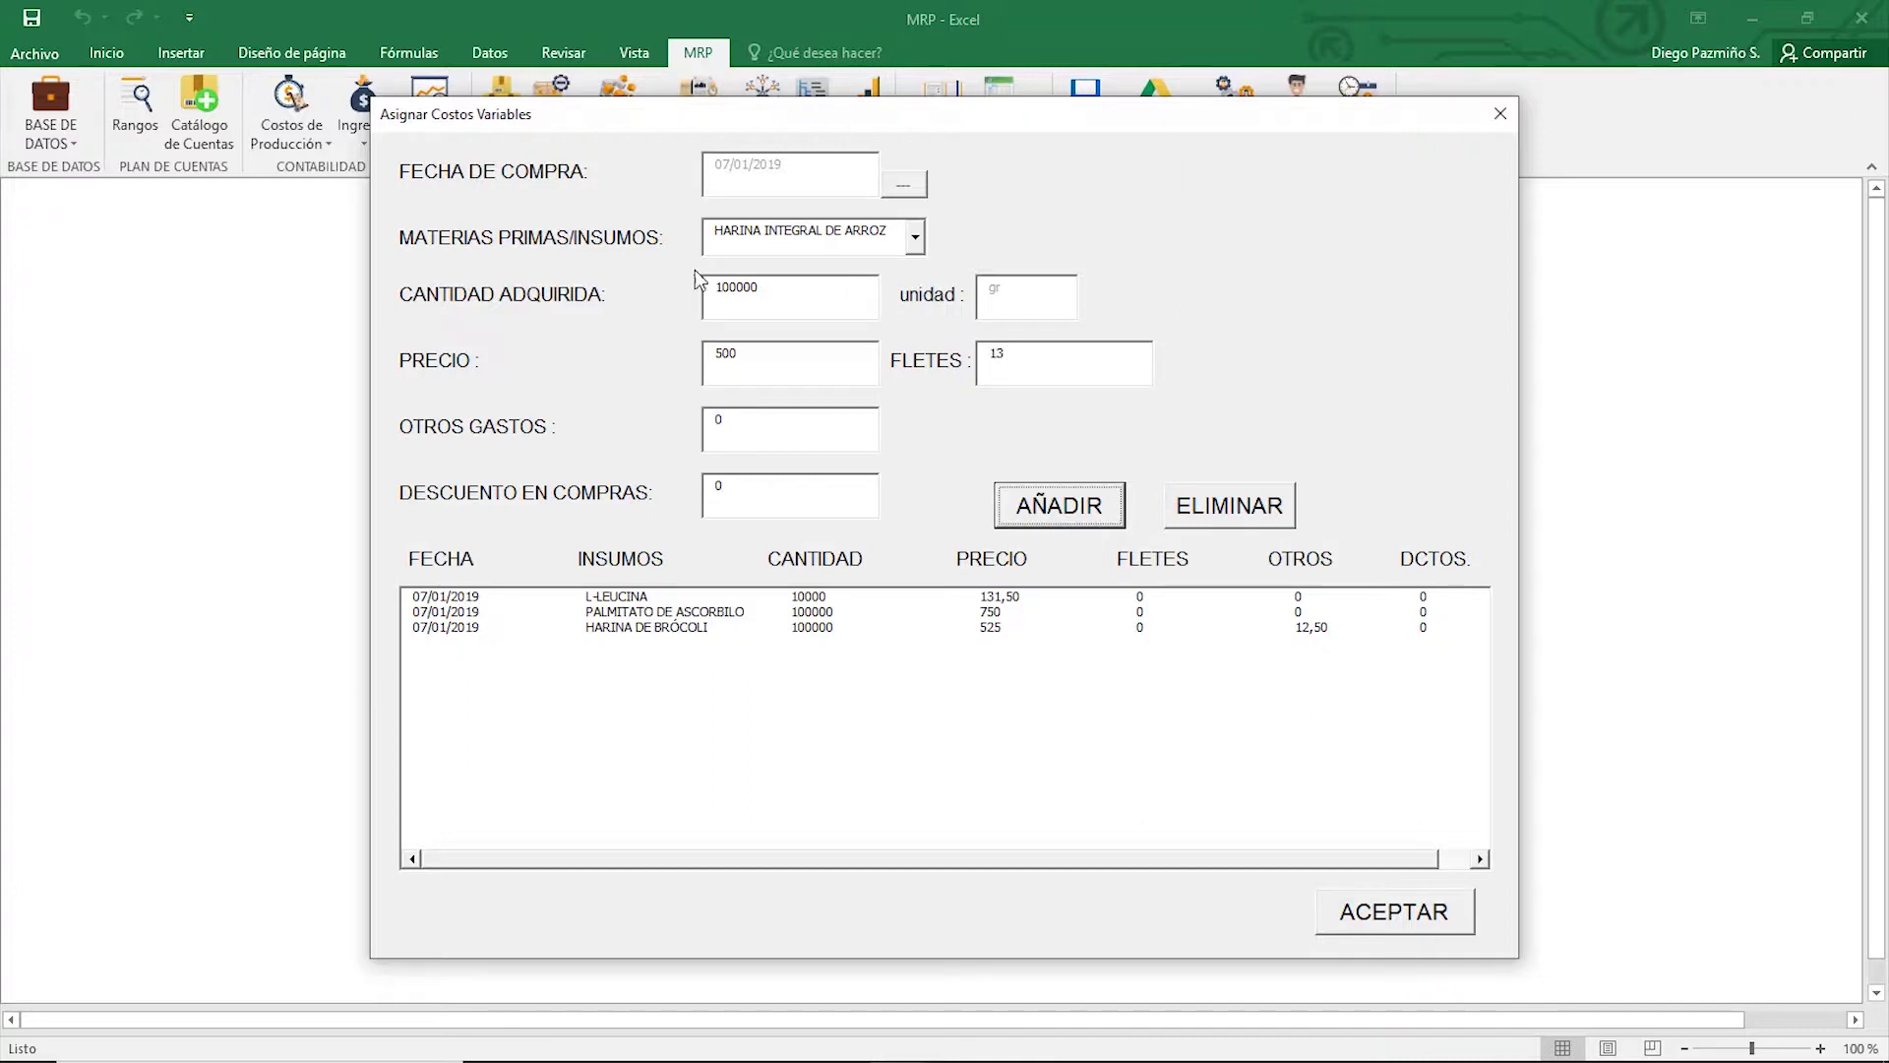
{"action": "left_click", "coordinate": [1051, 503]}
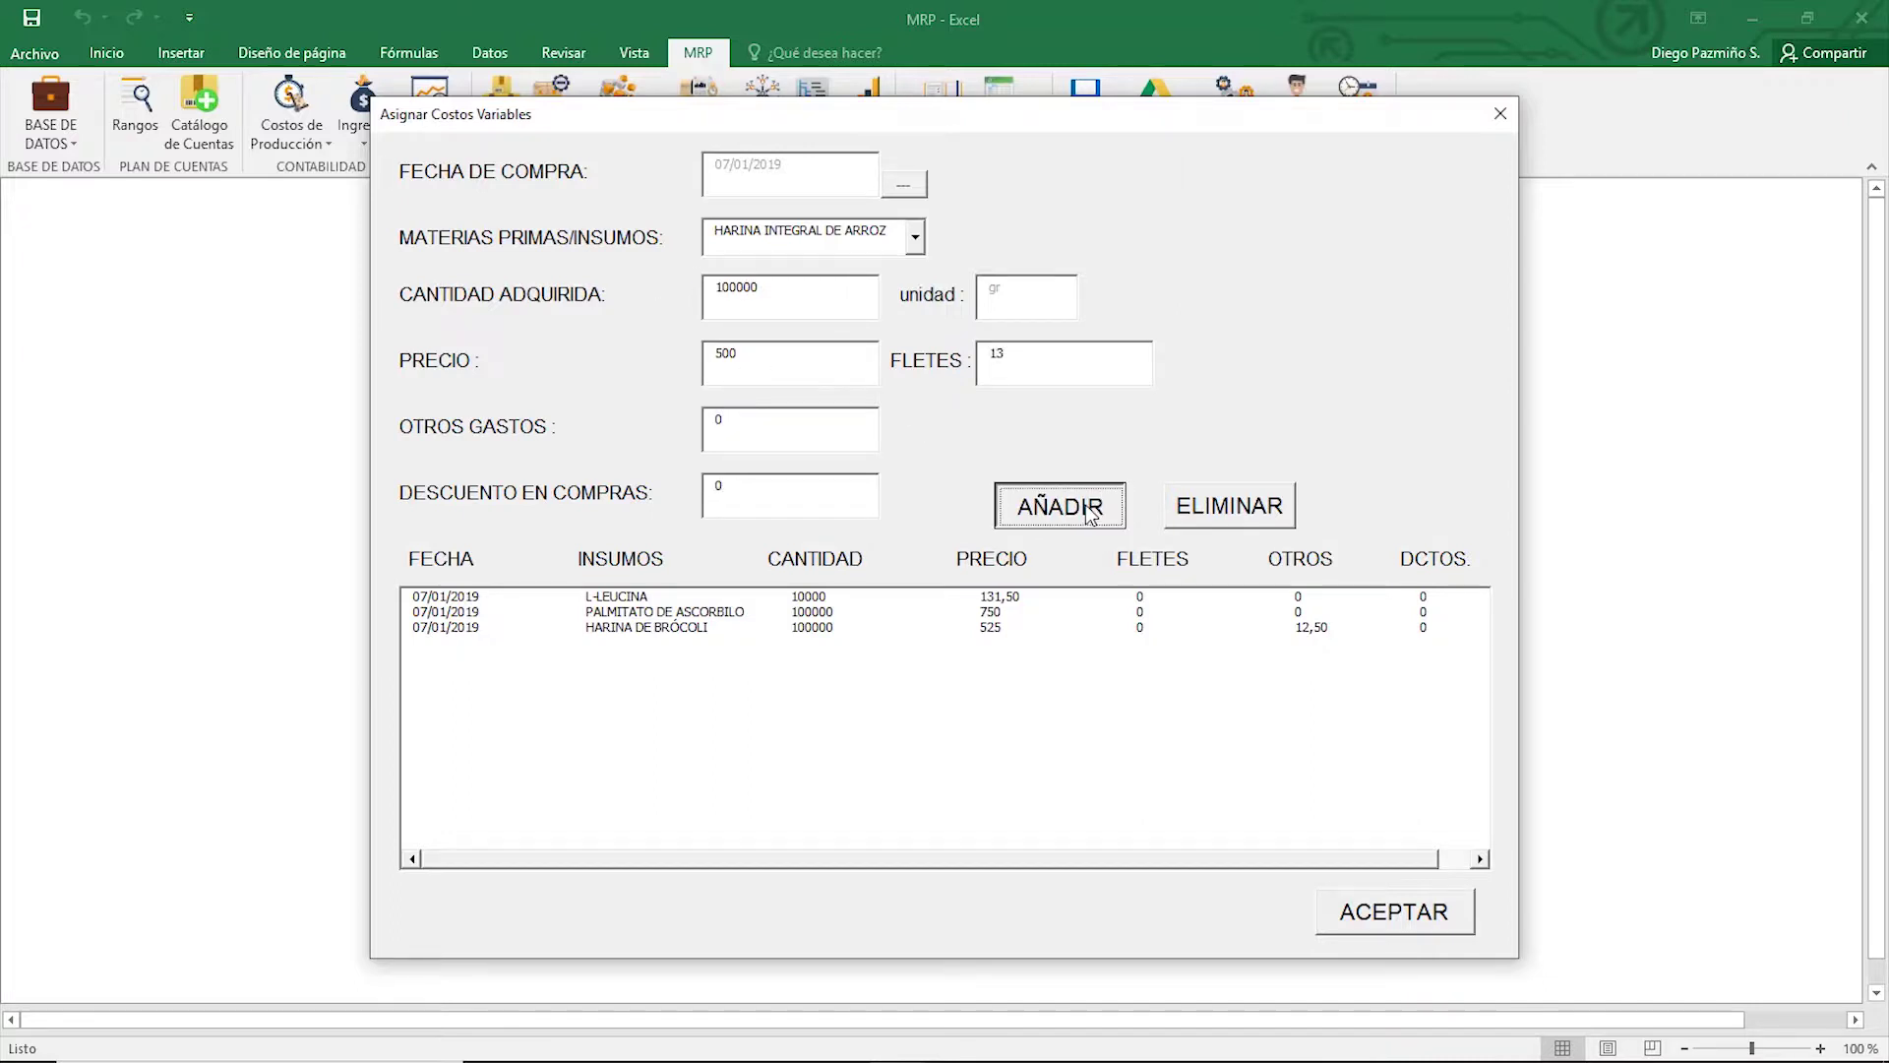
Step: Choose ZANAHORIA ENTERA as the raw material and enter quantity 100000, price 450 and freight 50
{"action": "left_click", "coordinate": [915, 239]}
{"action": "scroll", "coordinate": [885, 325], "scroll_direction": "down", "scroll_amount": 5}
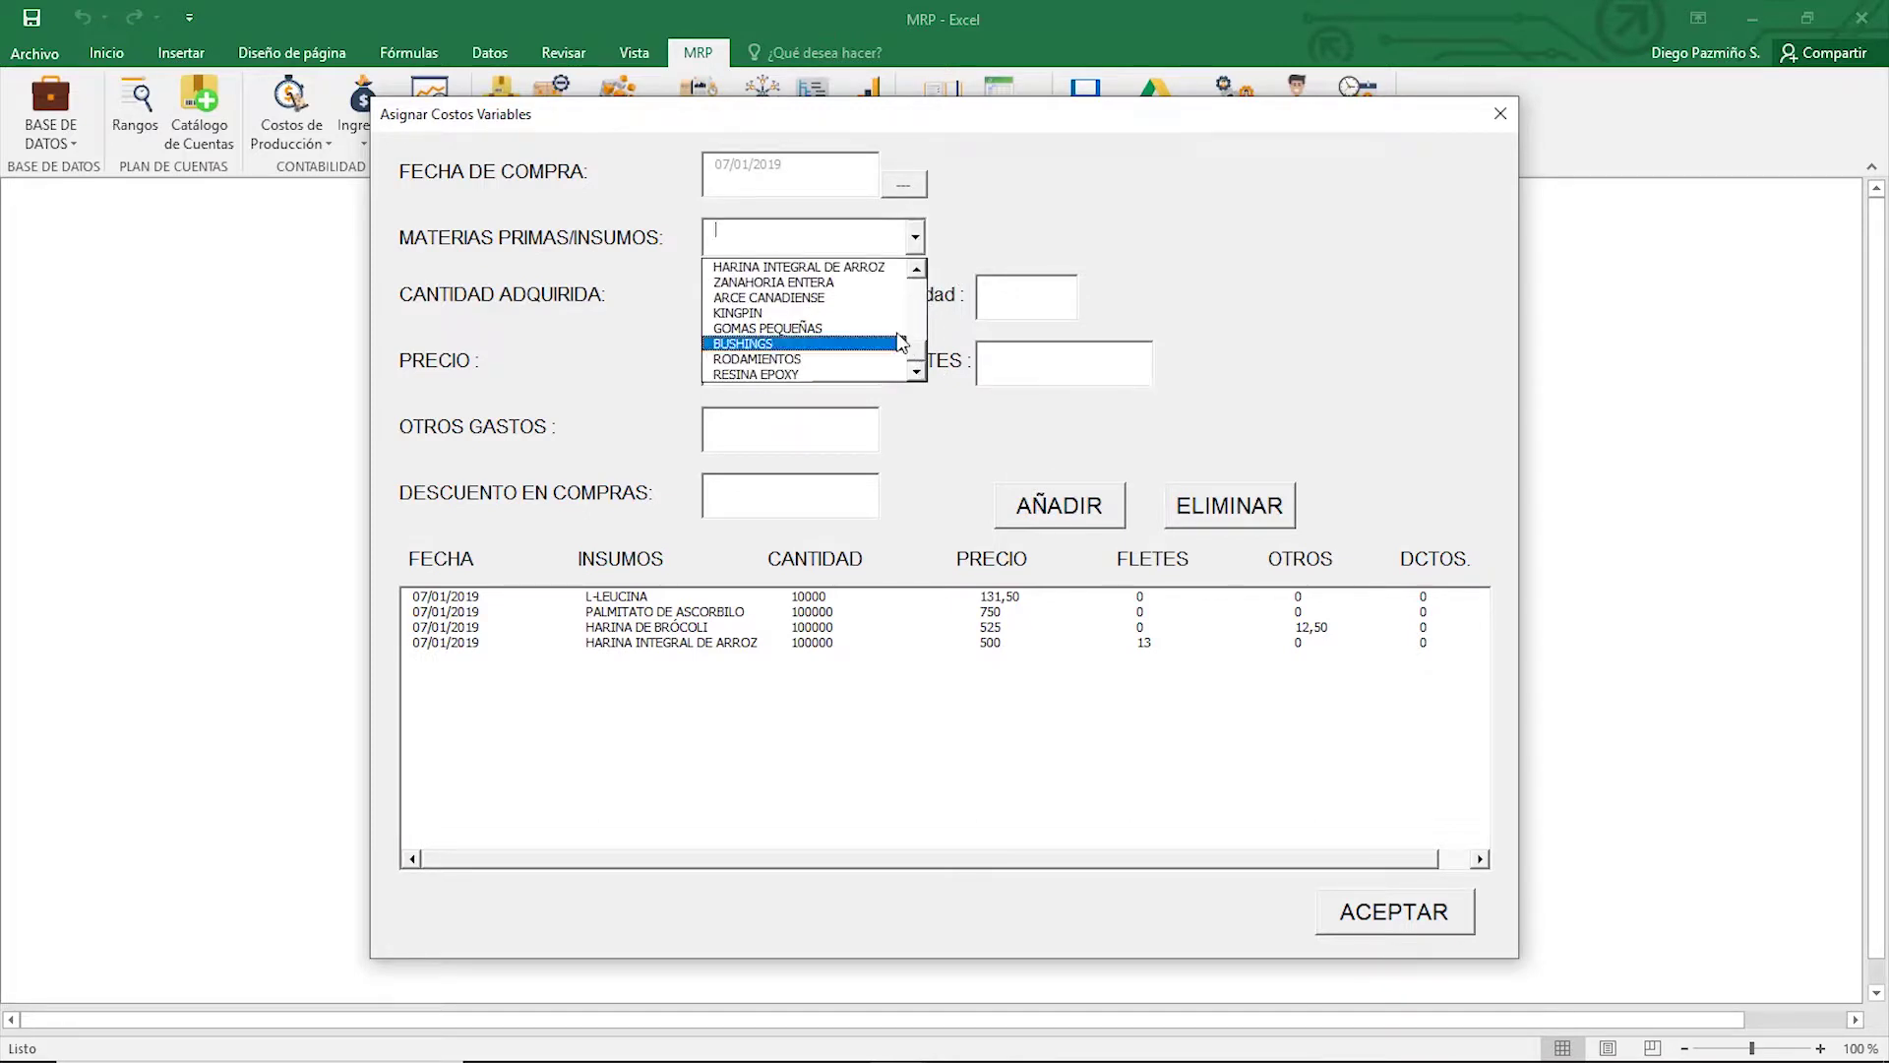
{"action": "left_click", "coordinate": [827, 282]}
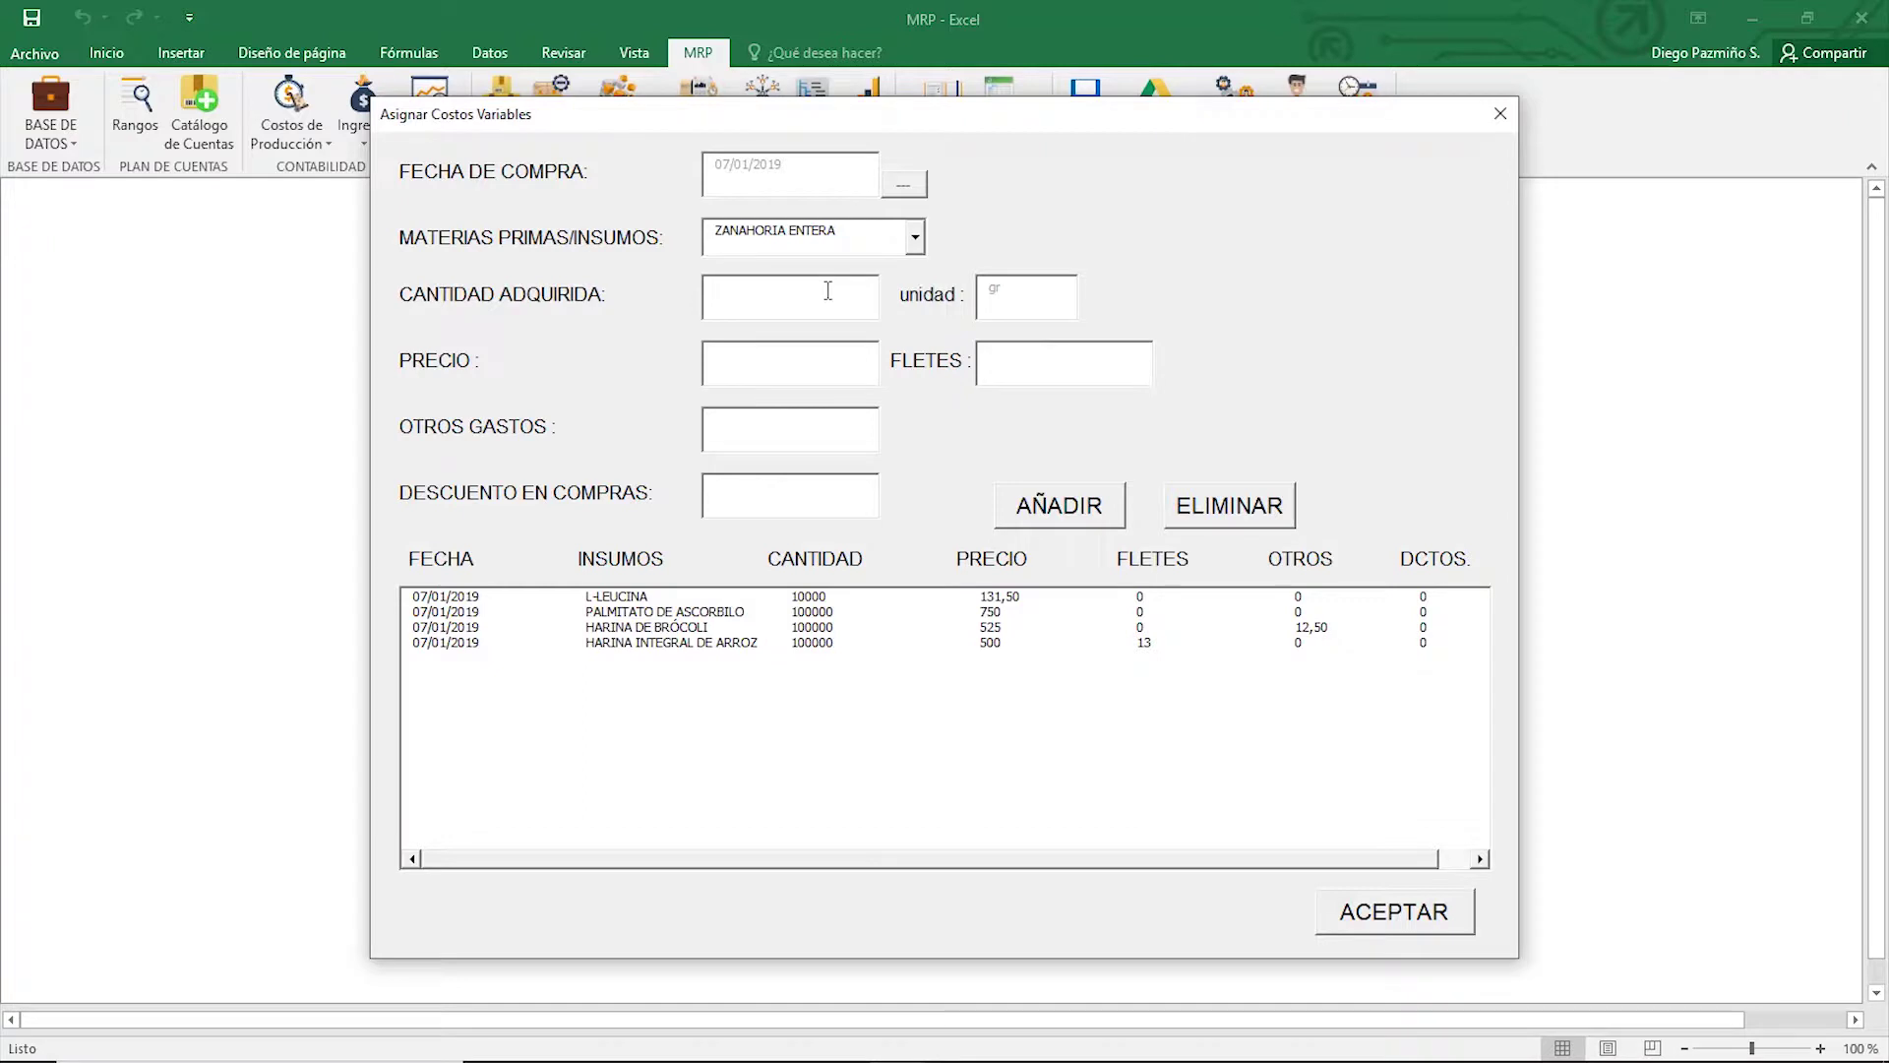
{"action": "type", "text": "450"}
{"action": "key", "text": "BackSpace"}
{"action": "key", "text": "BackSpace"}
{"action": "key", "text": "BackSpace"}
{"action": "type", "text": "10000045050"}
Step: Set other expenses and purchase discount to 0 and add the ZANAHORIA ENTERA purchase to the list
{"action": "key", "text": "Tab"}
{"action": "type", "text": "00"}
{"action": "key", "text": "BackSpace"}
{"action": "key", "text": "Tab"}
{"action": "type", "text": "0"}
{"action": "key", "text": "Tab"}
{"action": "key", "text": "Return"}
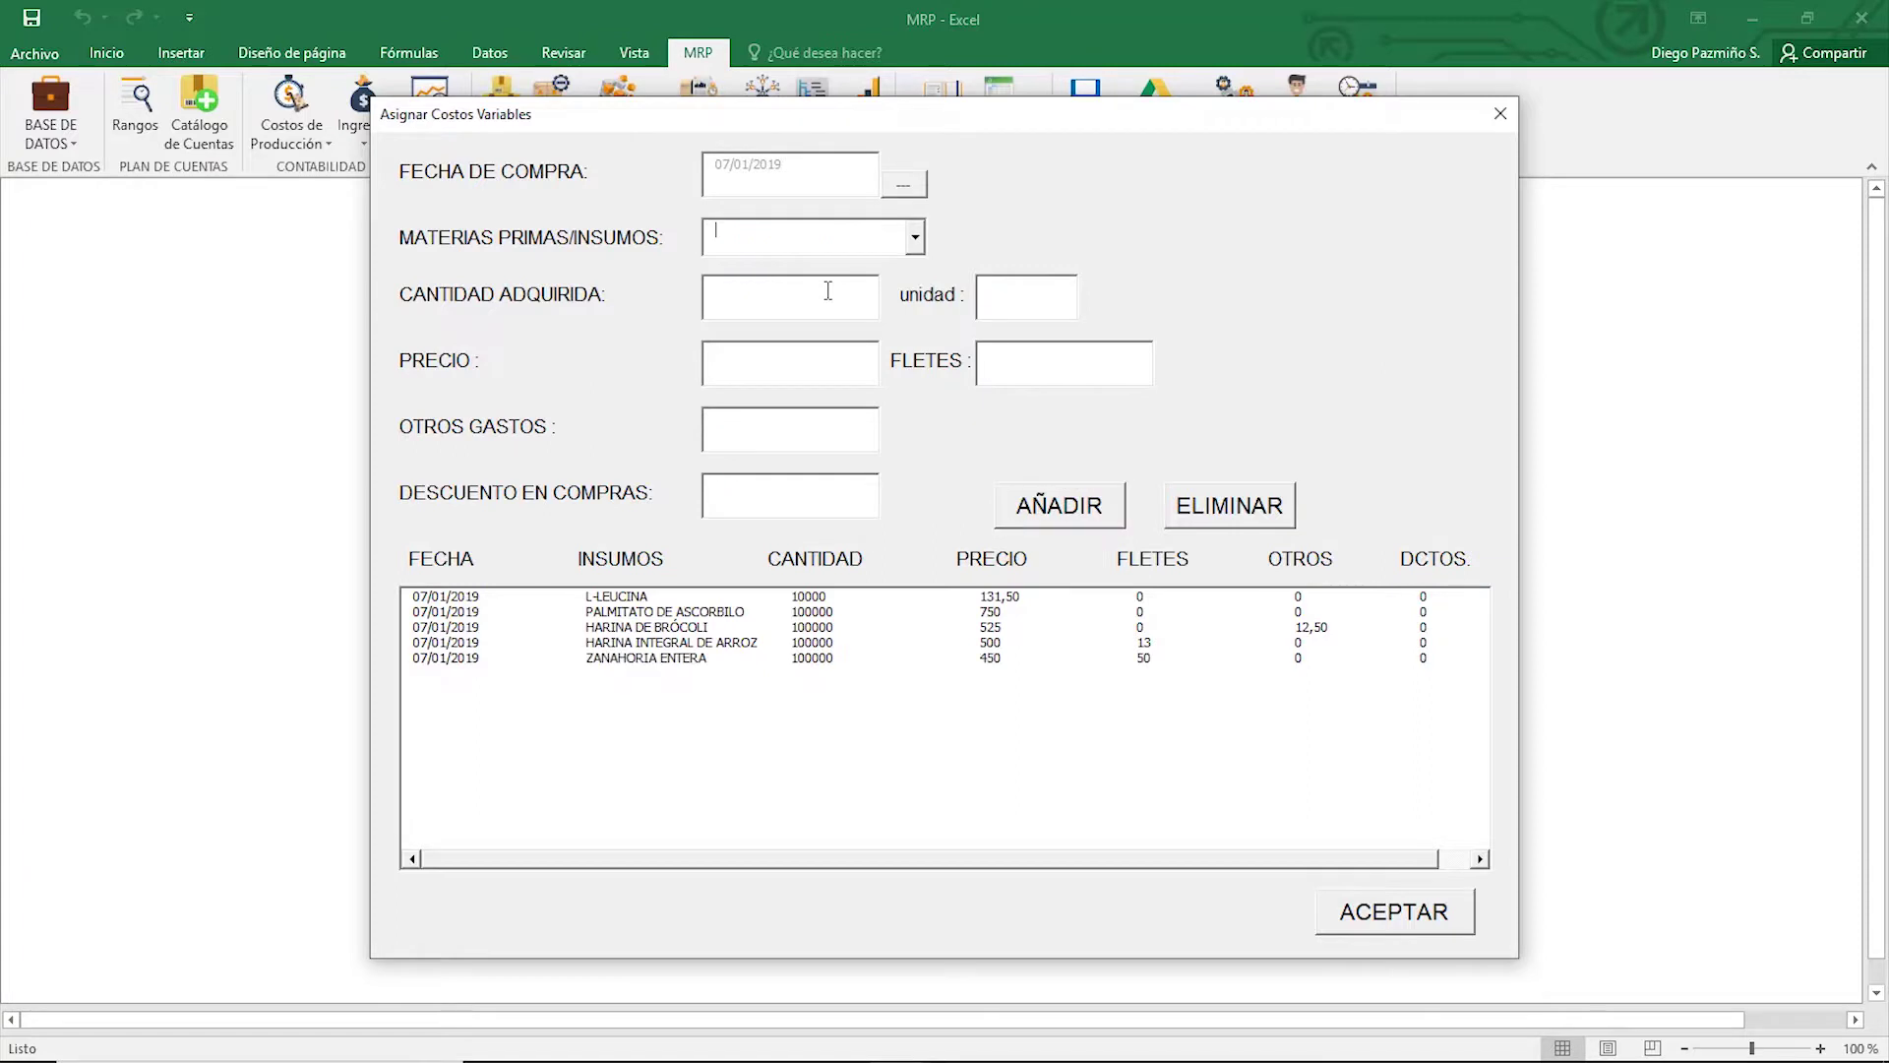
Step: Add an ARCE CANADIENSE purchase with quantity 2100, price 6250, freight 0, other expenses 125 and discount 0
{"action": "left_click", "coordinate": [915, 237]}
{"action": "left_click_drag", "start_coordinate": [917, 296], "coordinate": [915, 372]}
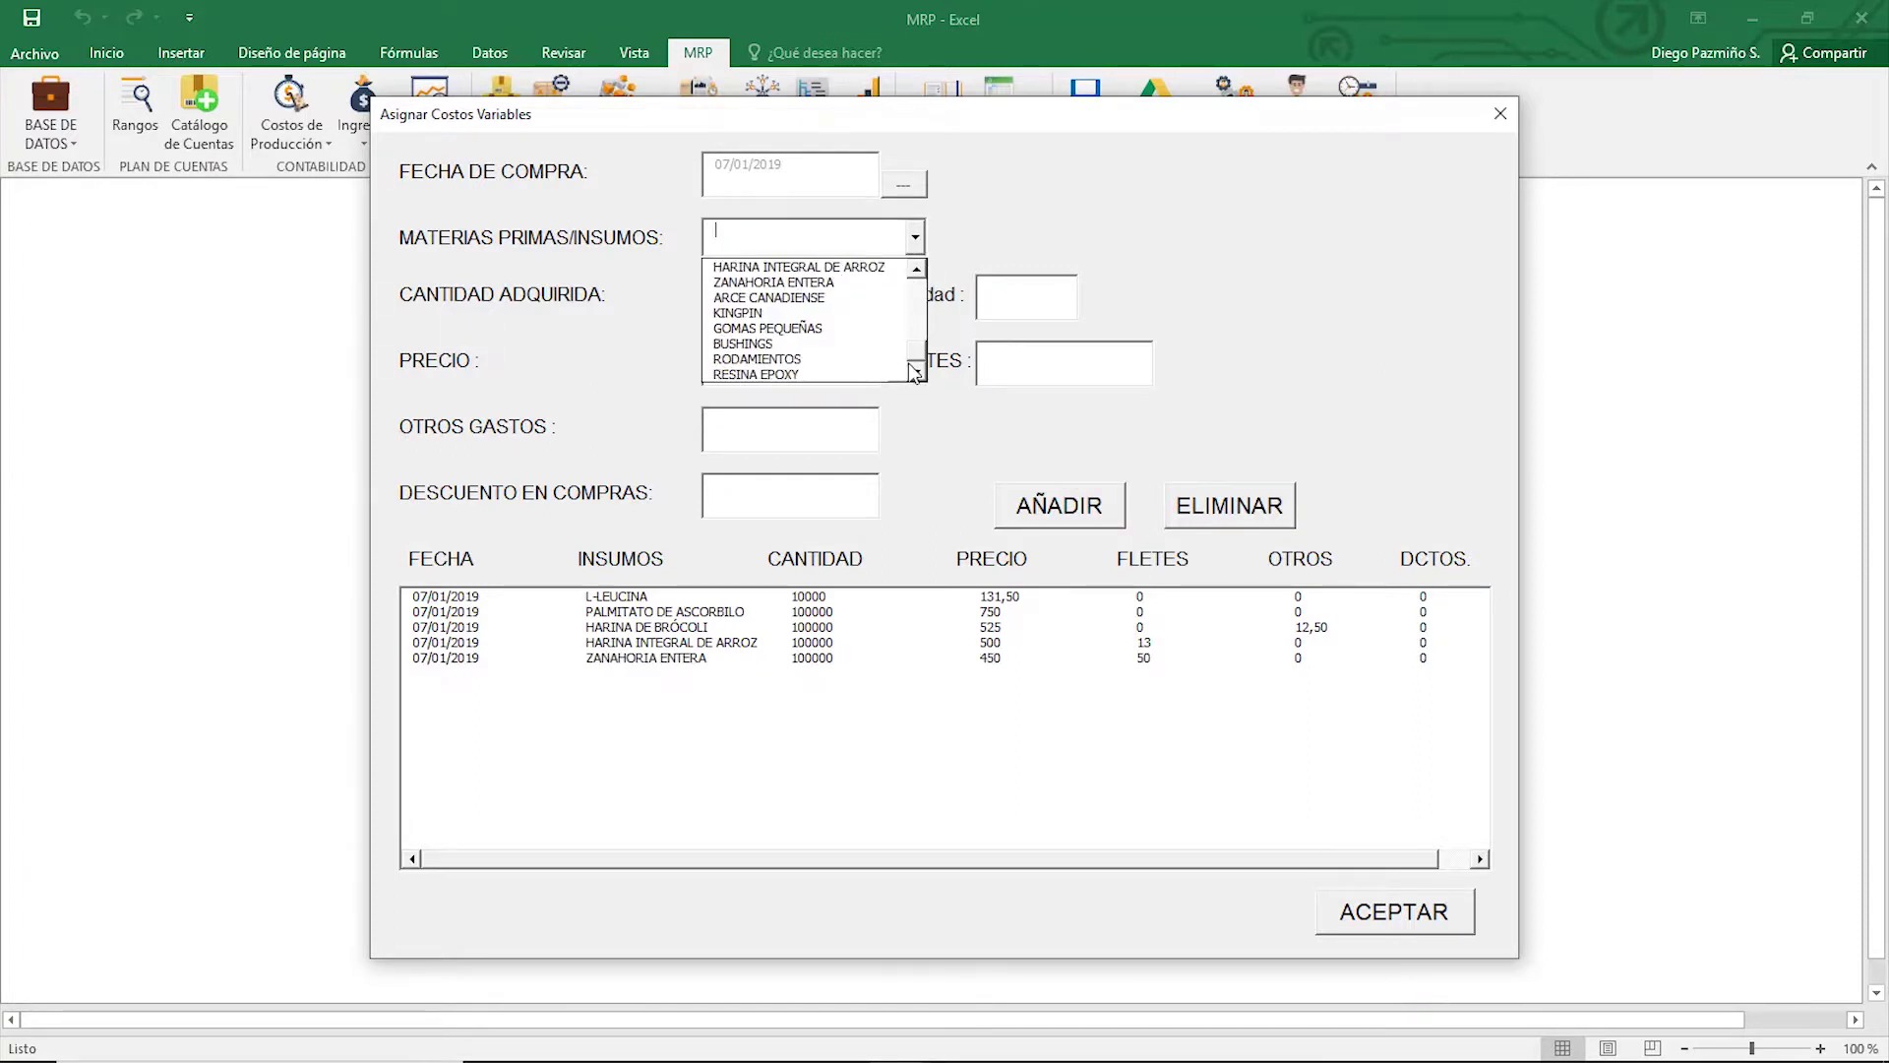
{"action": "left_click", "coordinate": [843, 298]}
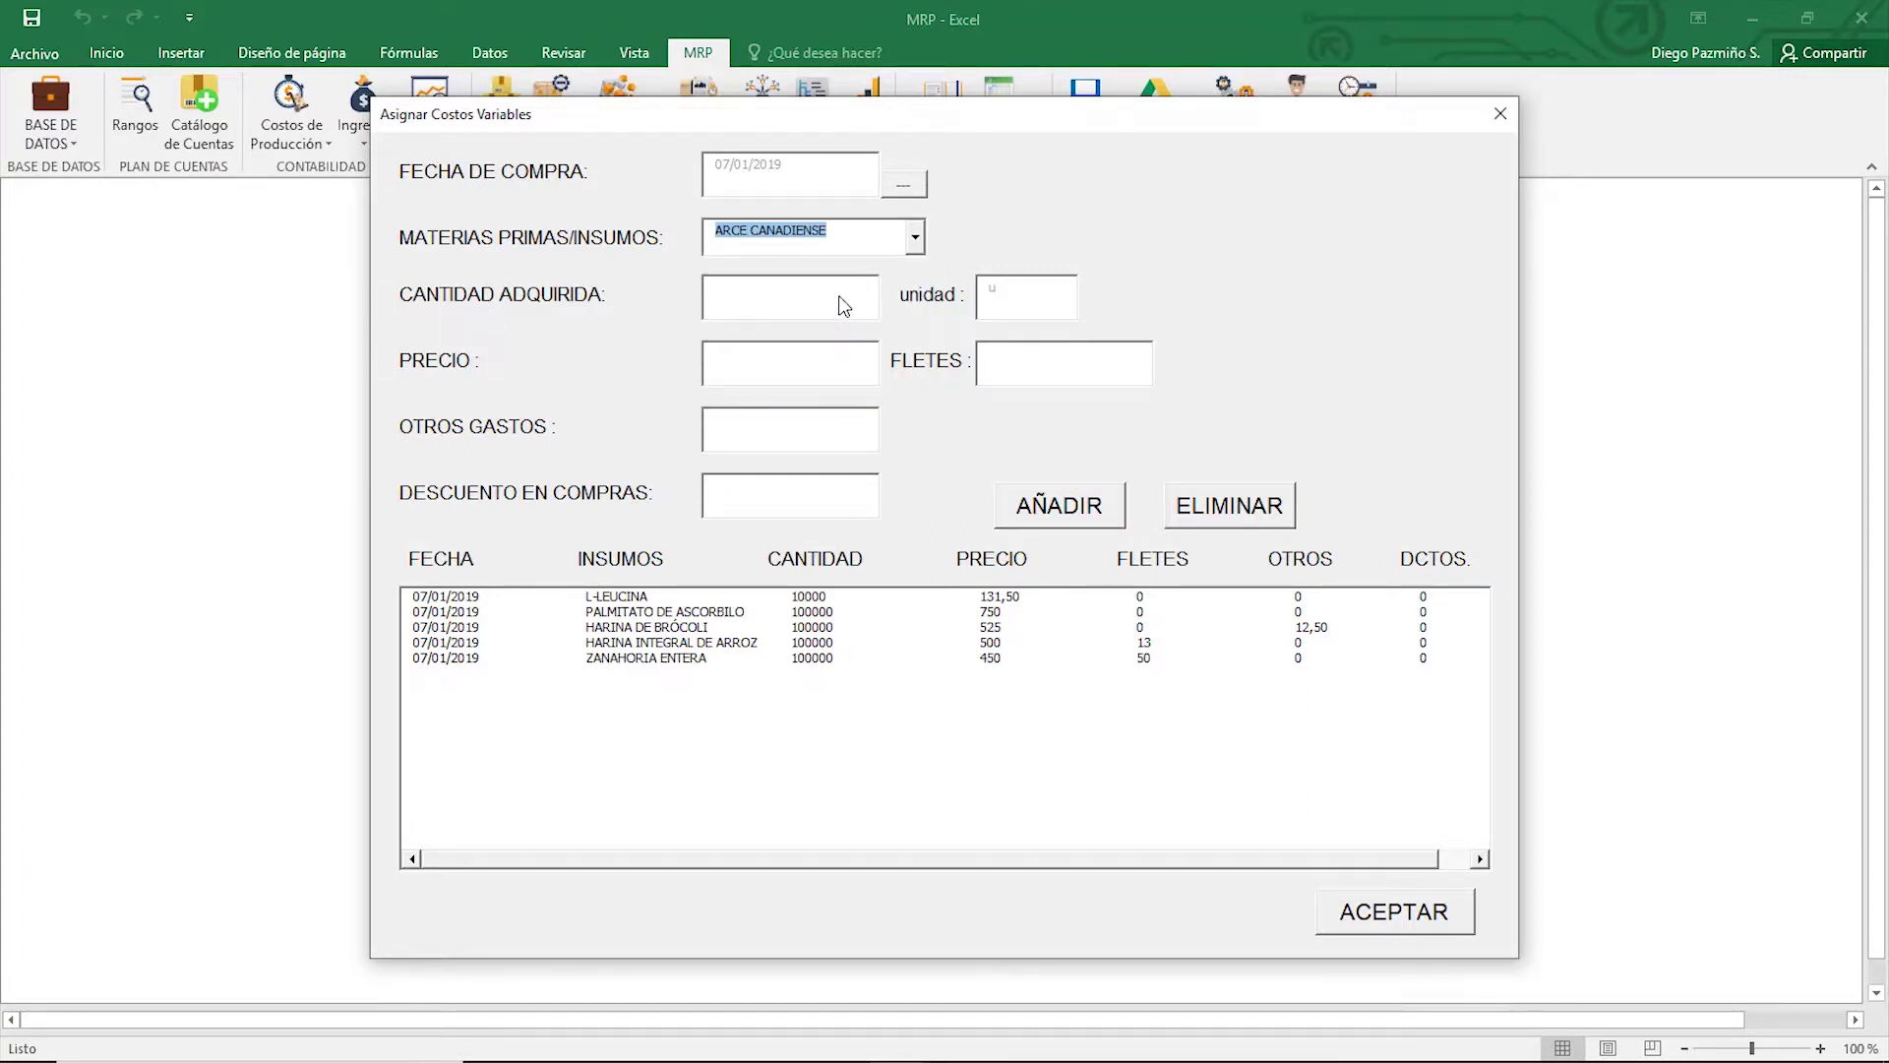
{"action": "left_click", "coordinate": [760, 295]}
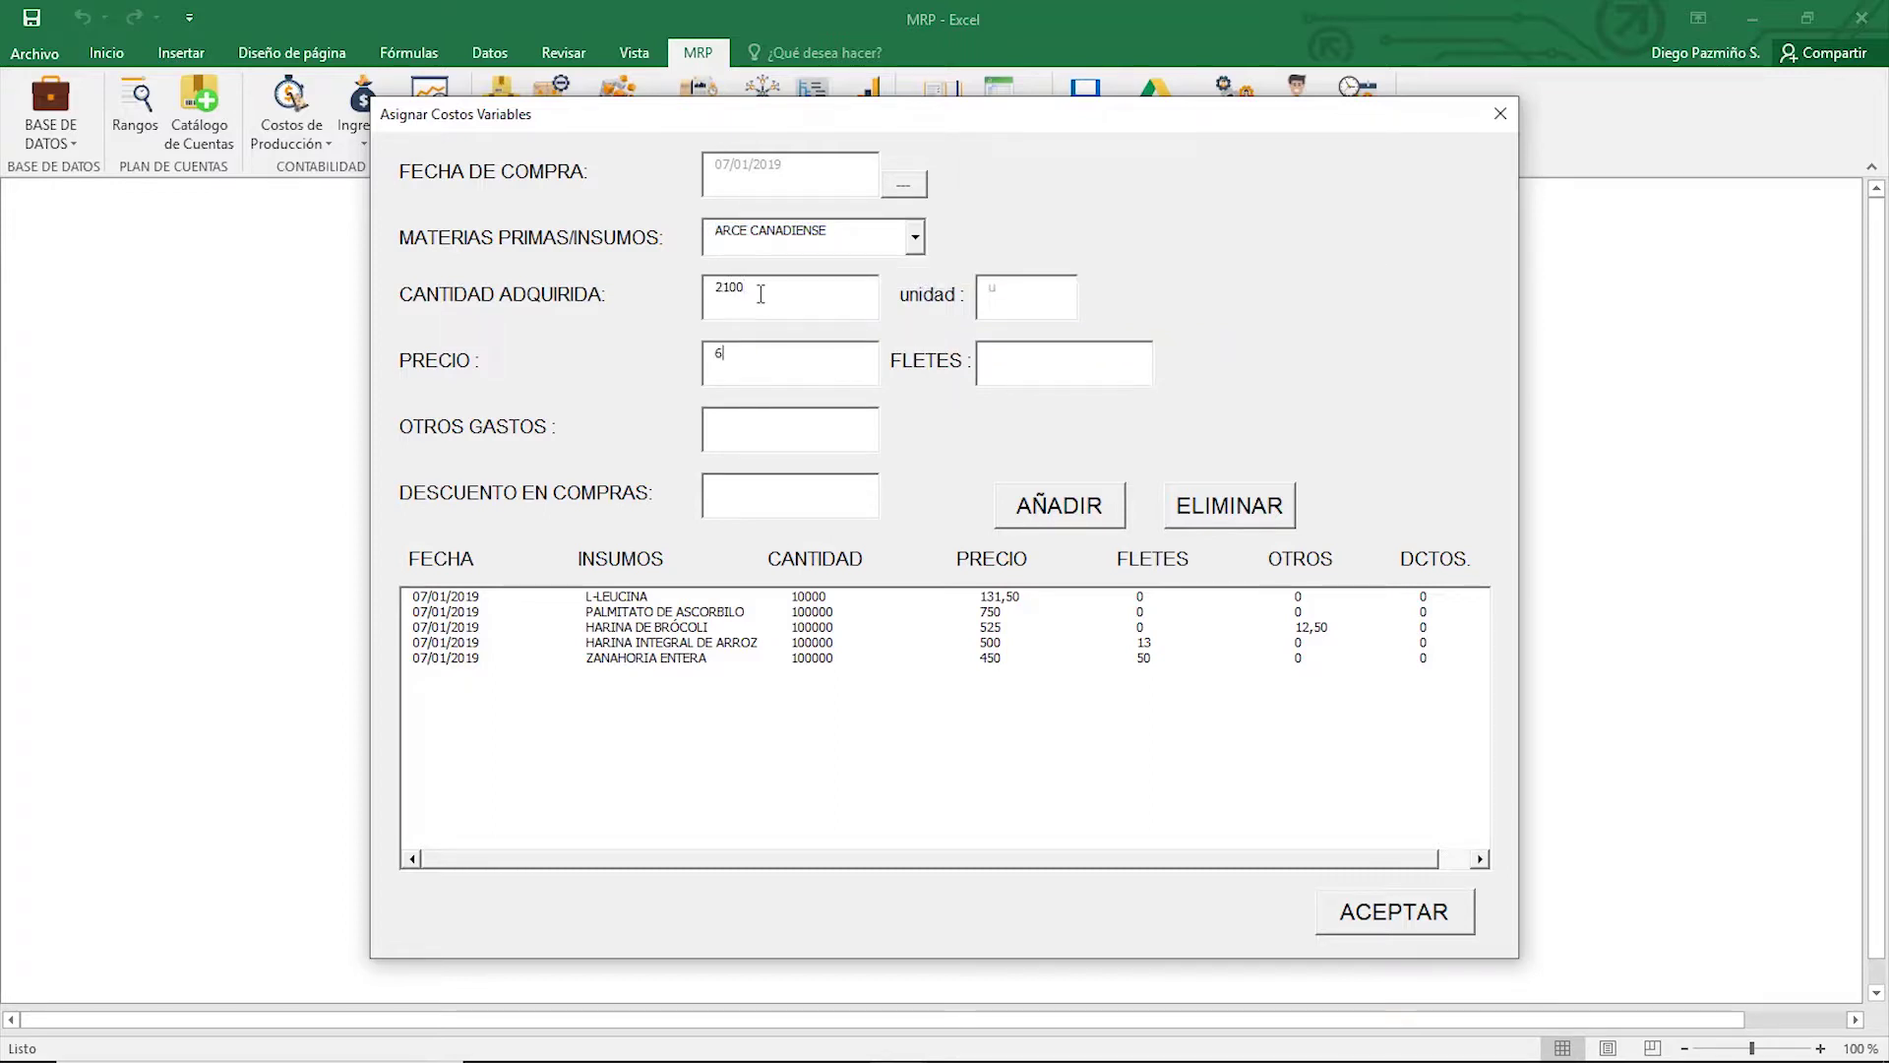
{"action": "type", "text": "250"}
{"action": "type", "text": "125"}
{"action": "key", "text": "Tab"}
{"action": "type", "text": "0"}
{"action": "key", "text": "Tab"}
{"action": "key", "text": "Return"}
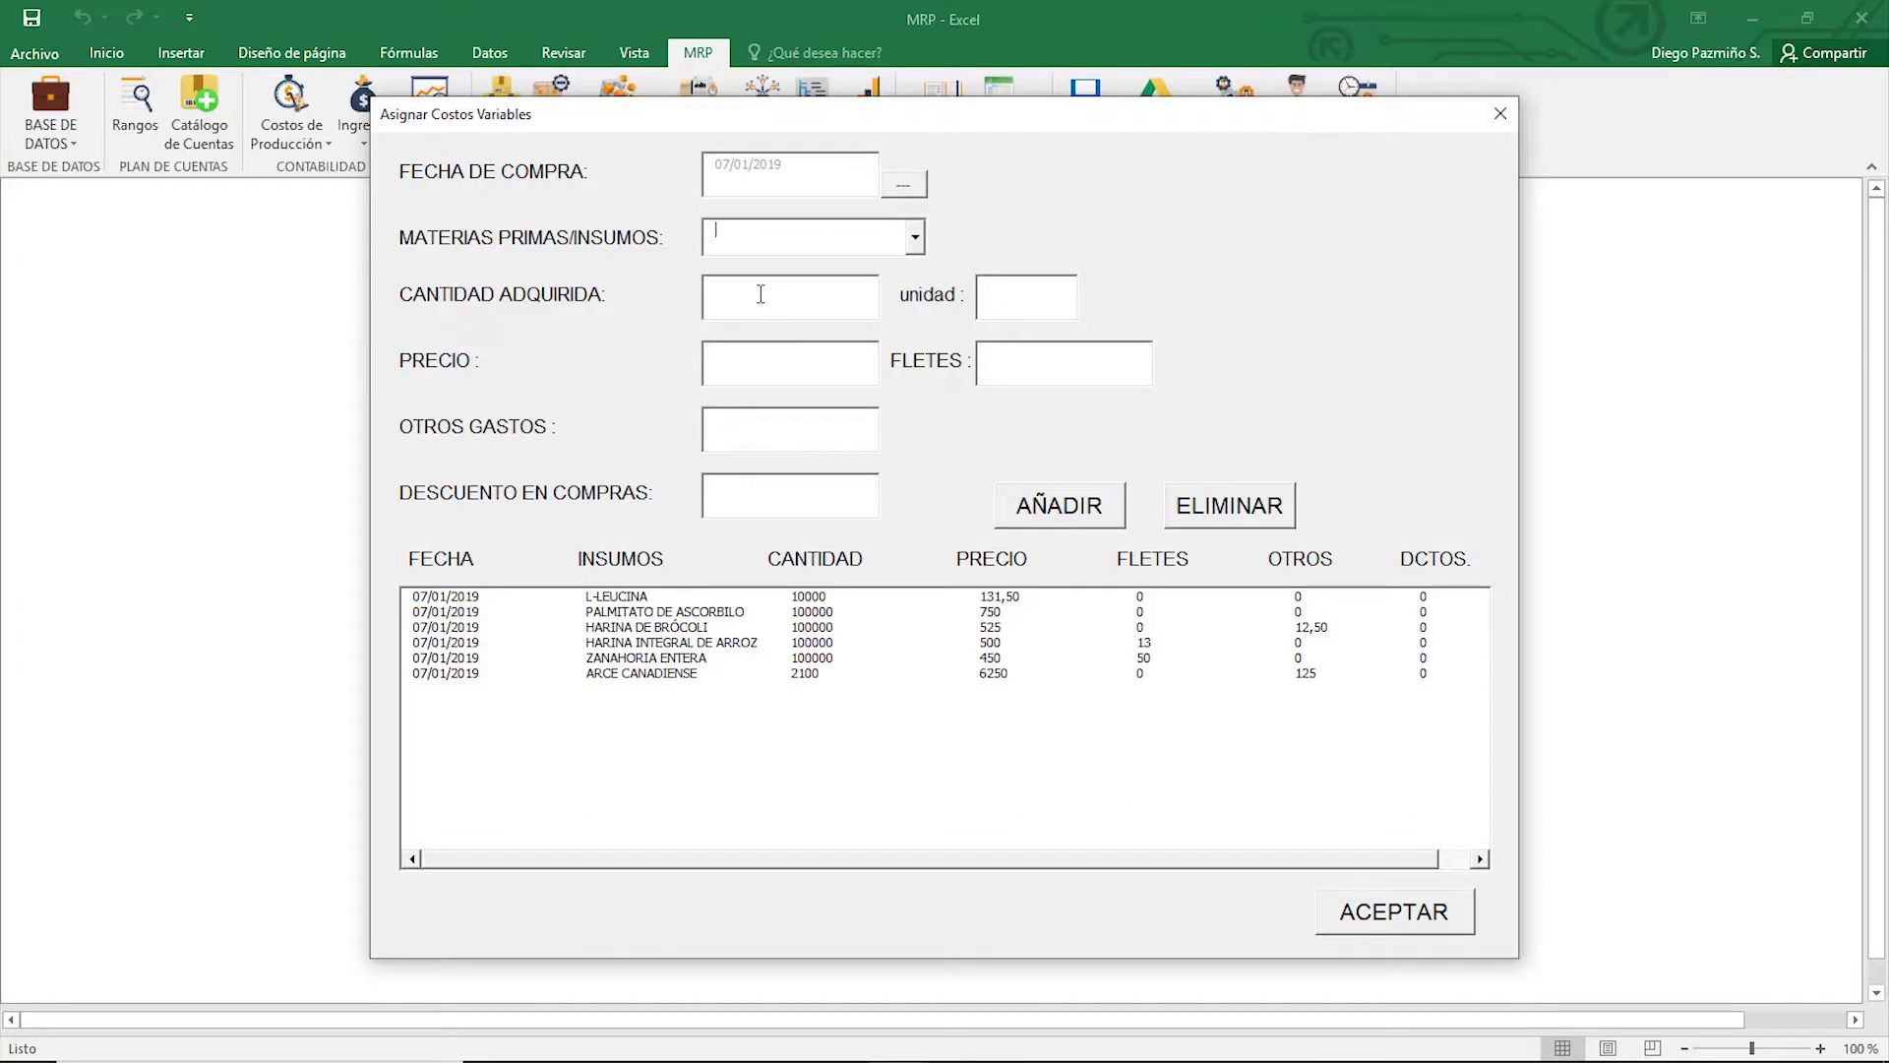
Step: Choose KINGPIN as the raw material and enter quantity 600, price 300, and freight and other expenses of 0
{"action": "left_click", "coordinate": [915, 238]}
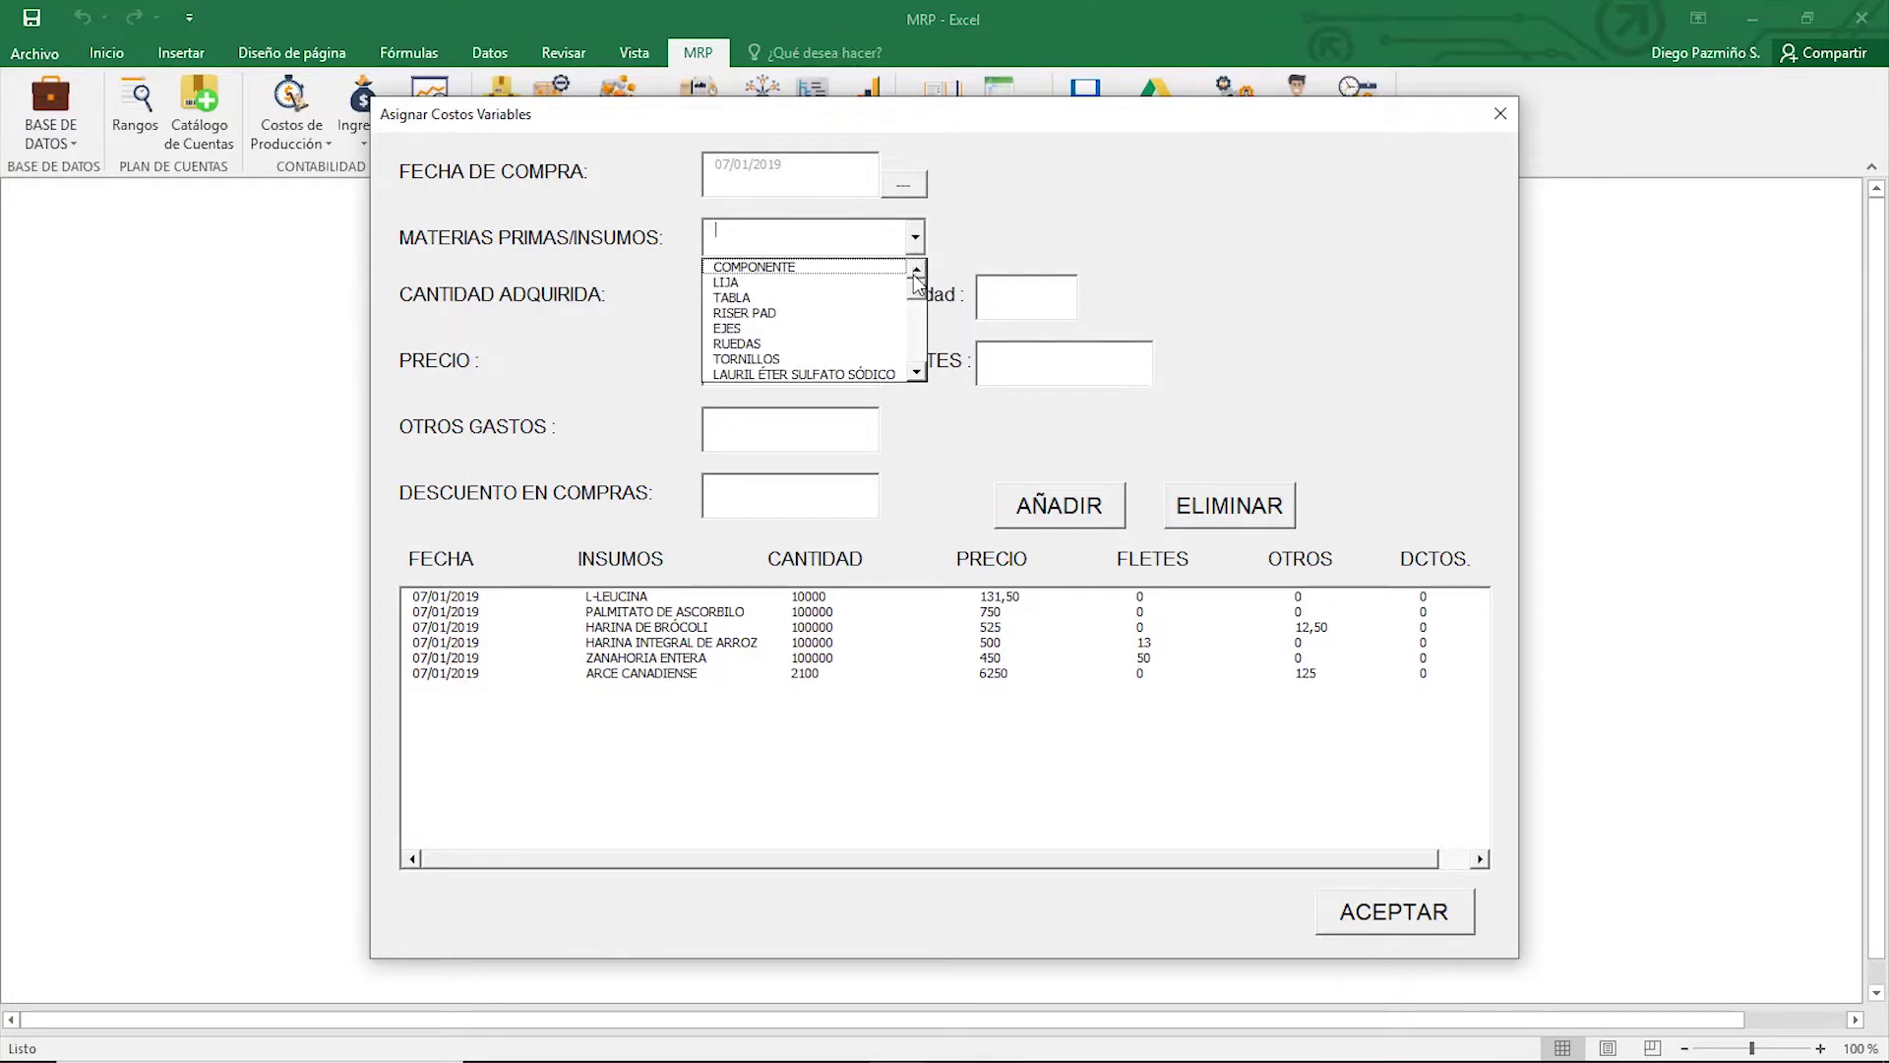
{"action": "left_click", "coordinate": [914, 345]}
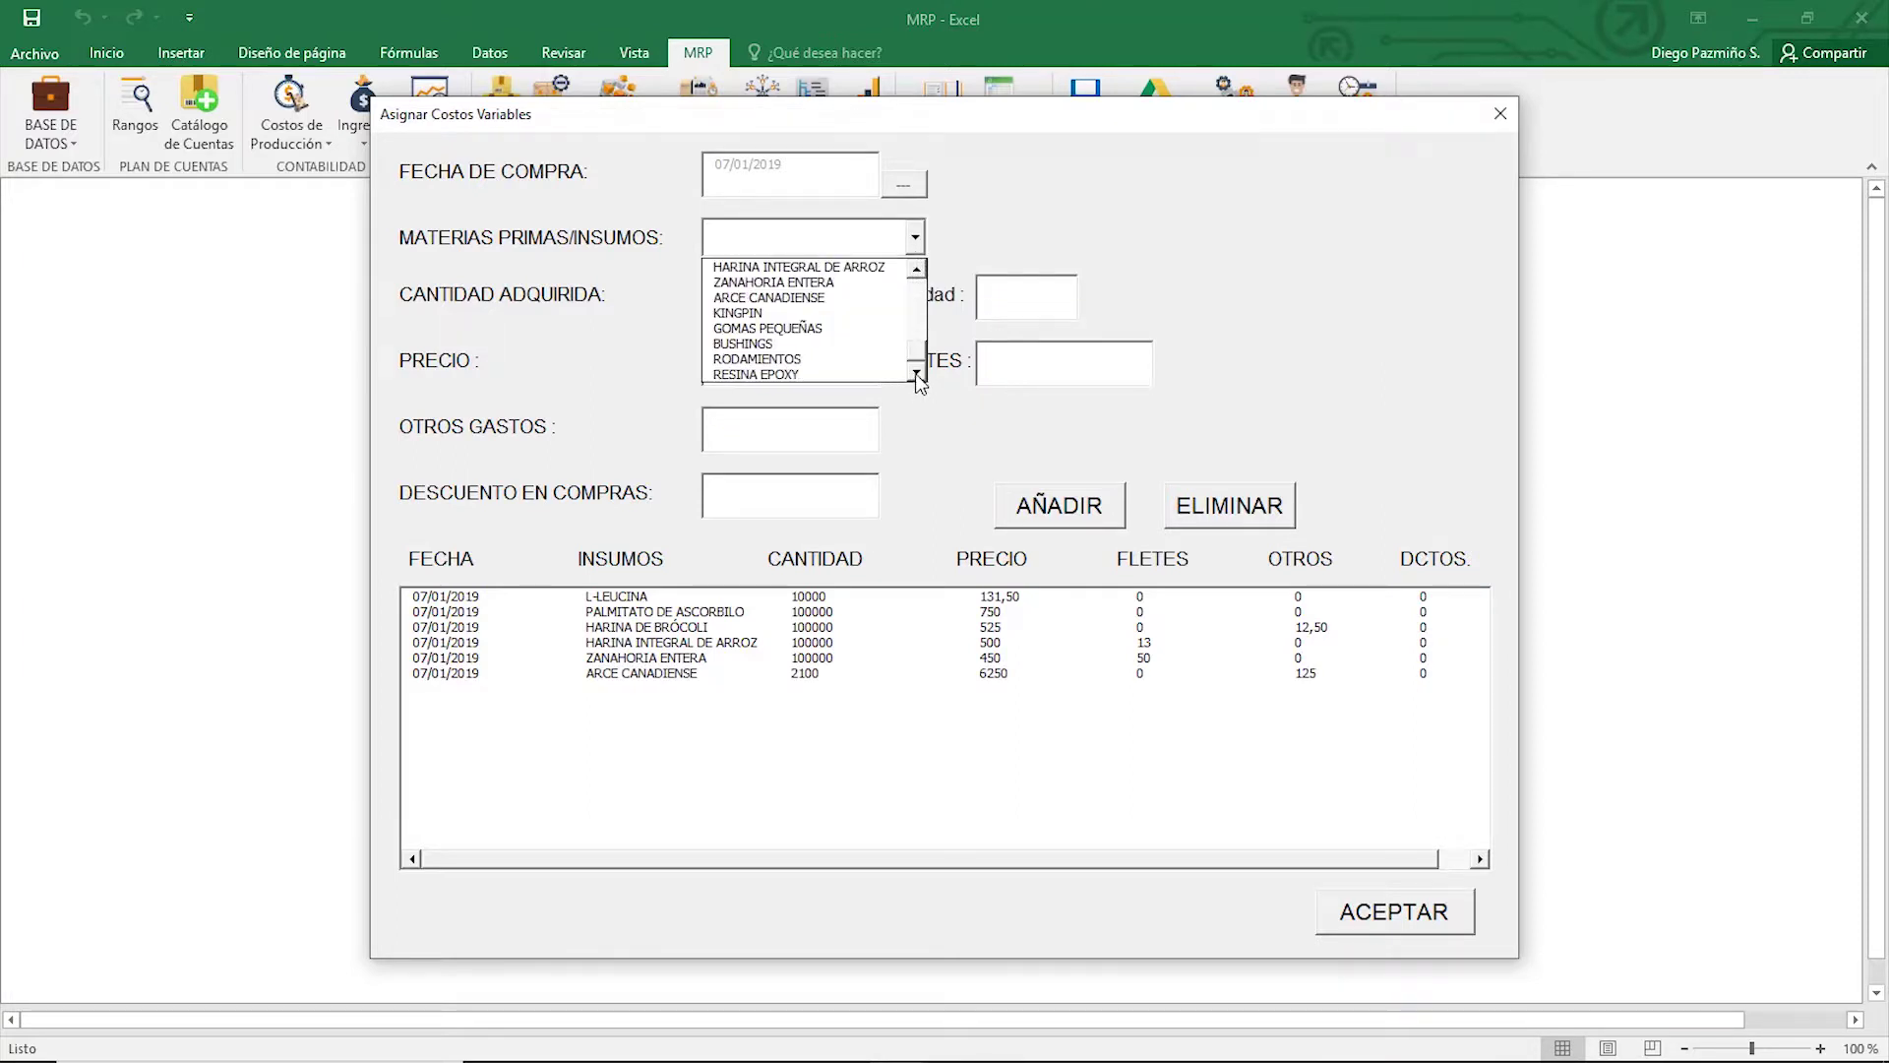
{"action": "left_click", "coordinate": [835, 312]}
{"action": "left_click", "coordinate": [795, 299]}
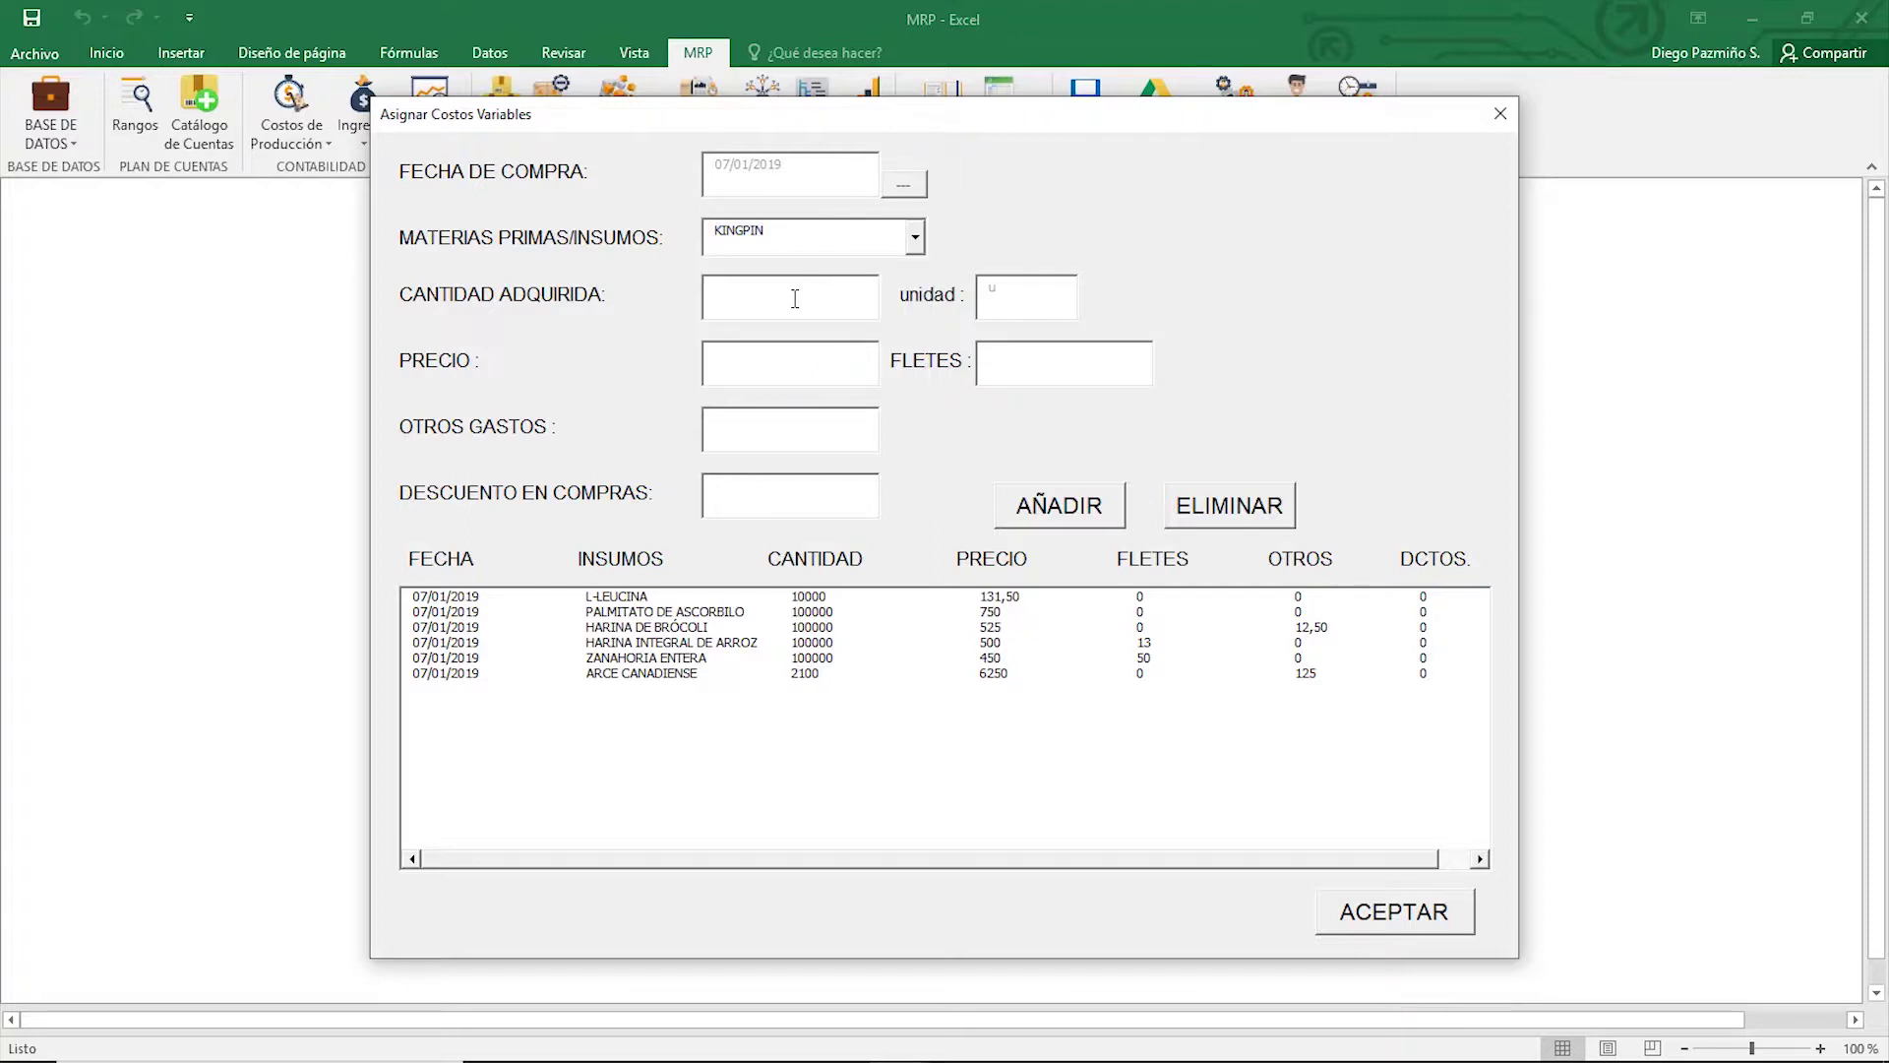
{"action": "type", "text": "600"}
{"action": "key", "text": "Tab"}
{"action": "type", "text": "0"}
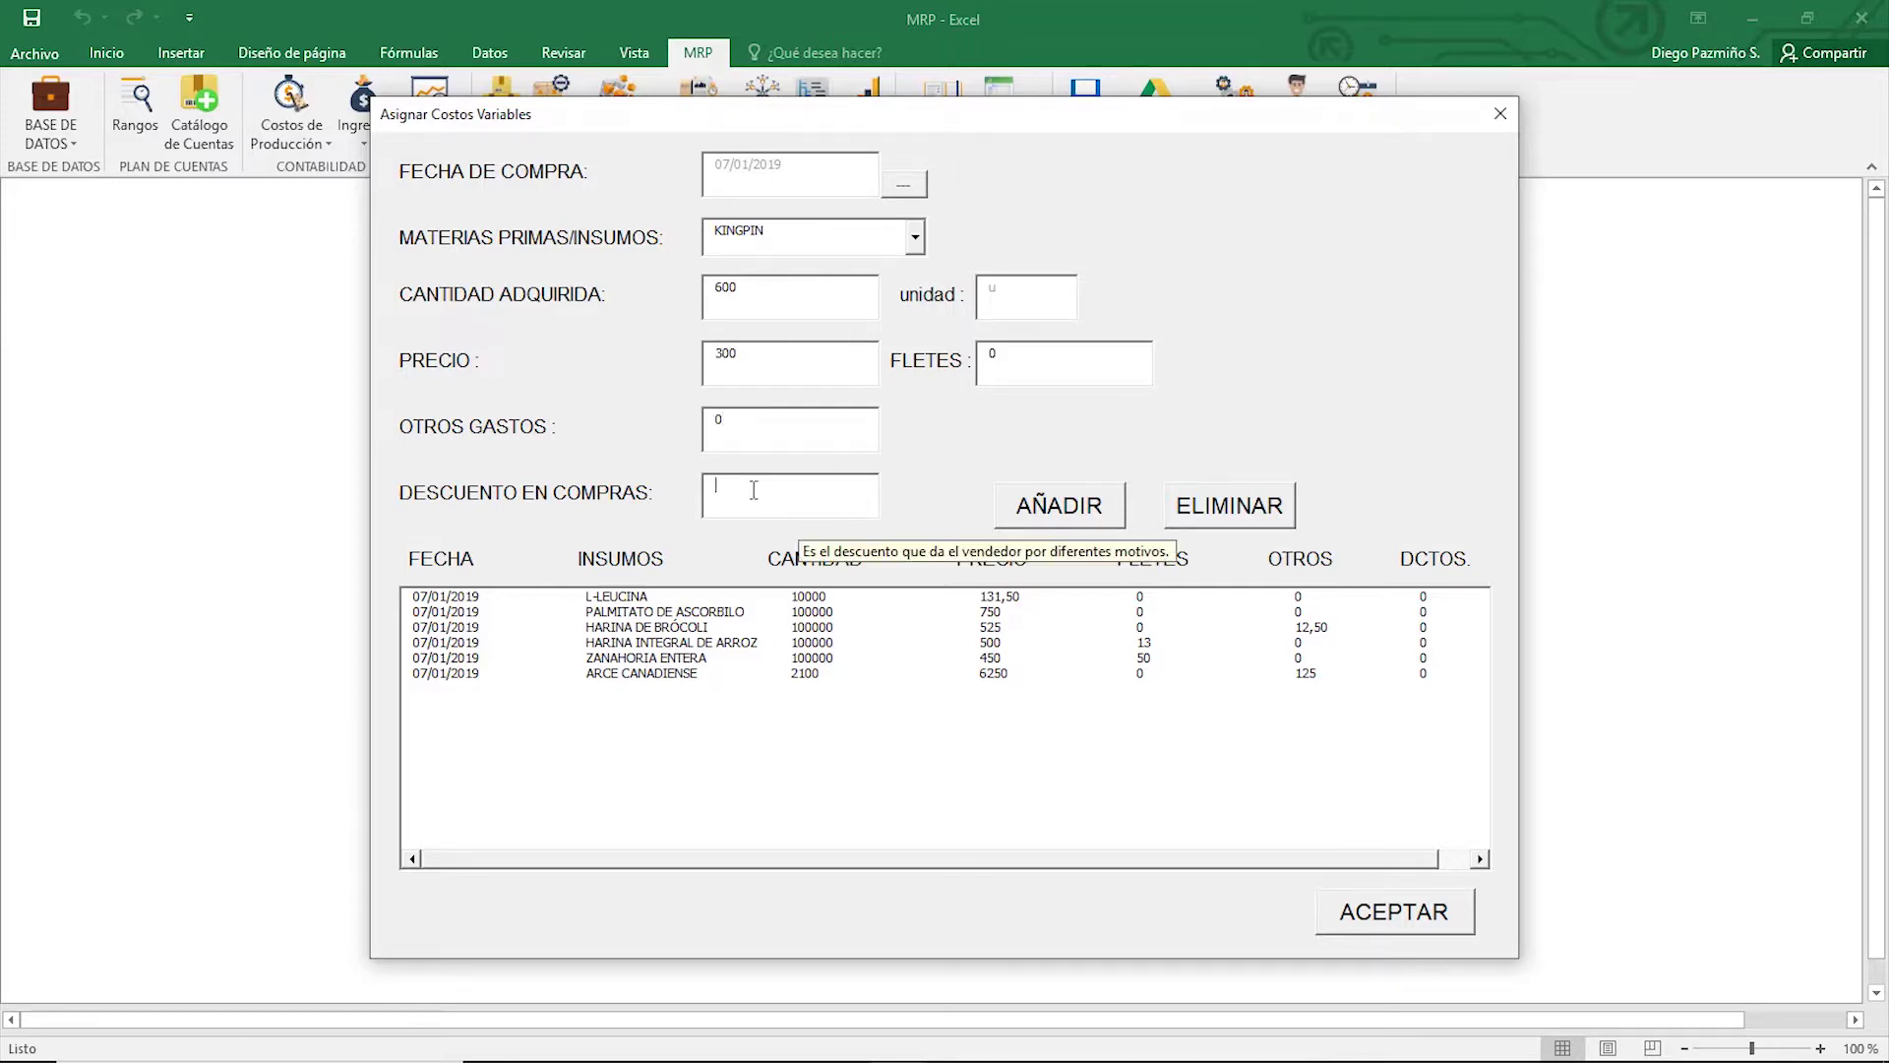
Step: Set the purchase discount to 0 and add the KINGPIN purchase to the list
{"action": "left_click", "coordinate": [1020, 499]}
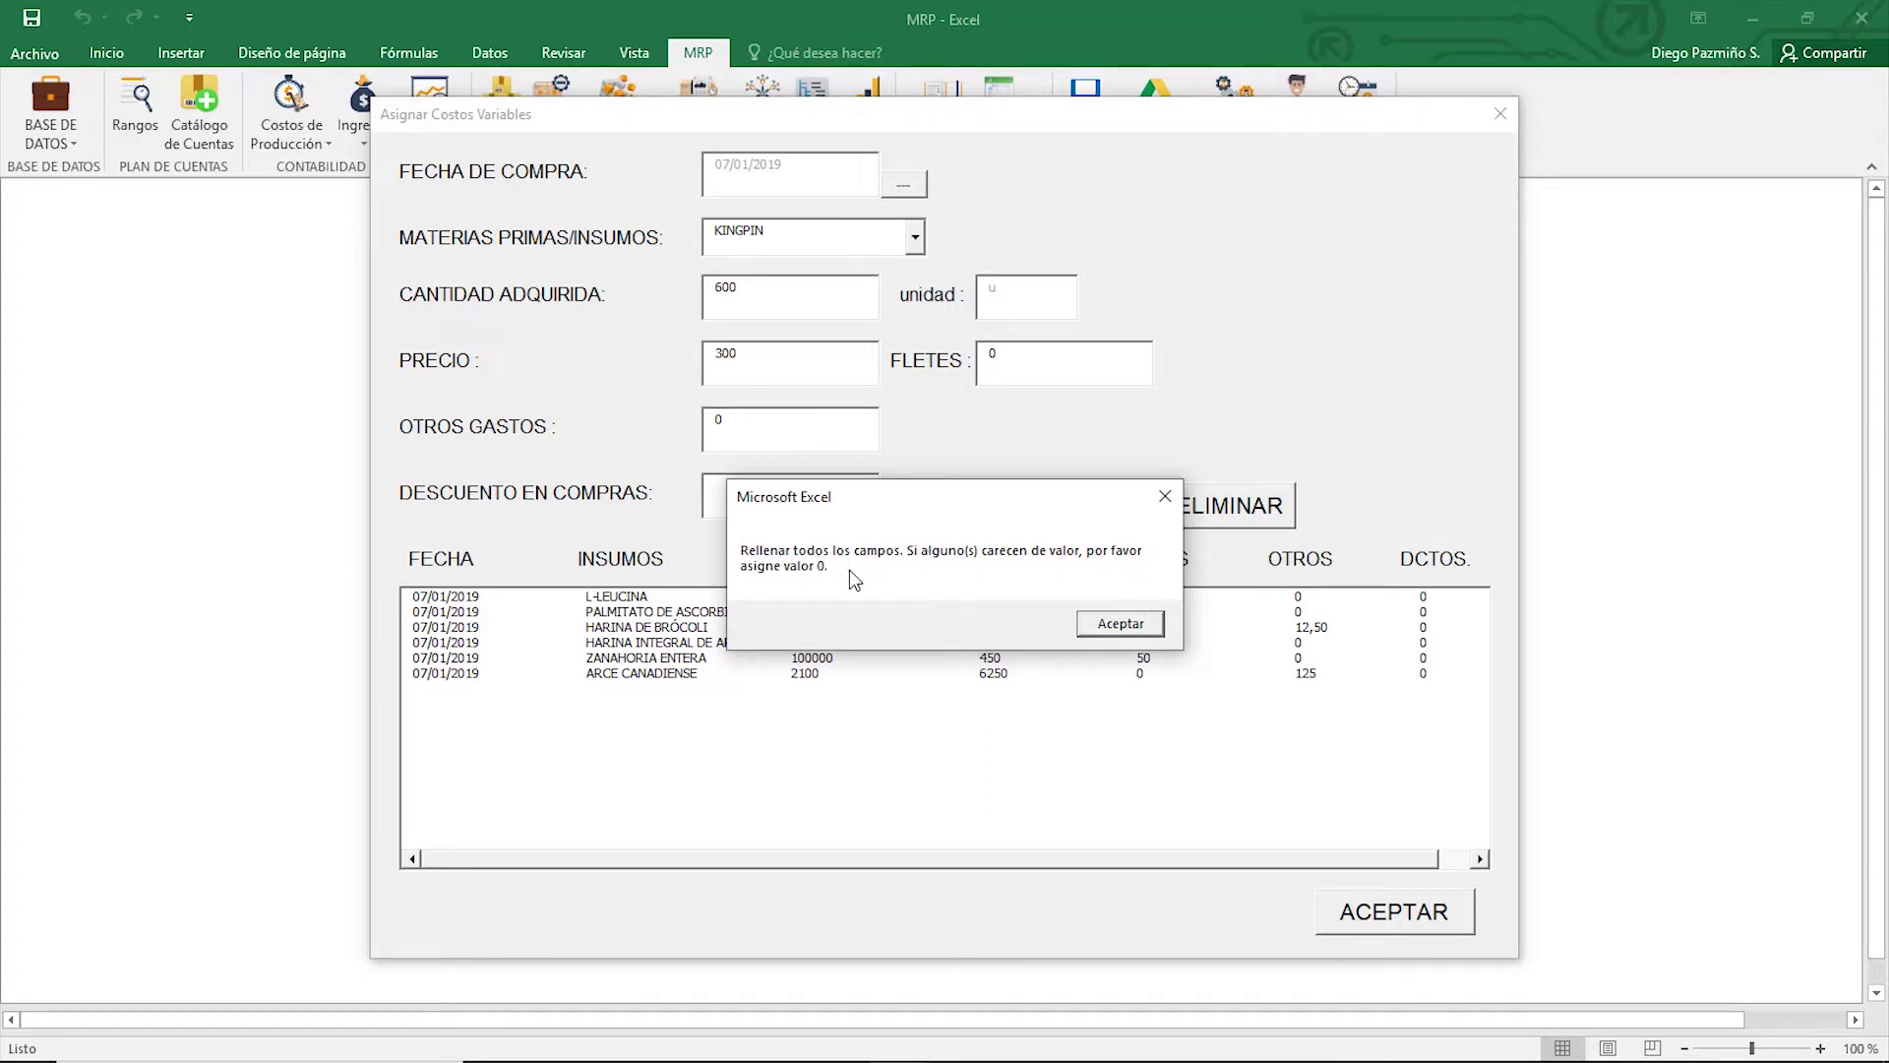
{"action": "left_click", "coordinate": [1120, 623]}
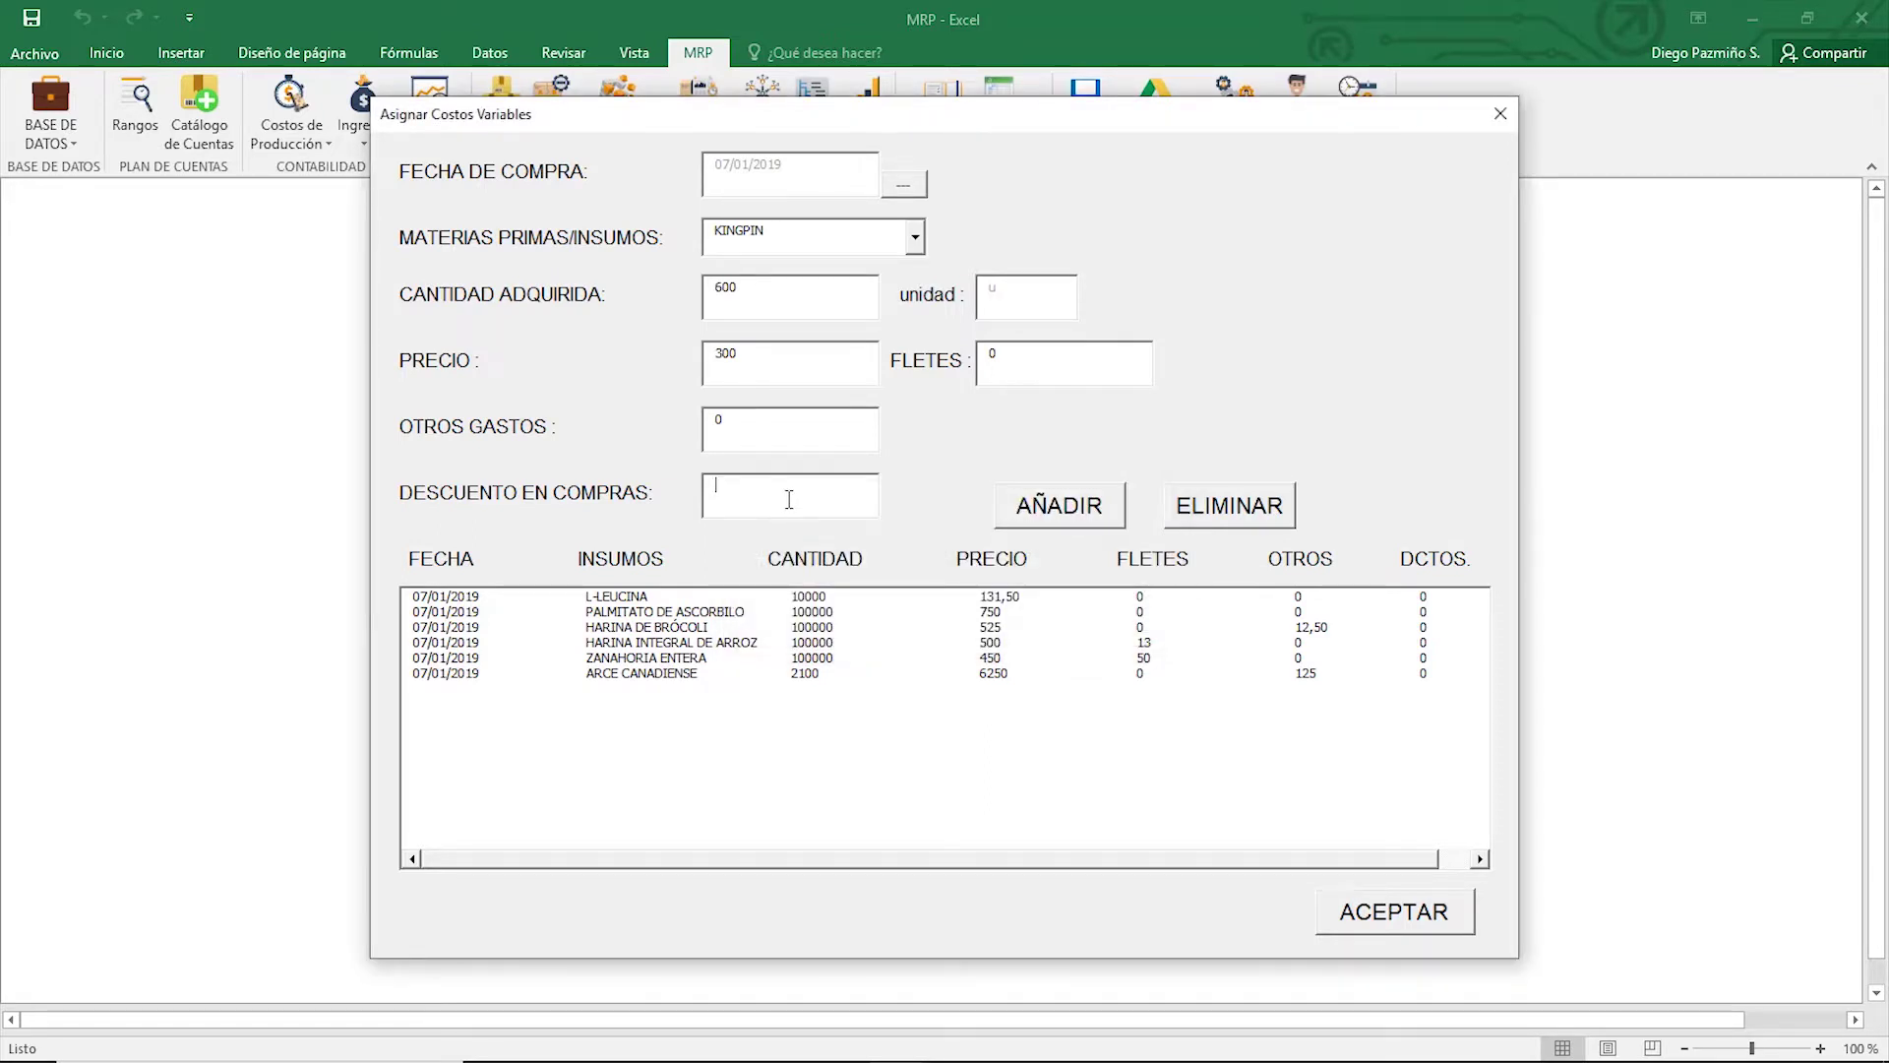
{"action": "type", "text": "0"}
{"action": "key", "text": "Tab"}
{"action": "key", "text": "Return"}
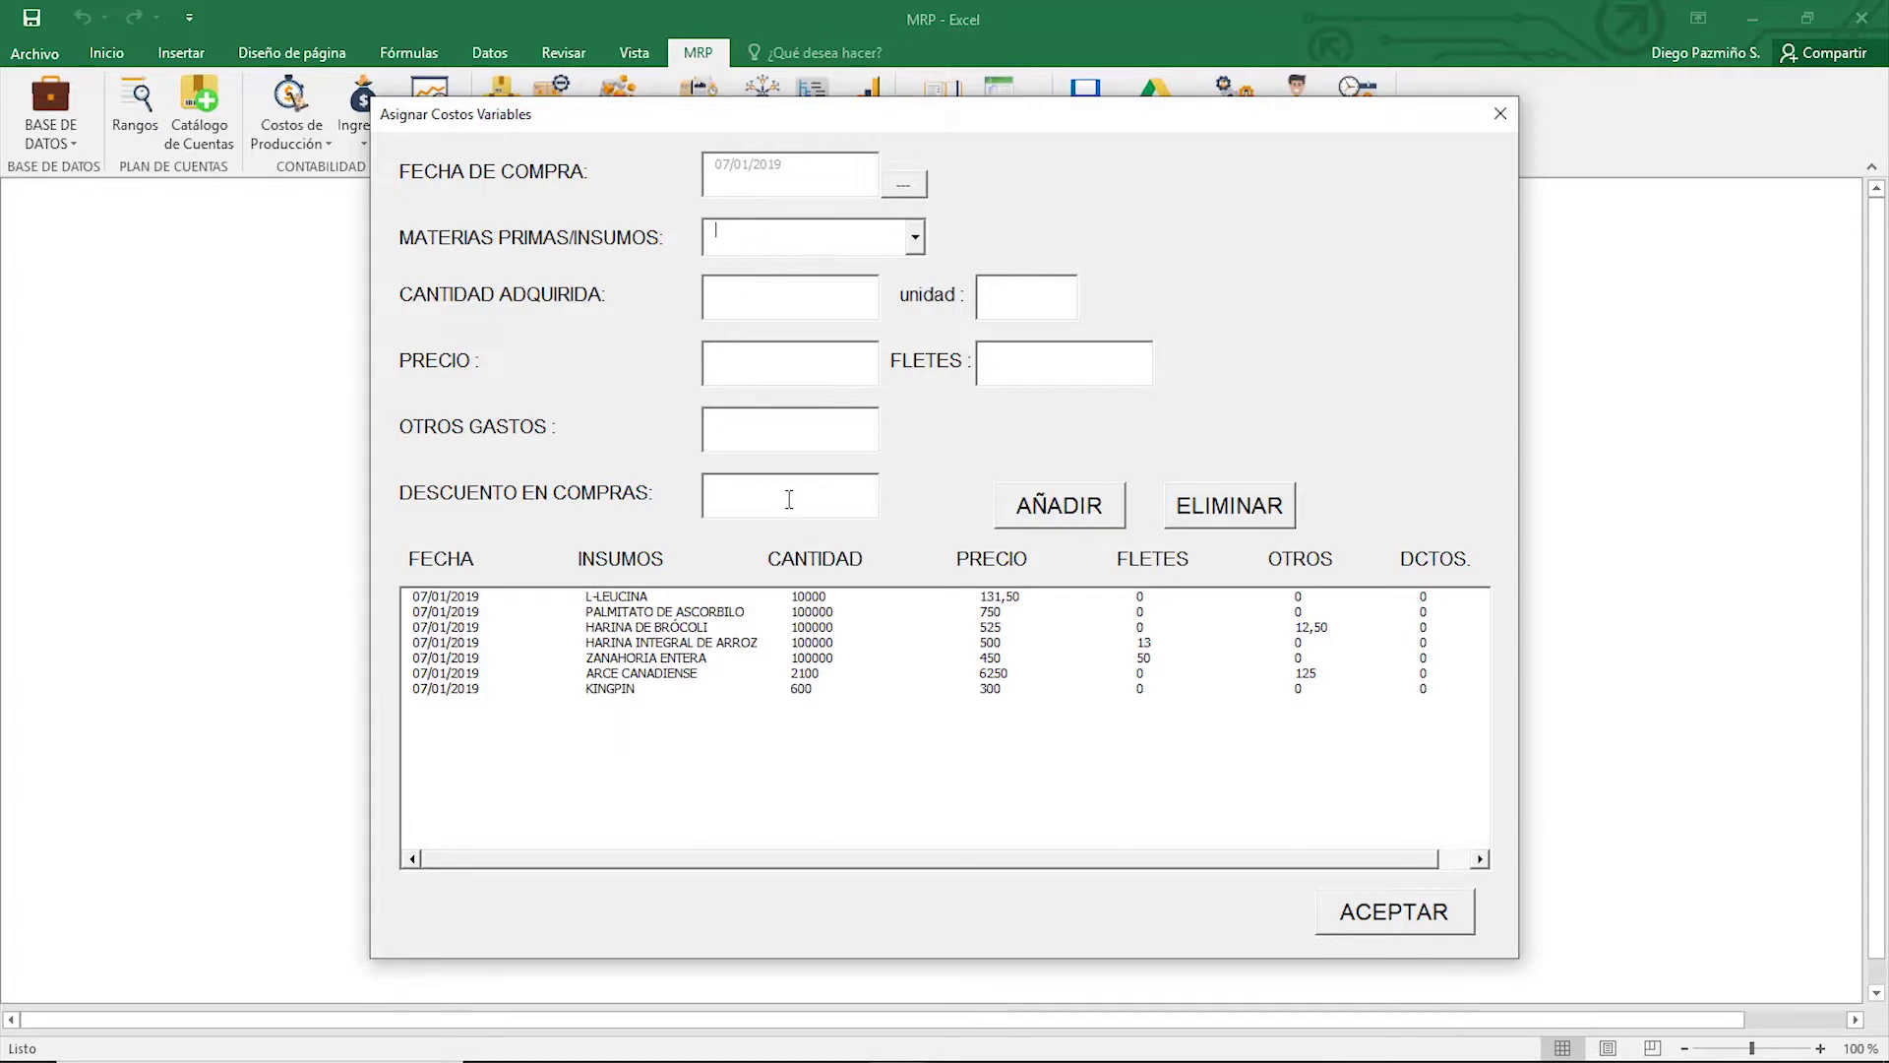
Step: Add a GOMAS PEQUEÑAS purchase with quantity 600, price 210, and freight, other expenses and discount of 0
{"action": "left_click", "coordinate": [914, 237]}
{"action": "scroll", "coordinate": [812, 315], "scroll_direction": "down", "scroll_amount": 3}
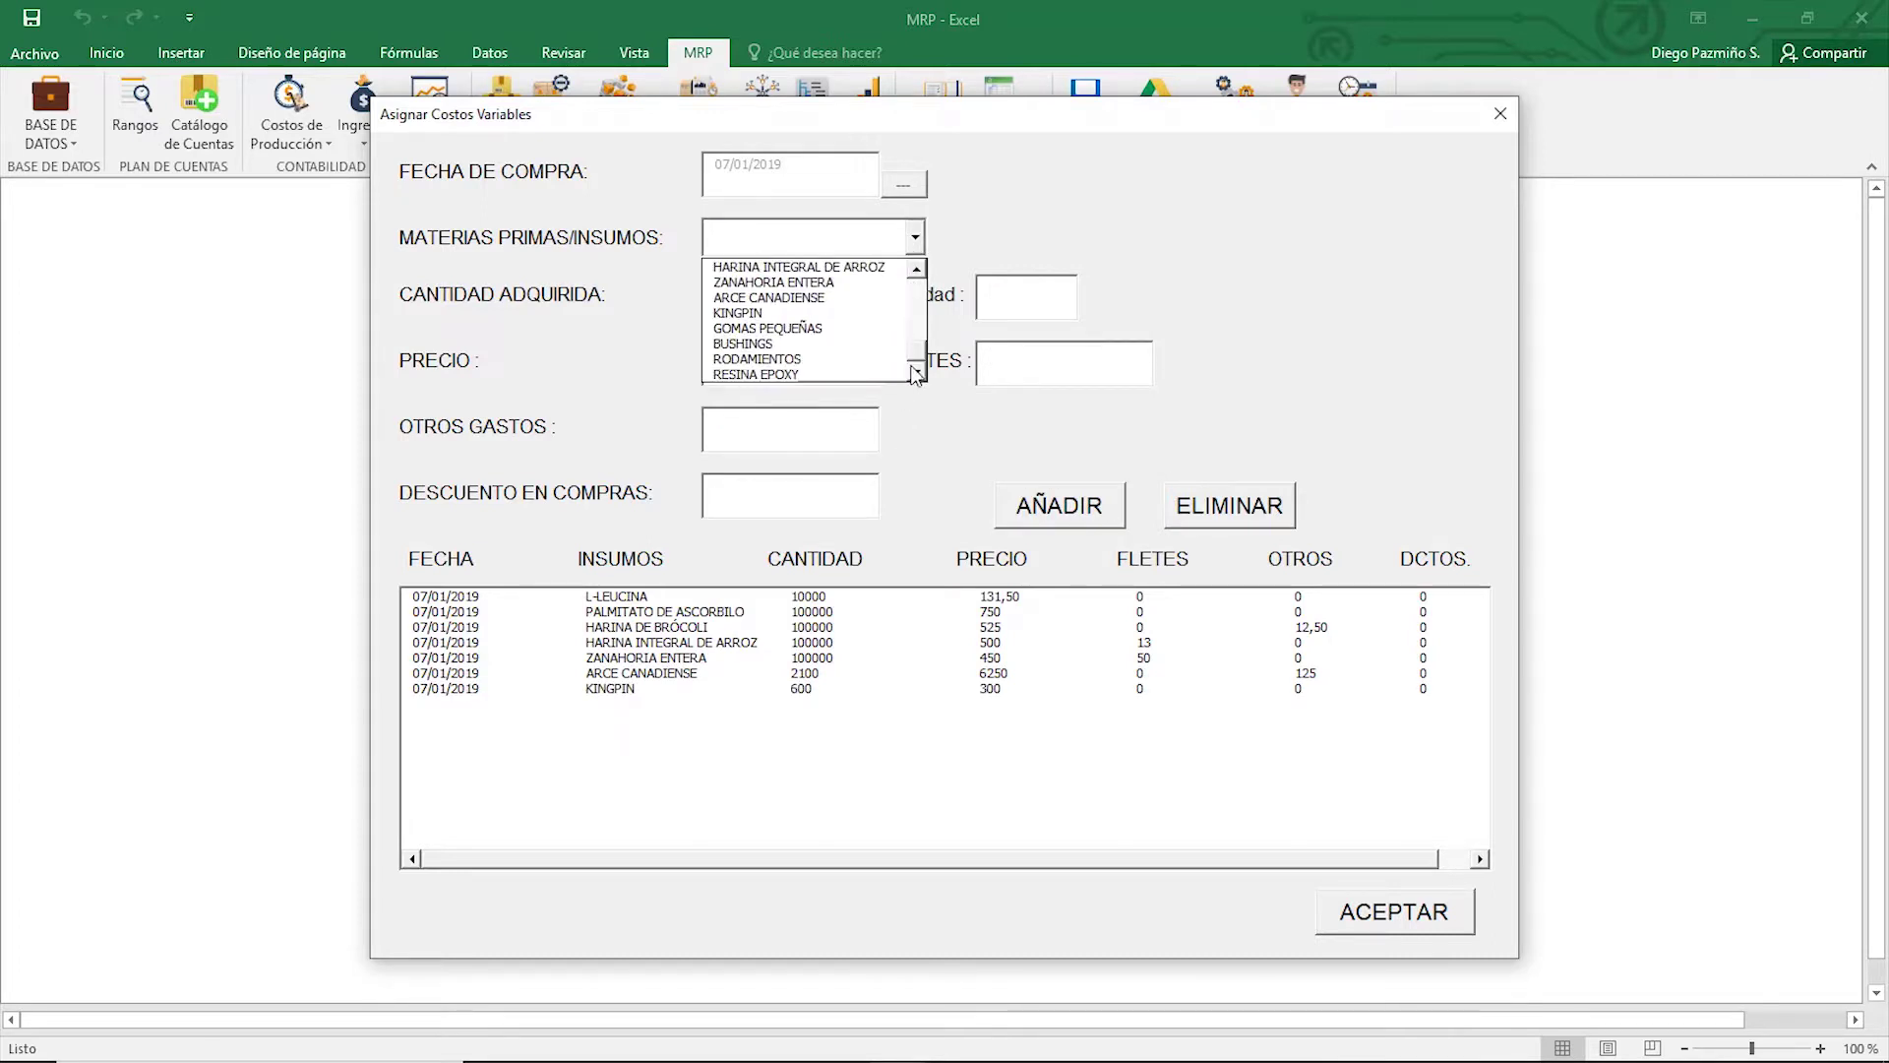
{"action": "left_click", "coordinate": [818, 328]}
{"action": "key", "text": "Tab"}
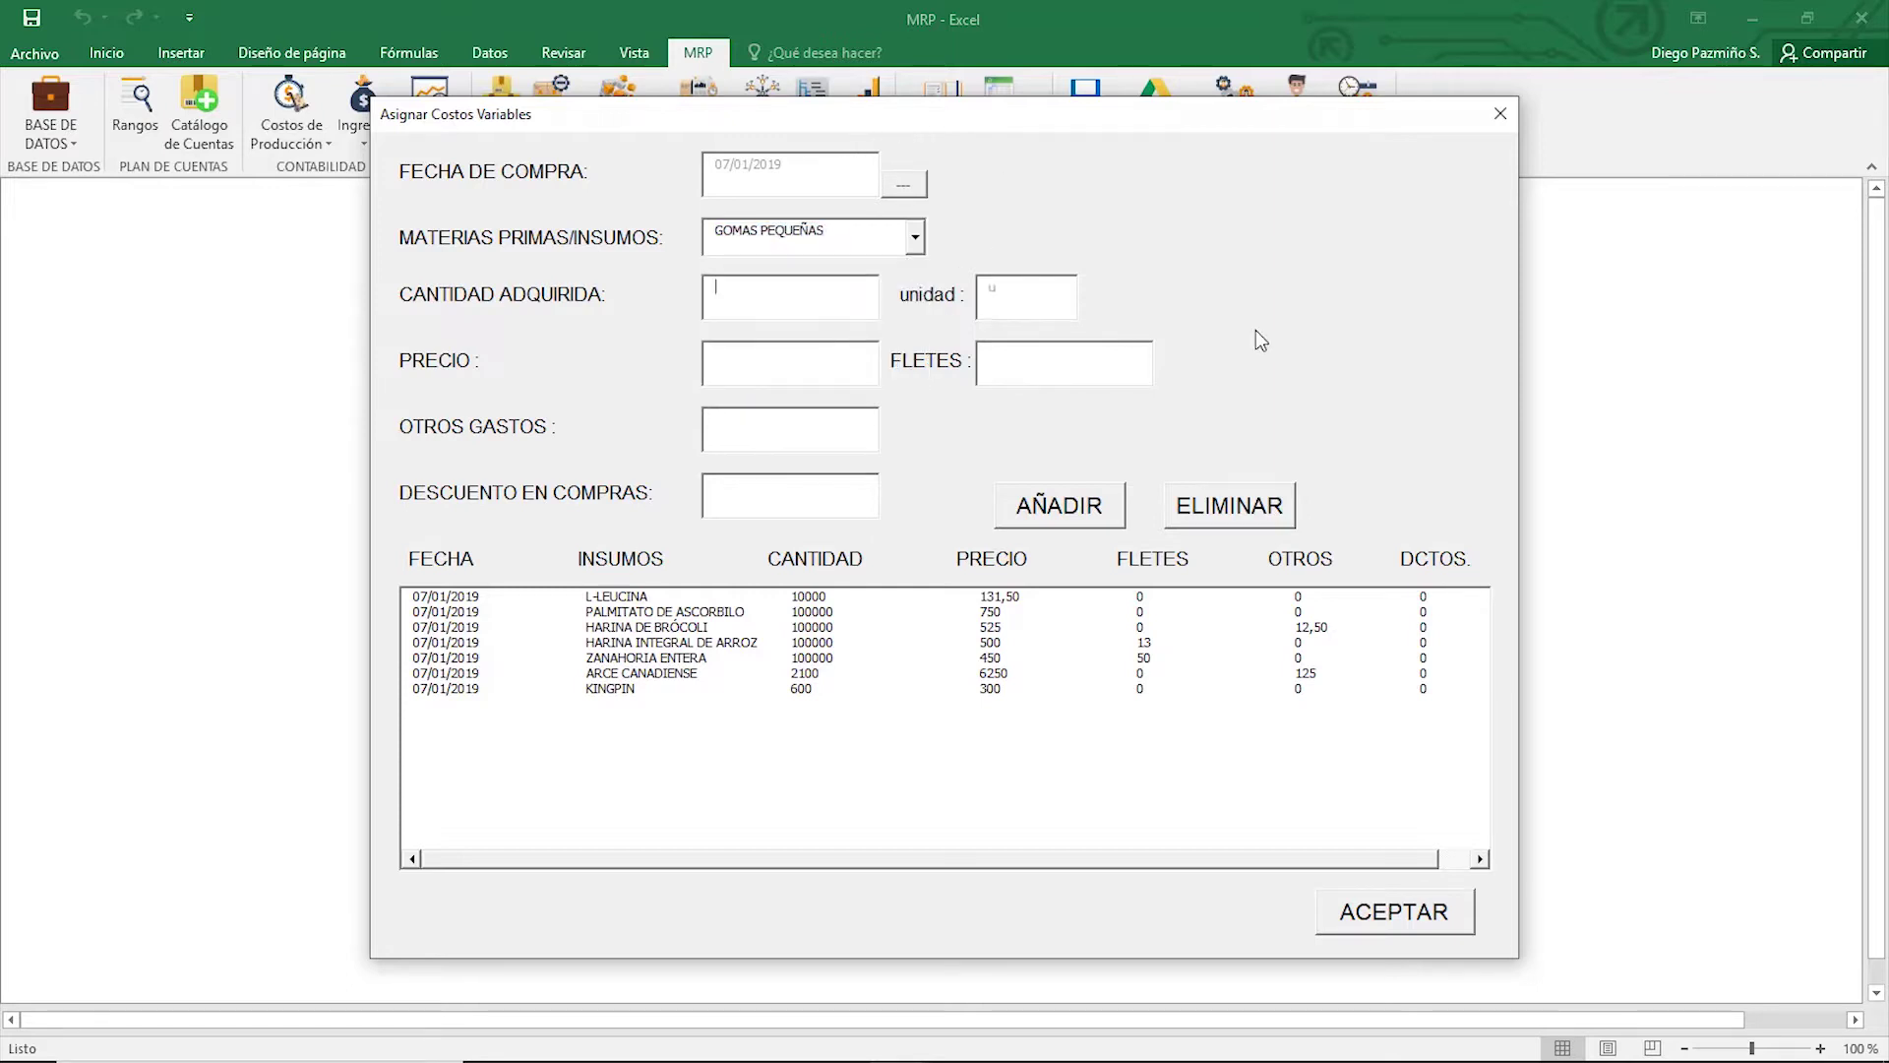
{"action": "type", "text": "60"}
{"action": "type", "text": "210"}
{"action": "key", "text": "Tab"}
{"action": "type", "text": "0"}
{"action": "key", "text": "Tab"}
{"action": "type", "text": "0"}
{"action": "key", "text": "Tab"}
{"action": "type", "text": "0"}
{"action": "key", "text": "Tab"}
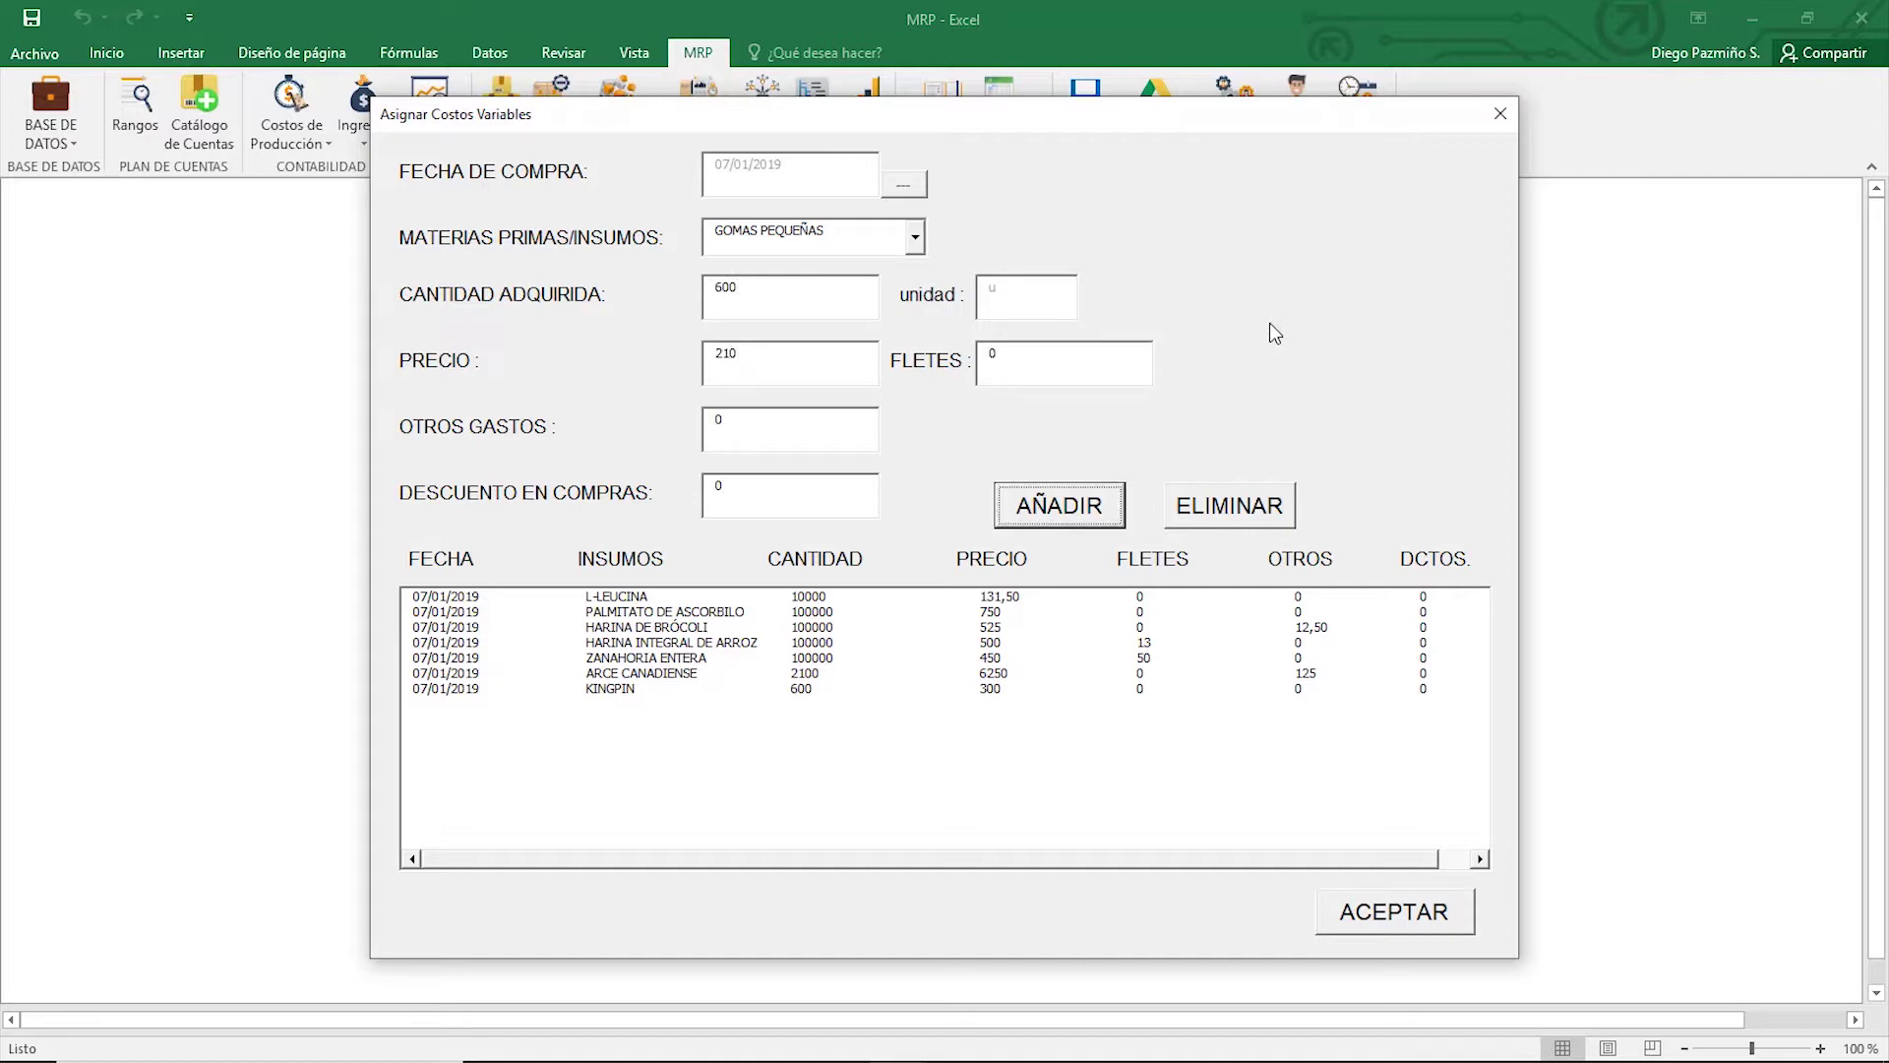
{"action": "key", "text": "Return"}
Step: Add a BUSHINGS purchase with quantity 1200, price 900, and freight, other expenses and discount of 0
{"action": "left_click", "coordinate": [914, 237]}
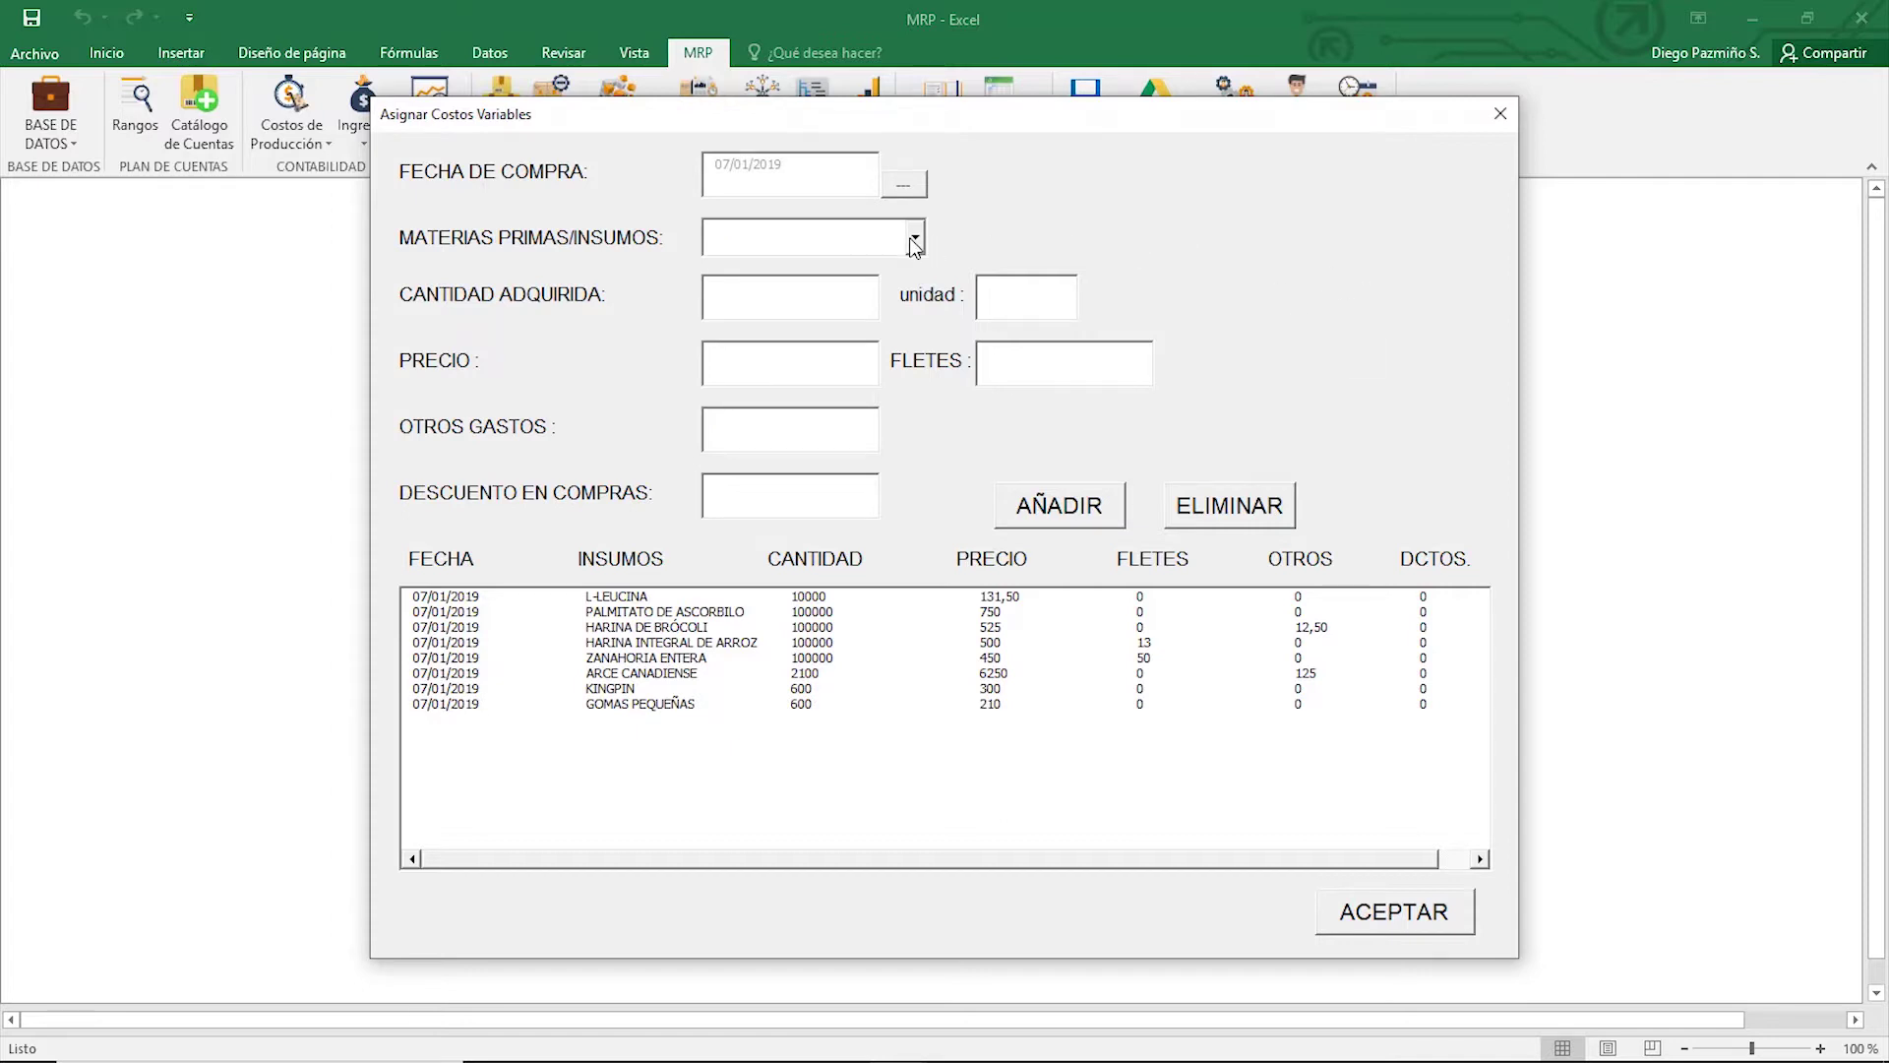
{"action": "scroll", "coordinate": [807, 320], "scroll_direction": "down", "scroll_amount": 2}
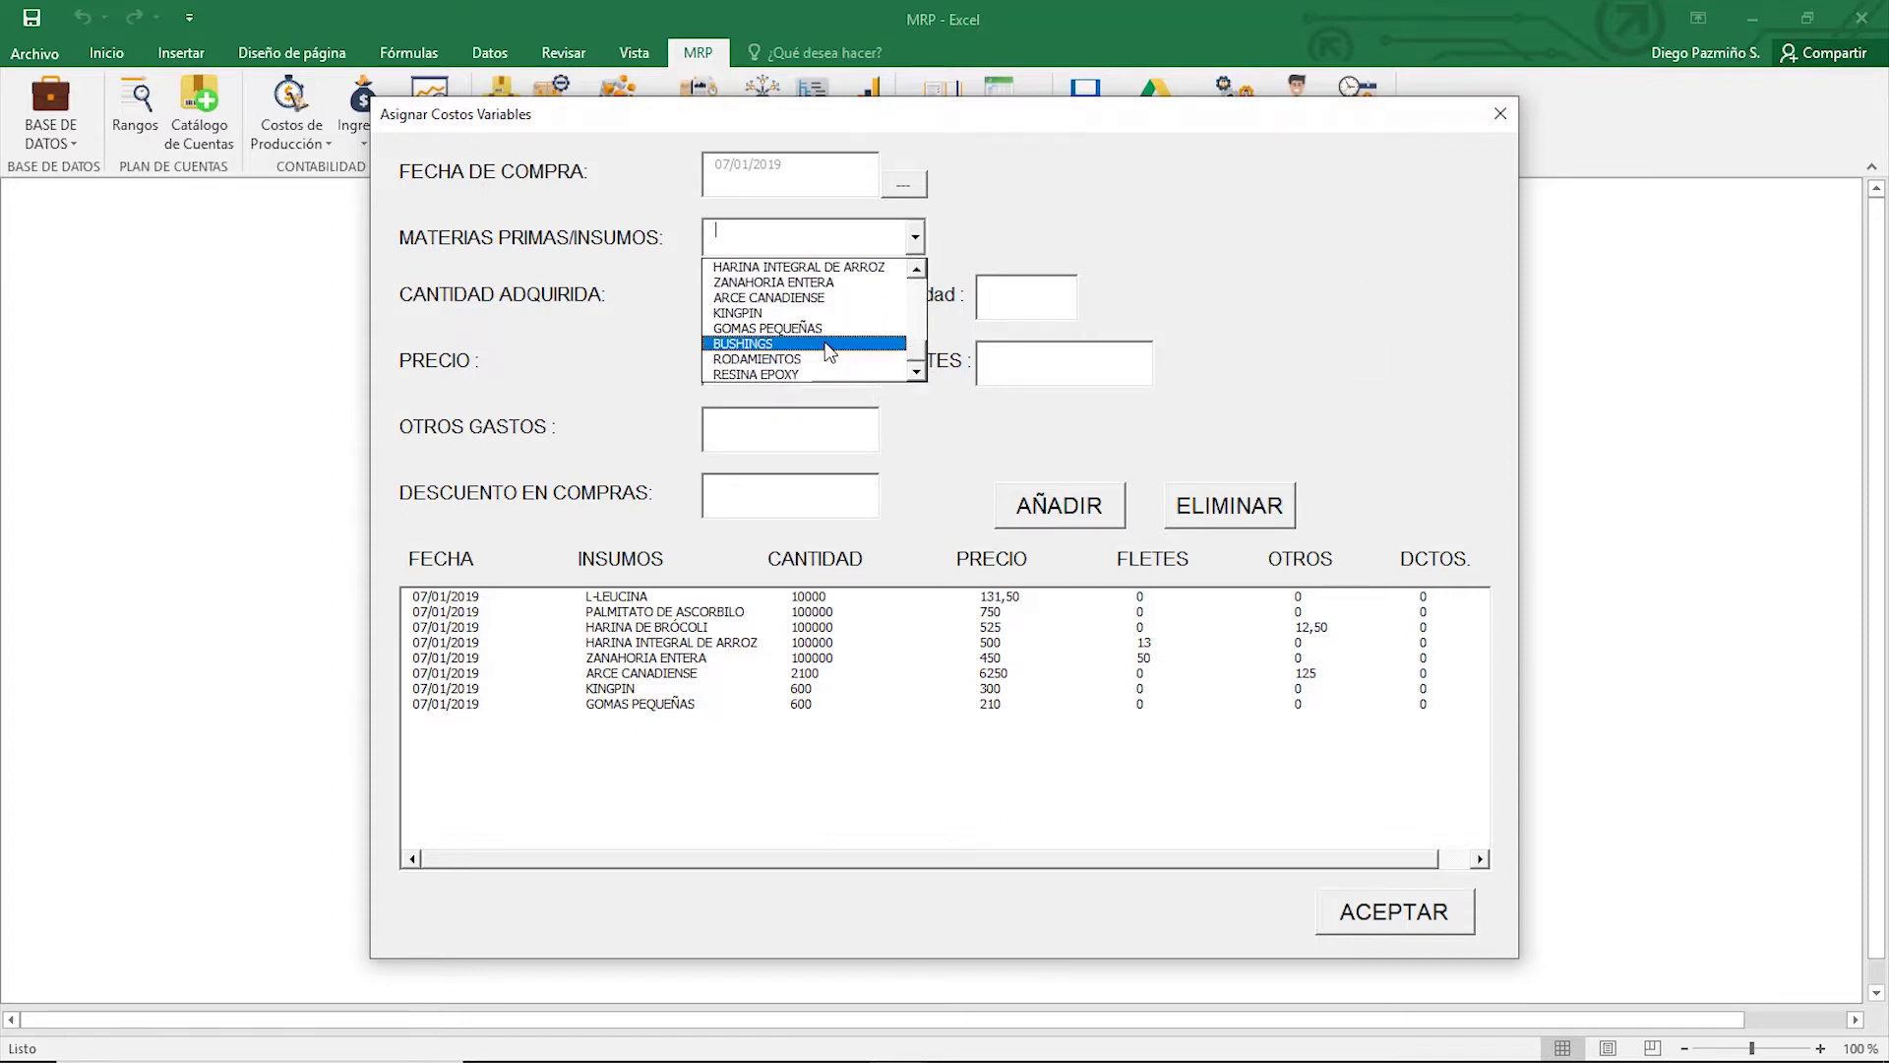
{"action": "left_click", "coordinate": [787, 344]}
{"action": "left_click", "coordinate": [798, 311]}
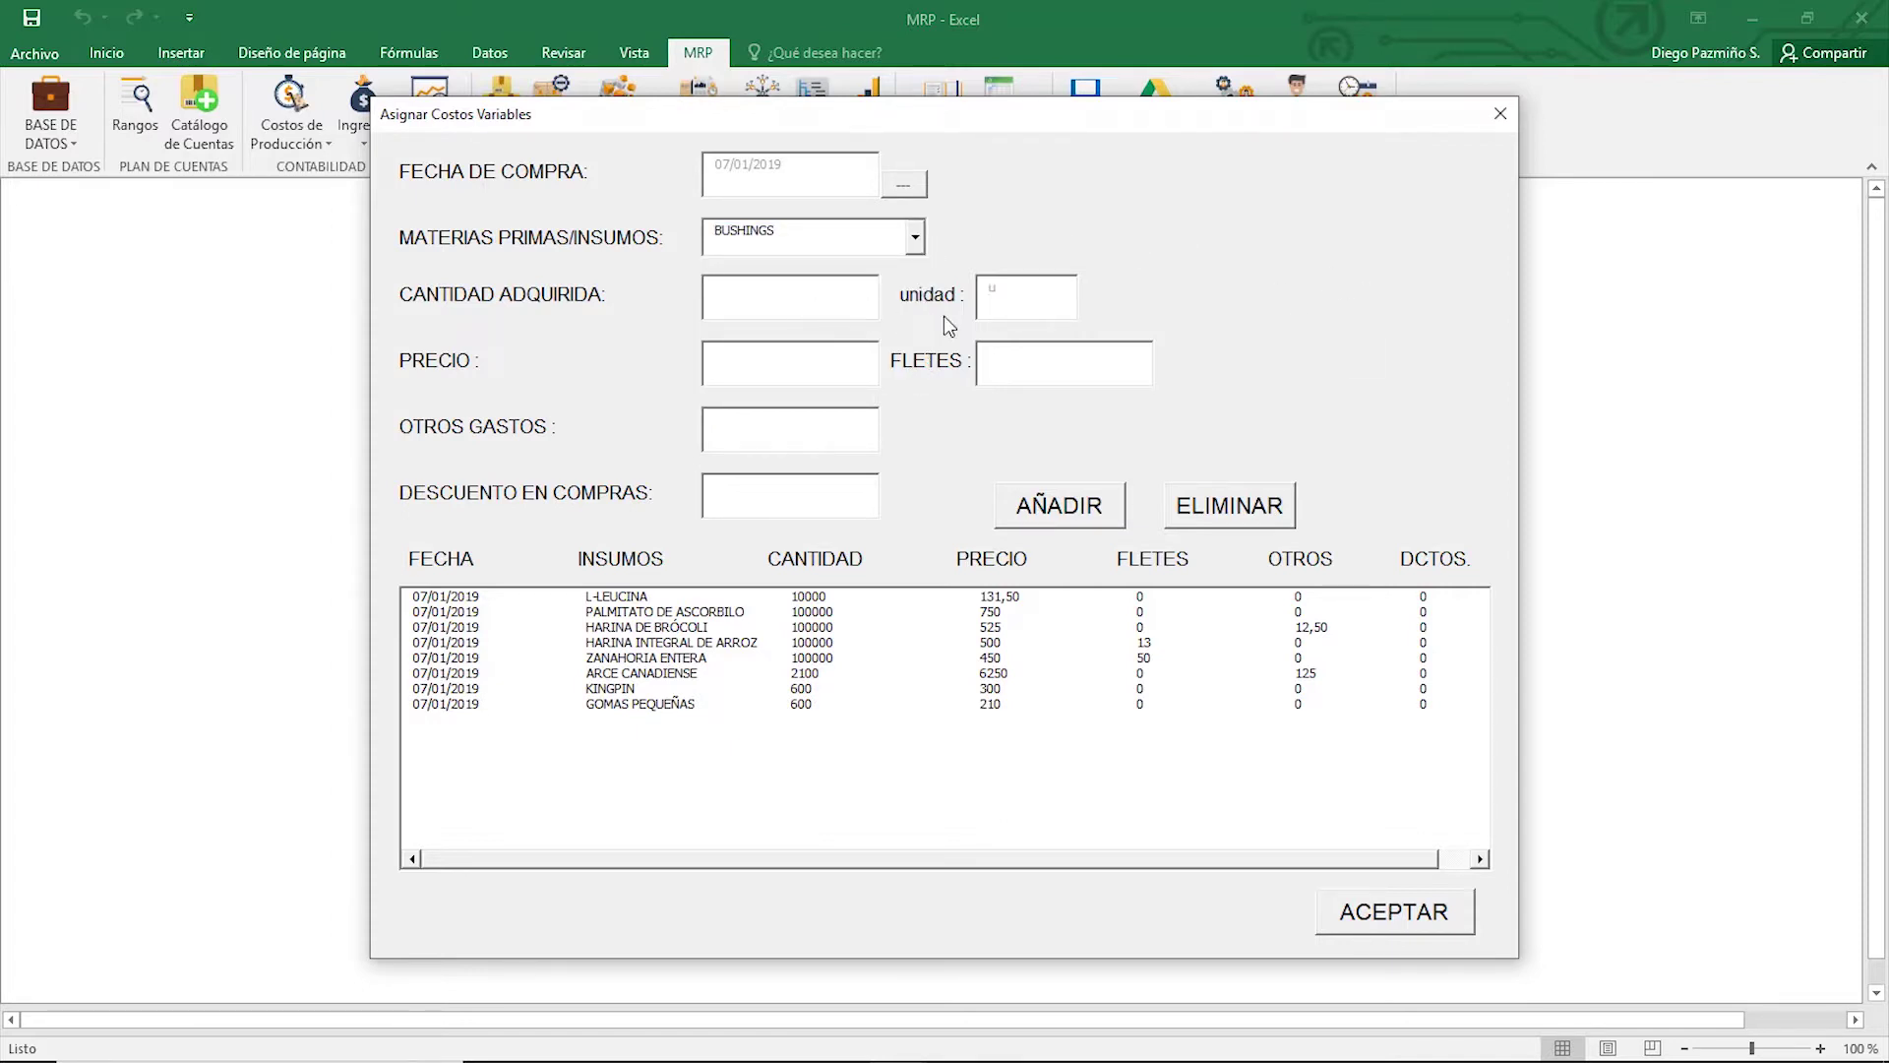
{"action": "type", "text": "1200900"}
{"action": "key", "text": "Tab"}
{"action": "type", "text": "0"}
{"action": "key", "text": "Tab"}
{"action": "type", "text": "0"}
{"action": "key", "text": "Tab"}
{"action": "key", "text": "Tab"}
{"action": "key", "text": "Return"}
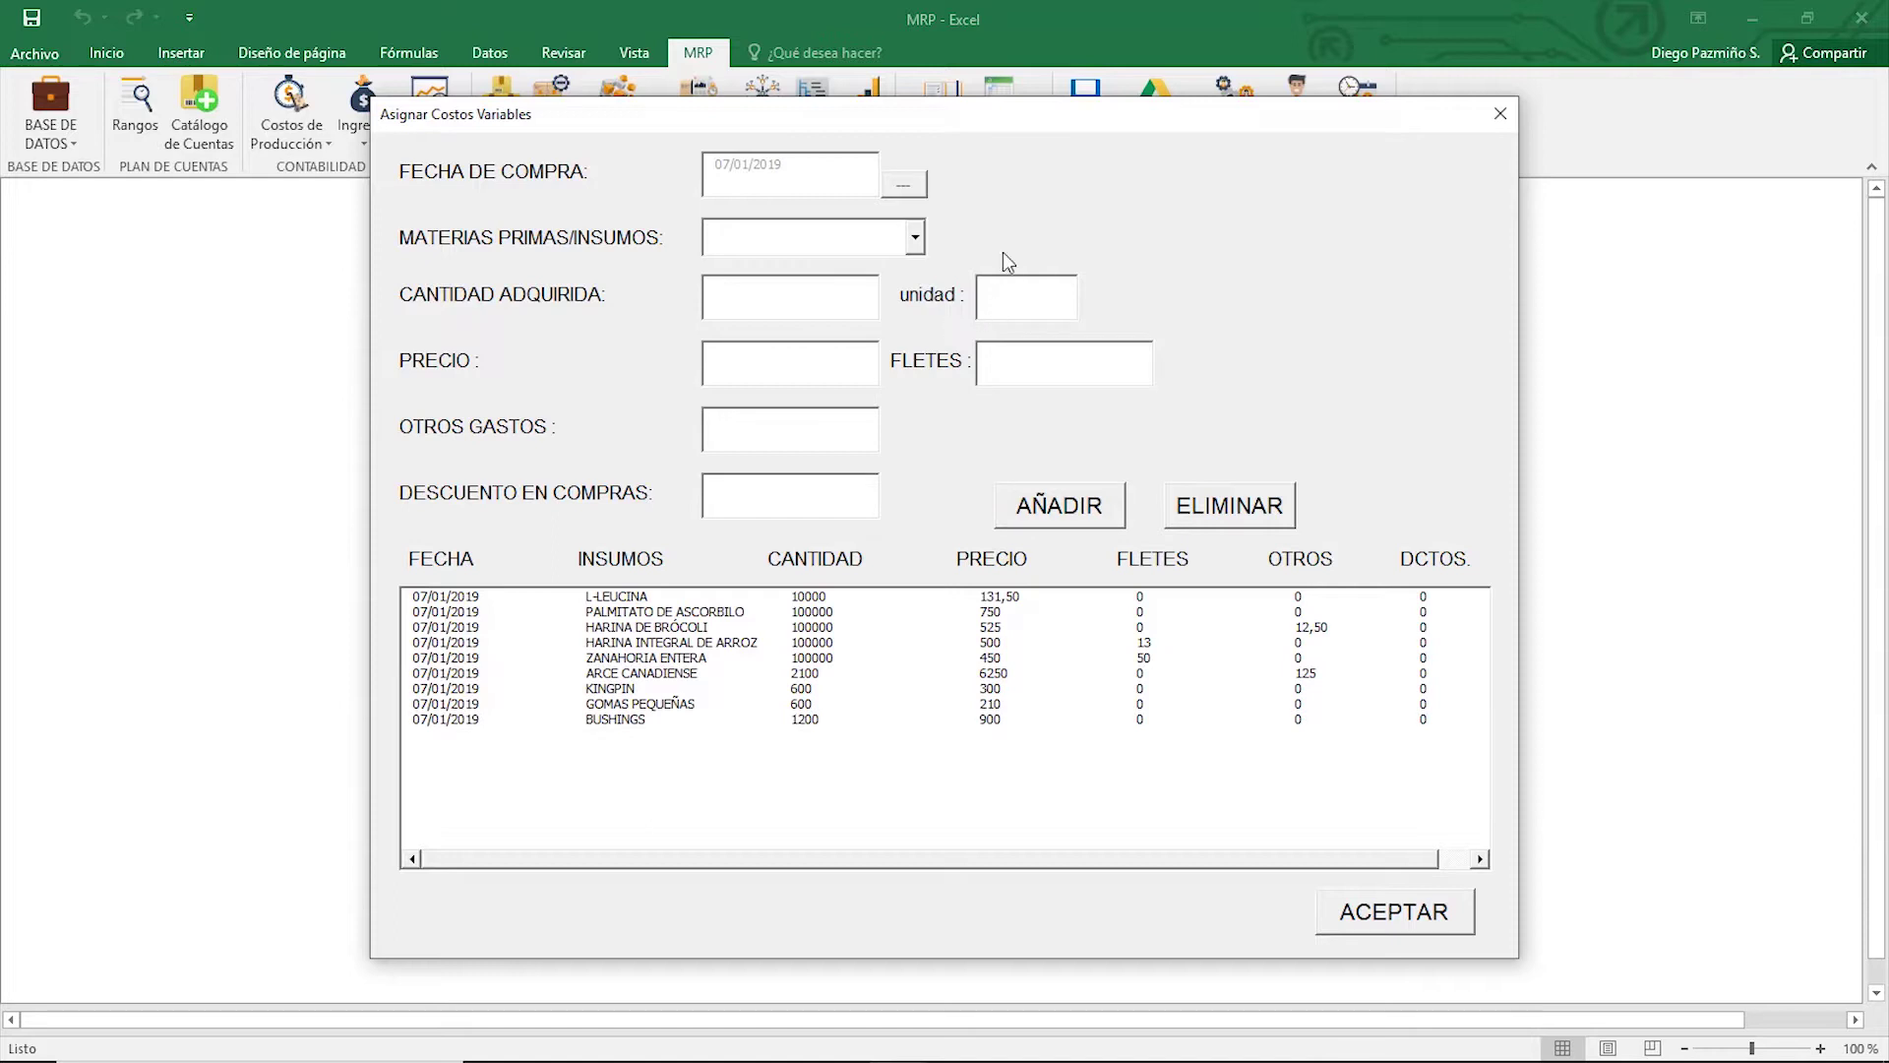
Step: Add a RODAMIENTOS purchase with quantity 4800, price 530, and freight, other expenses and discount of 0
{"action": "left_click", "coordinate": [915, 237]}
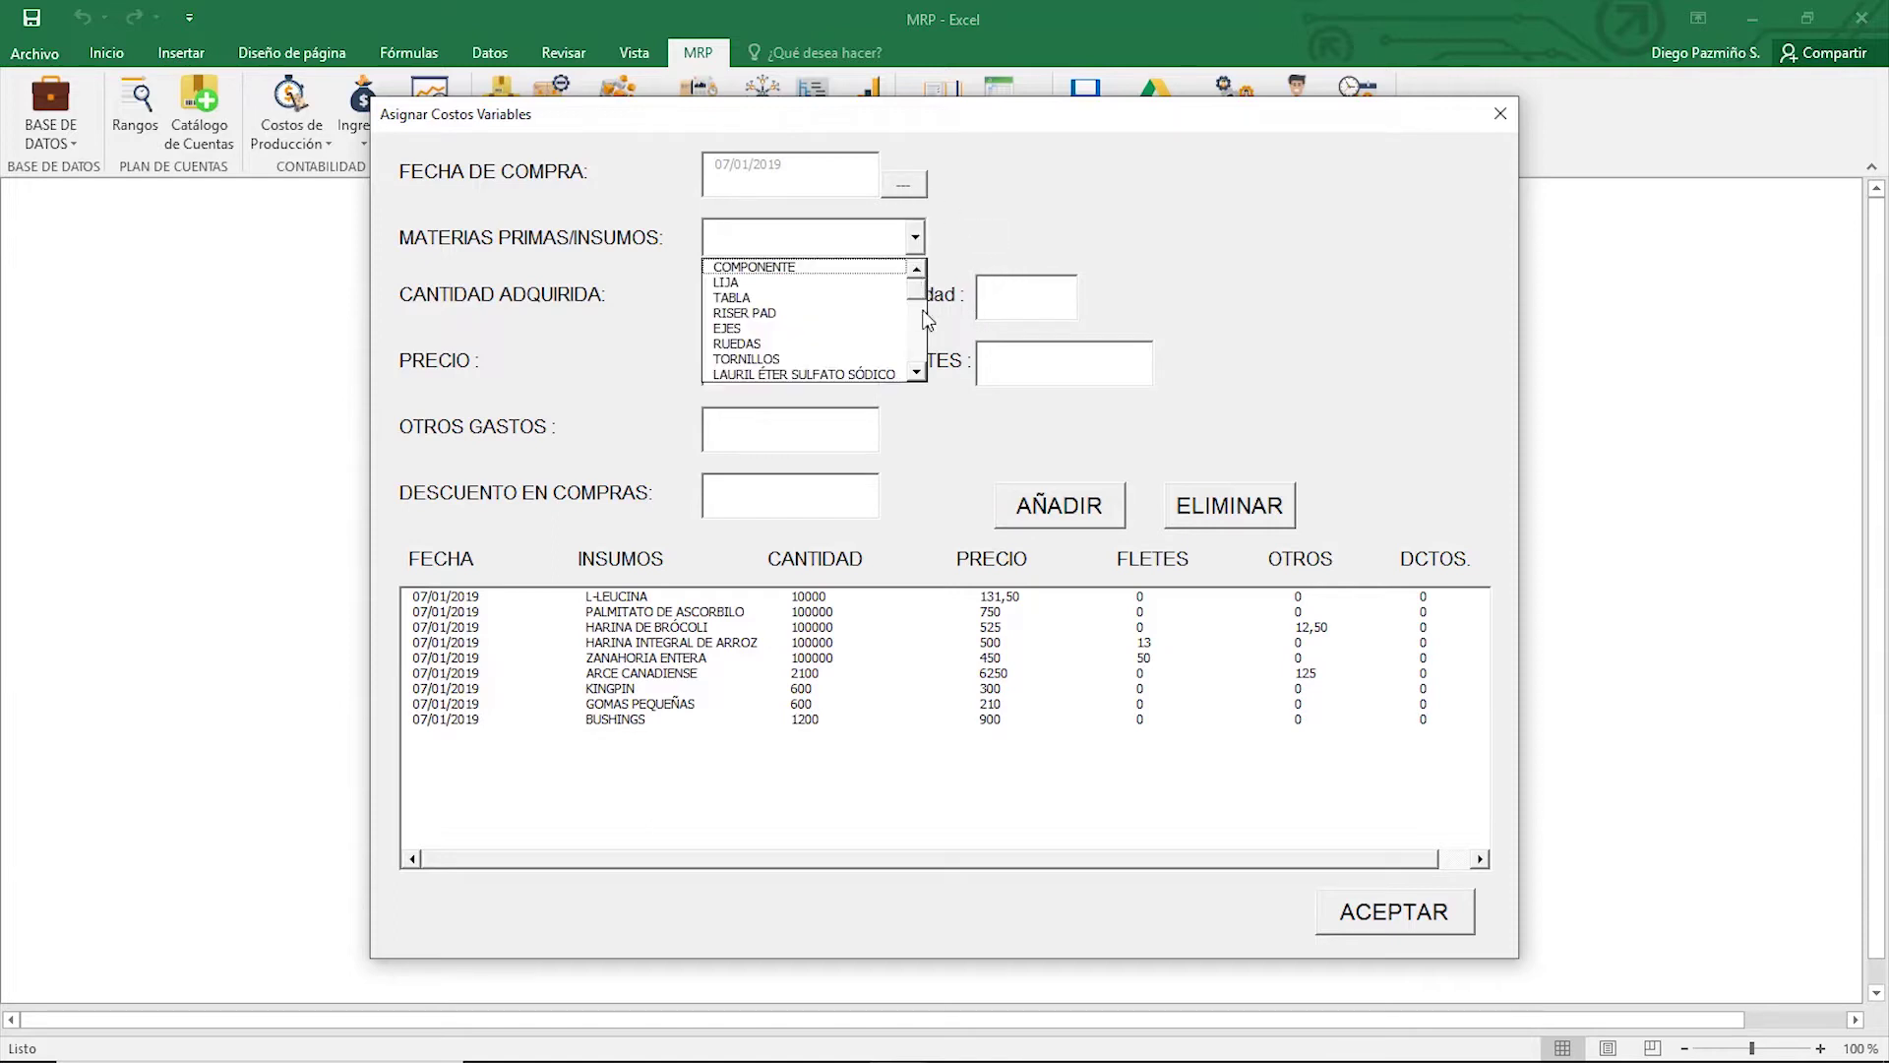
{"action": "scroll", "coordinate": [925, 317], "scroll_direction": "down", "scroll_amount": 3}
{"action": "left_click", "coordinate": [768, 358]}
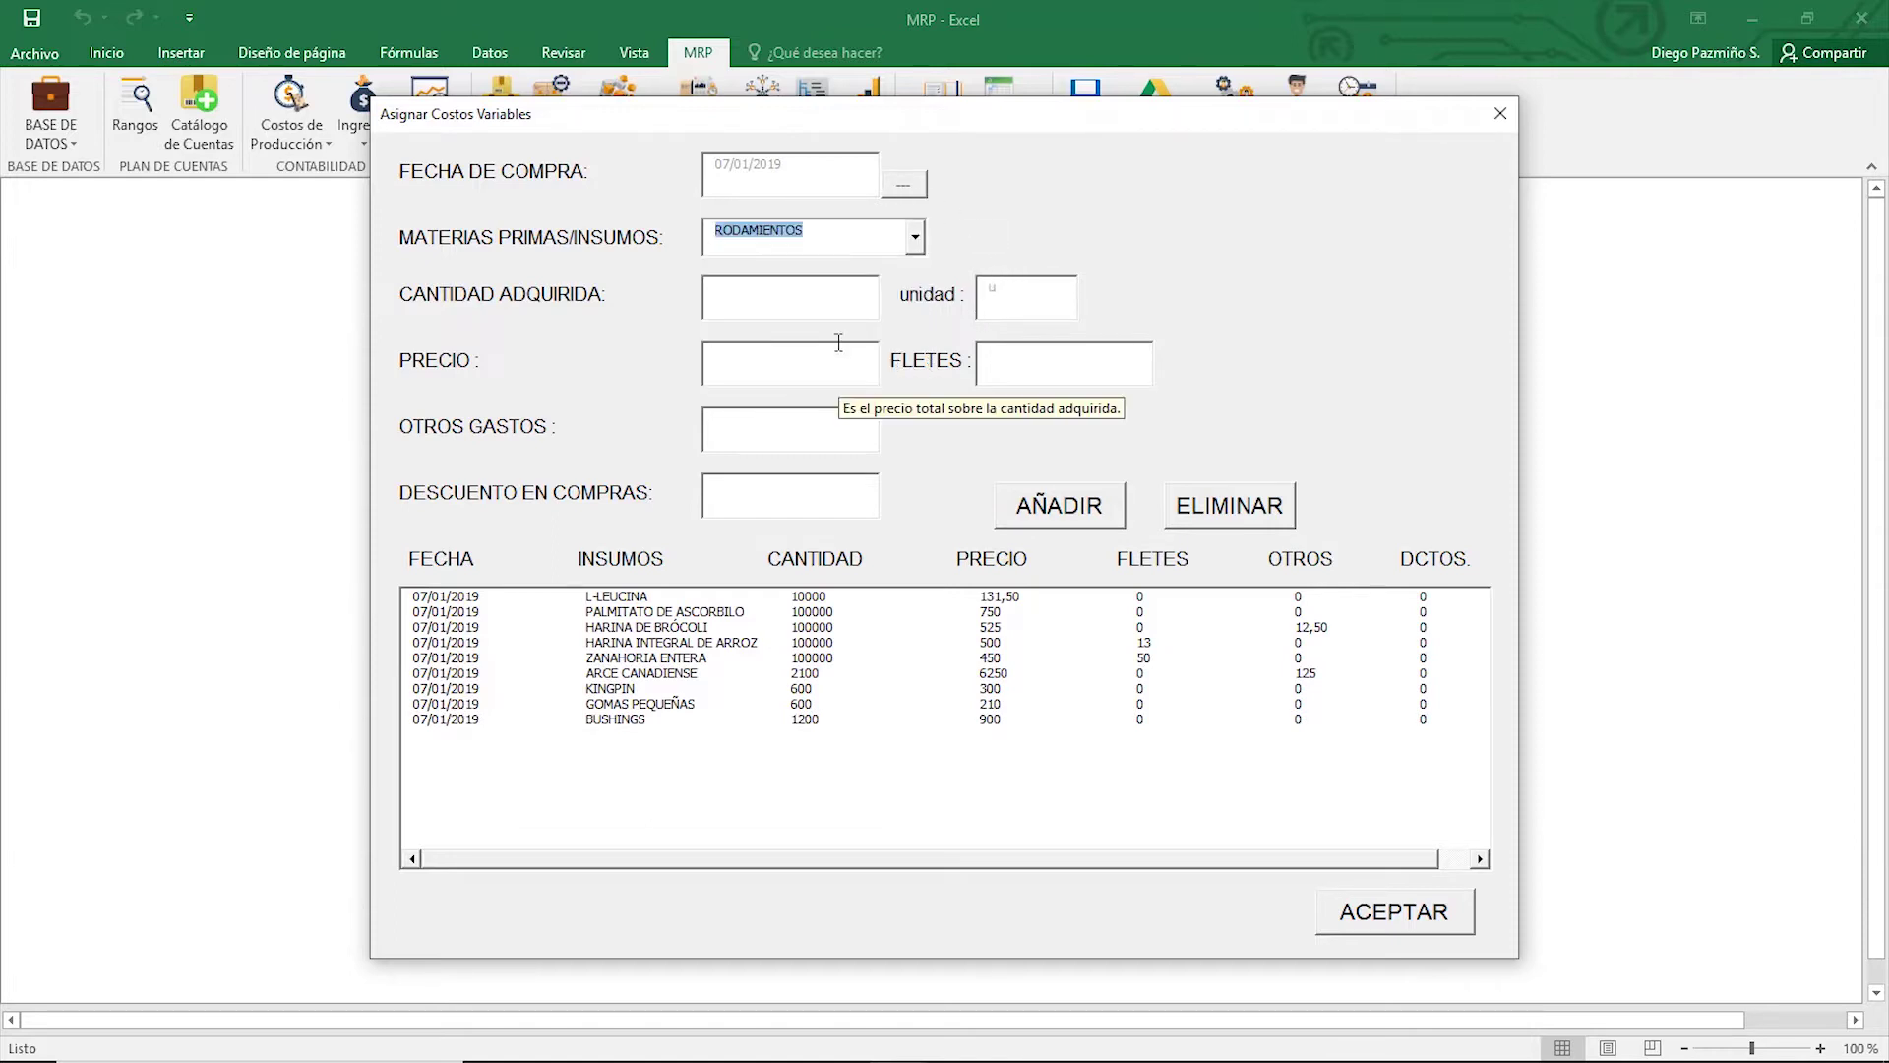
{"action": "left_click", "coordinate": [747, 297]}
{"action": "type", "text": "4"}
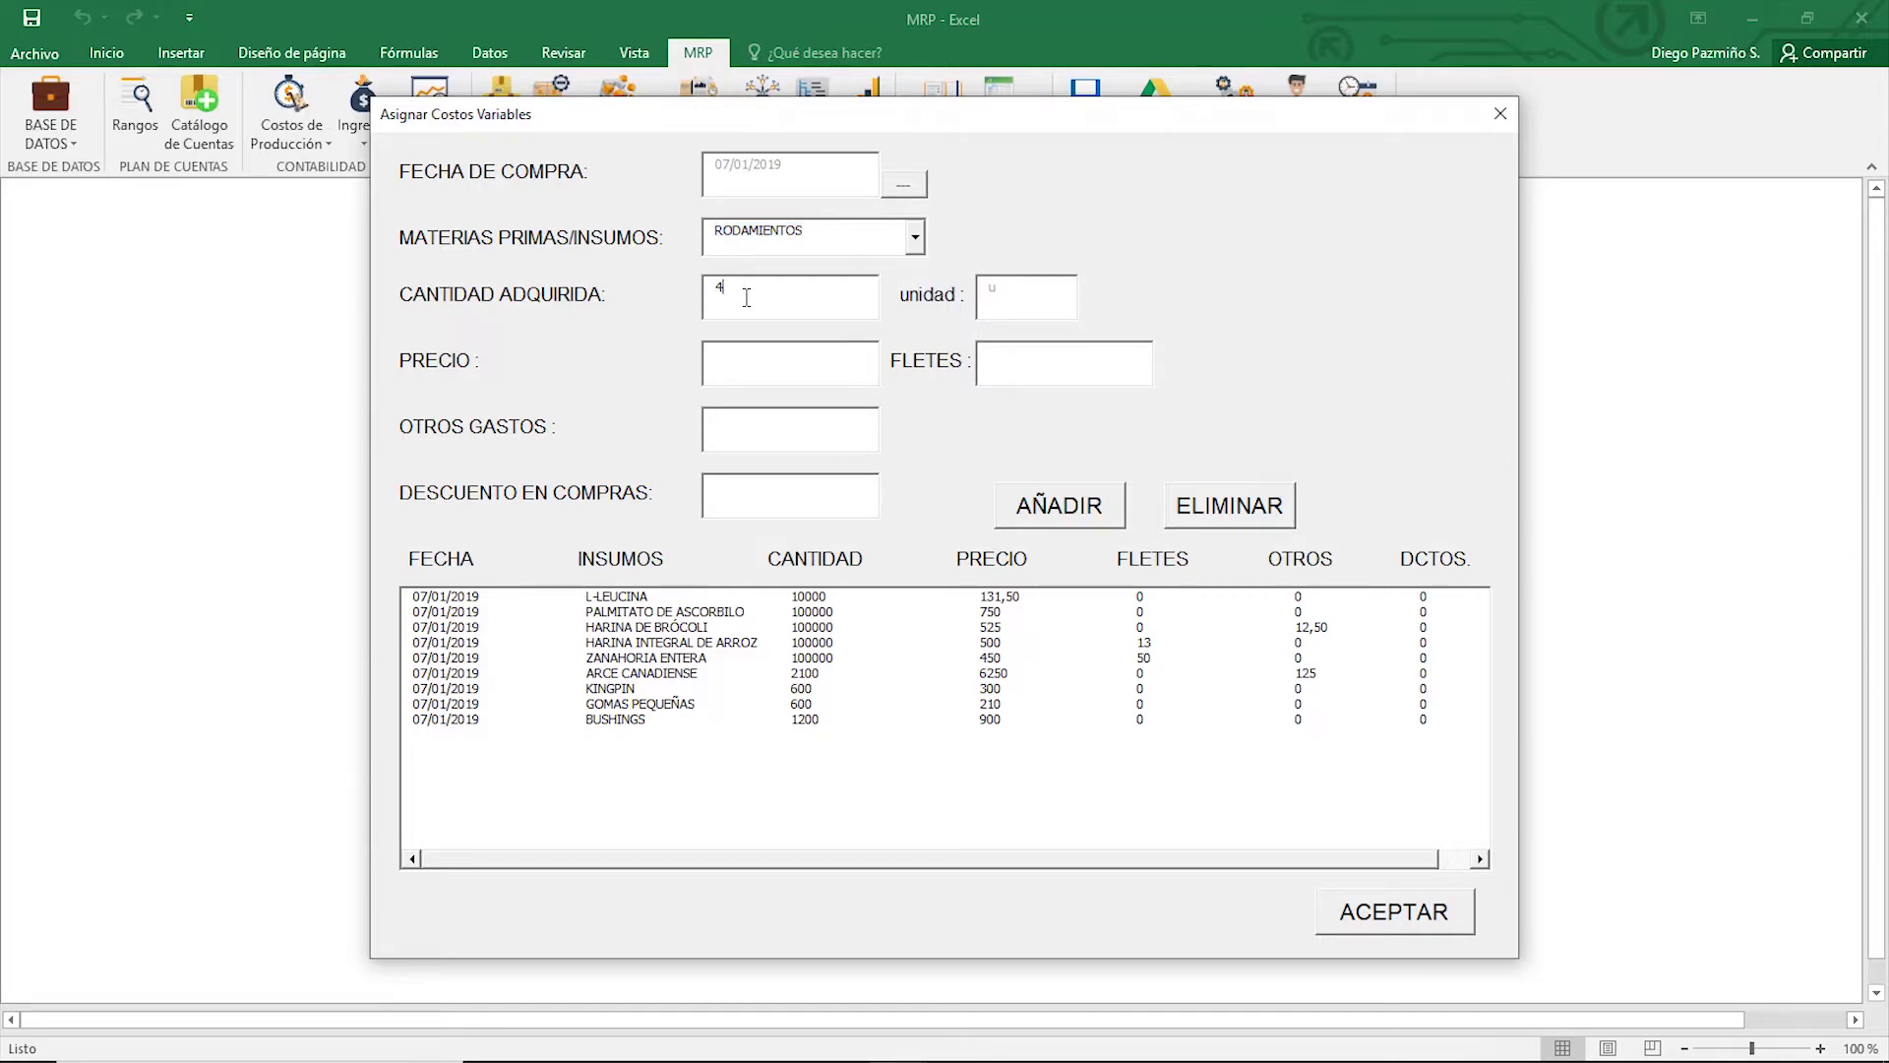
{"action": "type", "text": "800 "}
{"action": "type", "text": "530 "}
{"action": "type", "text": "0"}
{"action": "key", "text": "Return"}
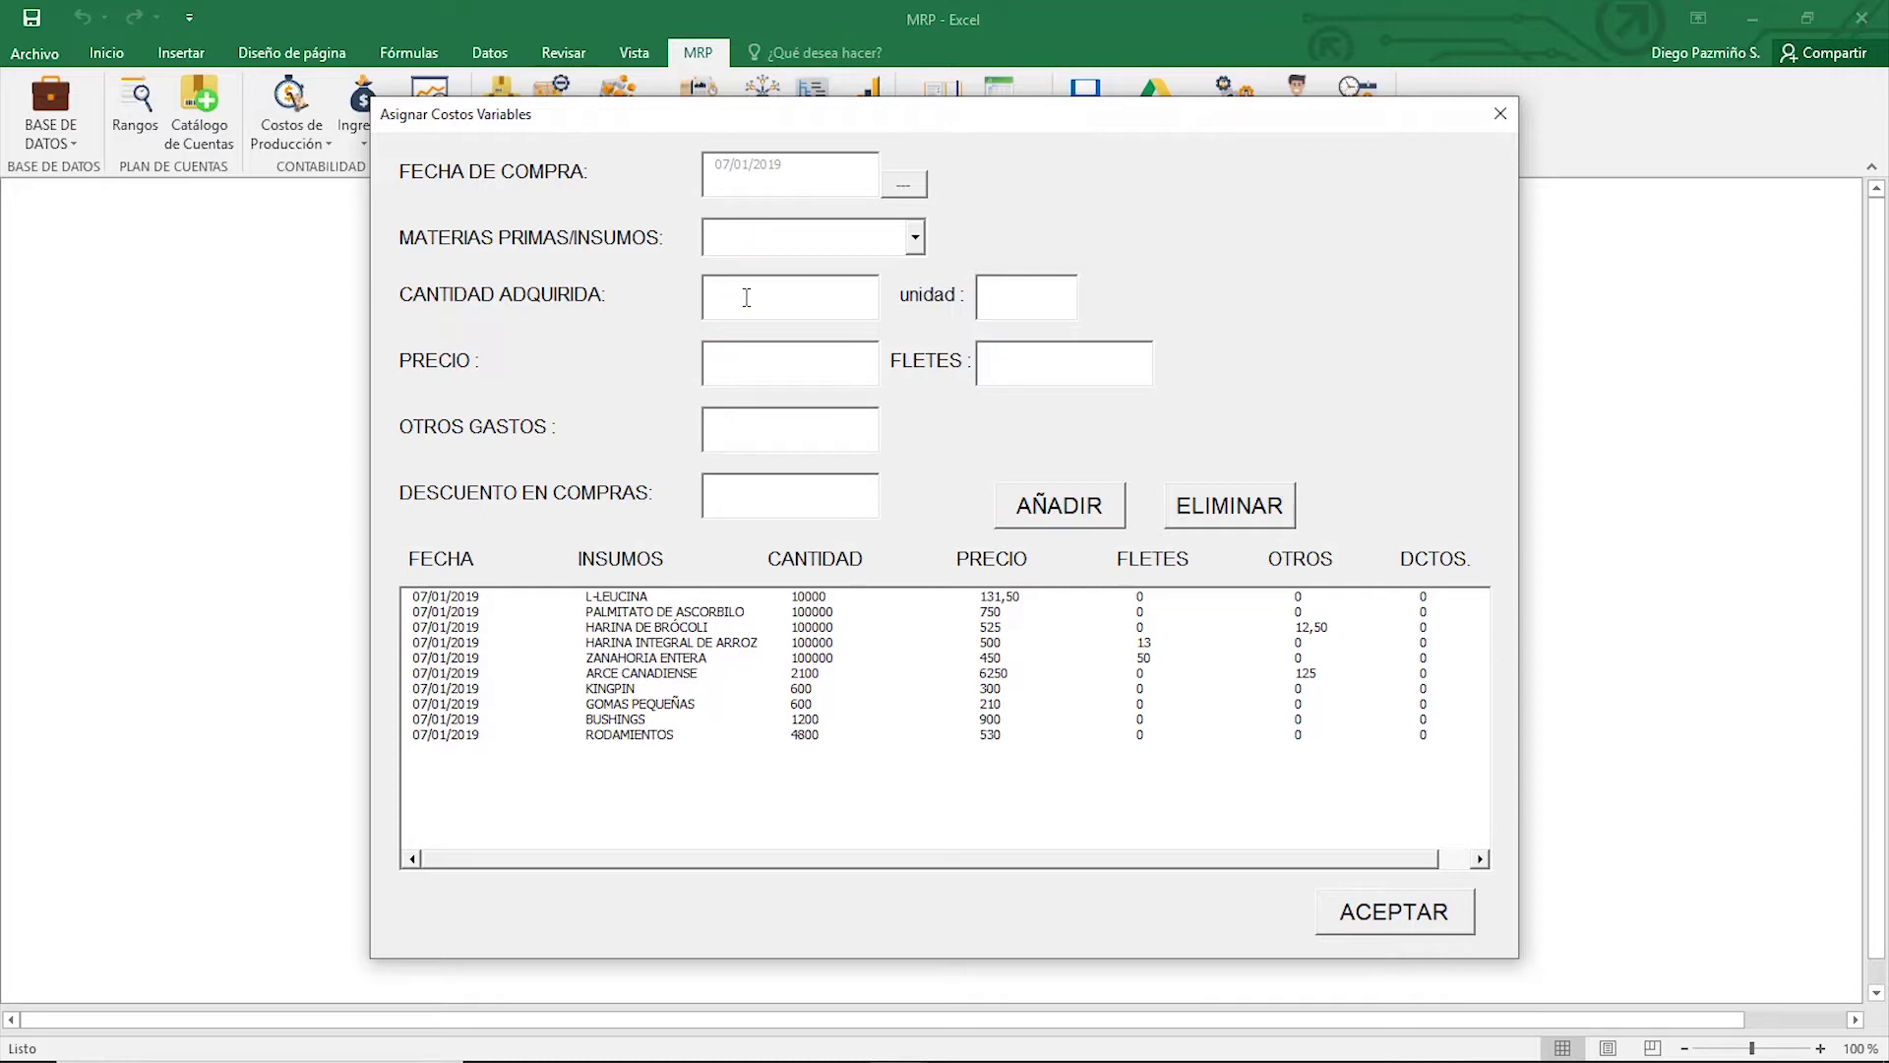
Step: Add a RESINA EPOXY purchase with quantity 10000, price 200, freight 0, other expenses 75,45 and discount 0
{"action": "left_click", "coordinate": [915, 238]}
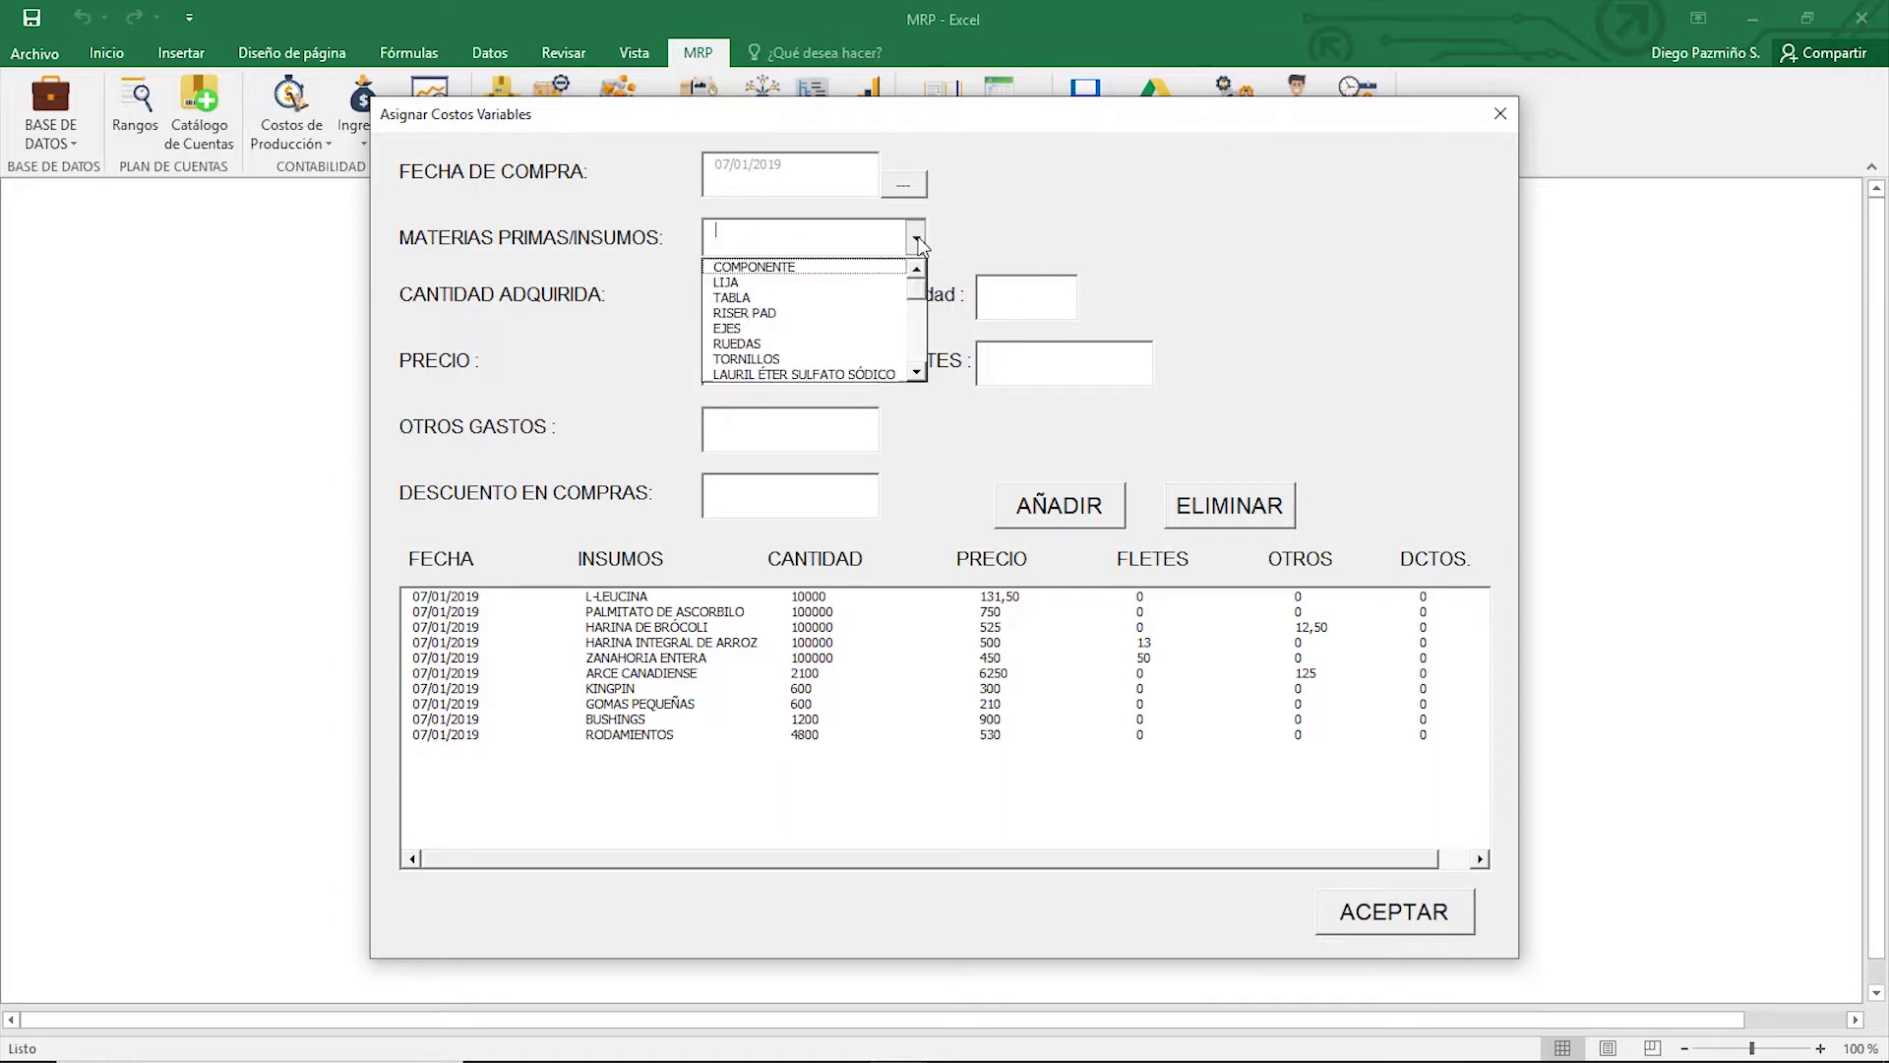
{"action": "left_click", "coordinate": [919, 372]}
{"action": "left_click", "coordinate": [866, 374]}
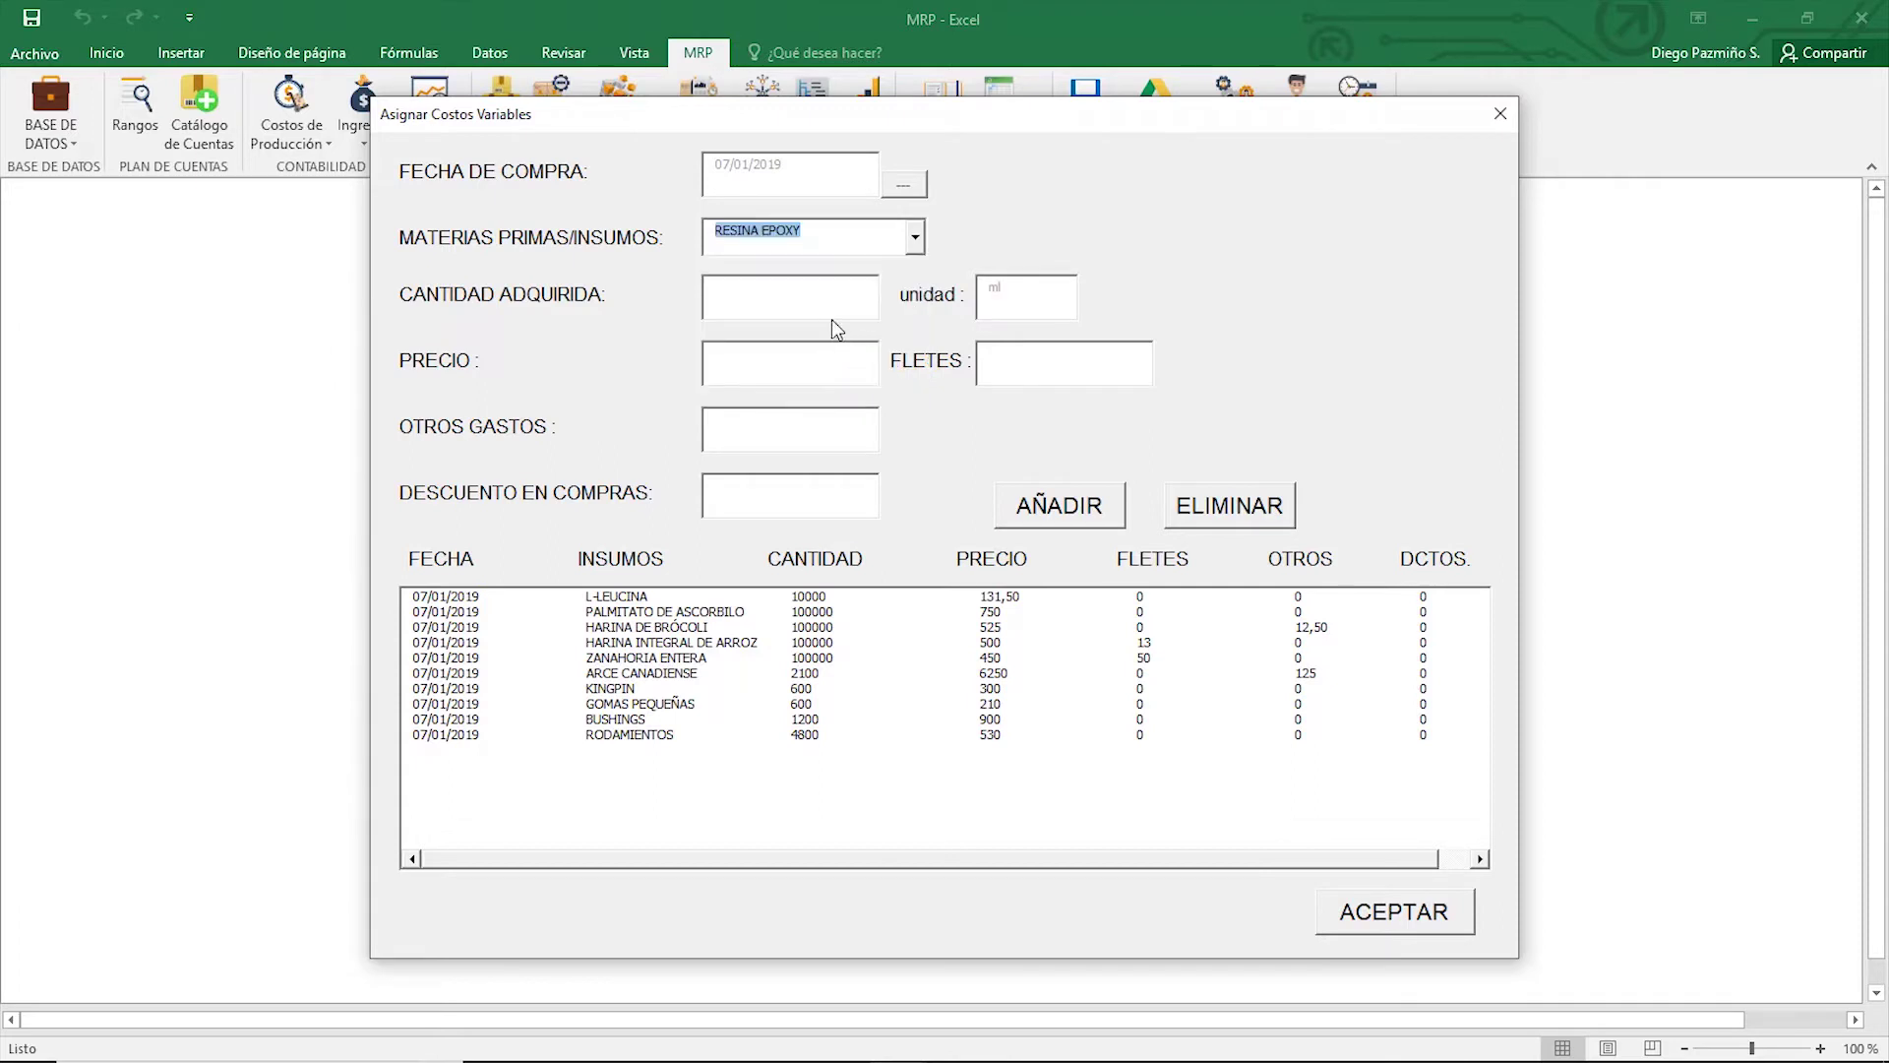
{"action": "left_click", "coordinate": [809, 302]}
{"action": "type", "text": "10000"}
{"action": "key", "text": "Tab"}
{"action": "type", "text": "20"}
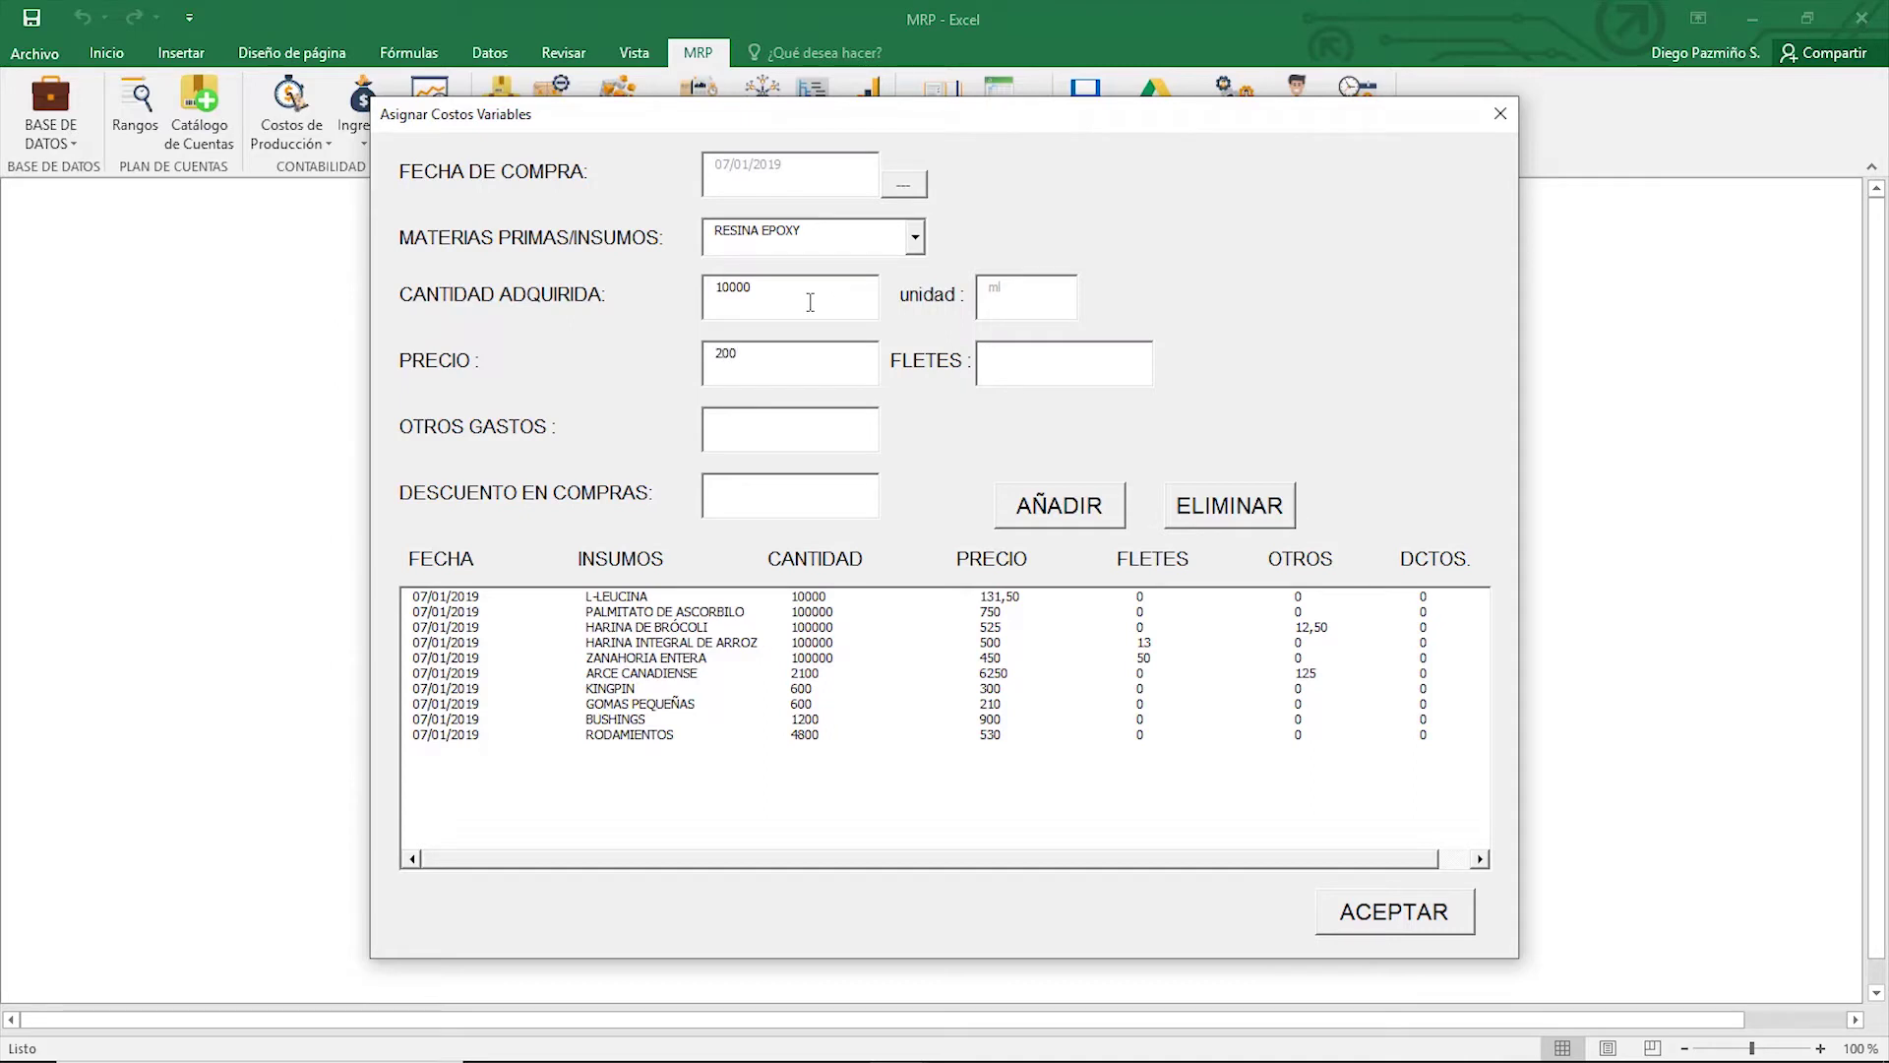
{"action": "type", "text": "75.45"}
{"action": "key", "text": "Return"}
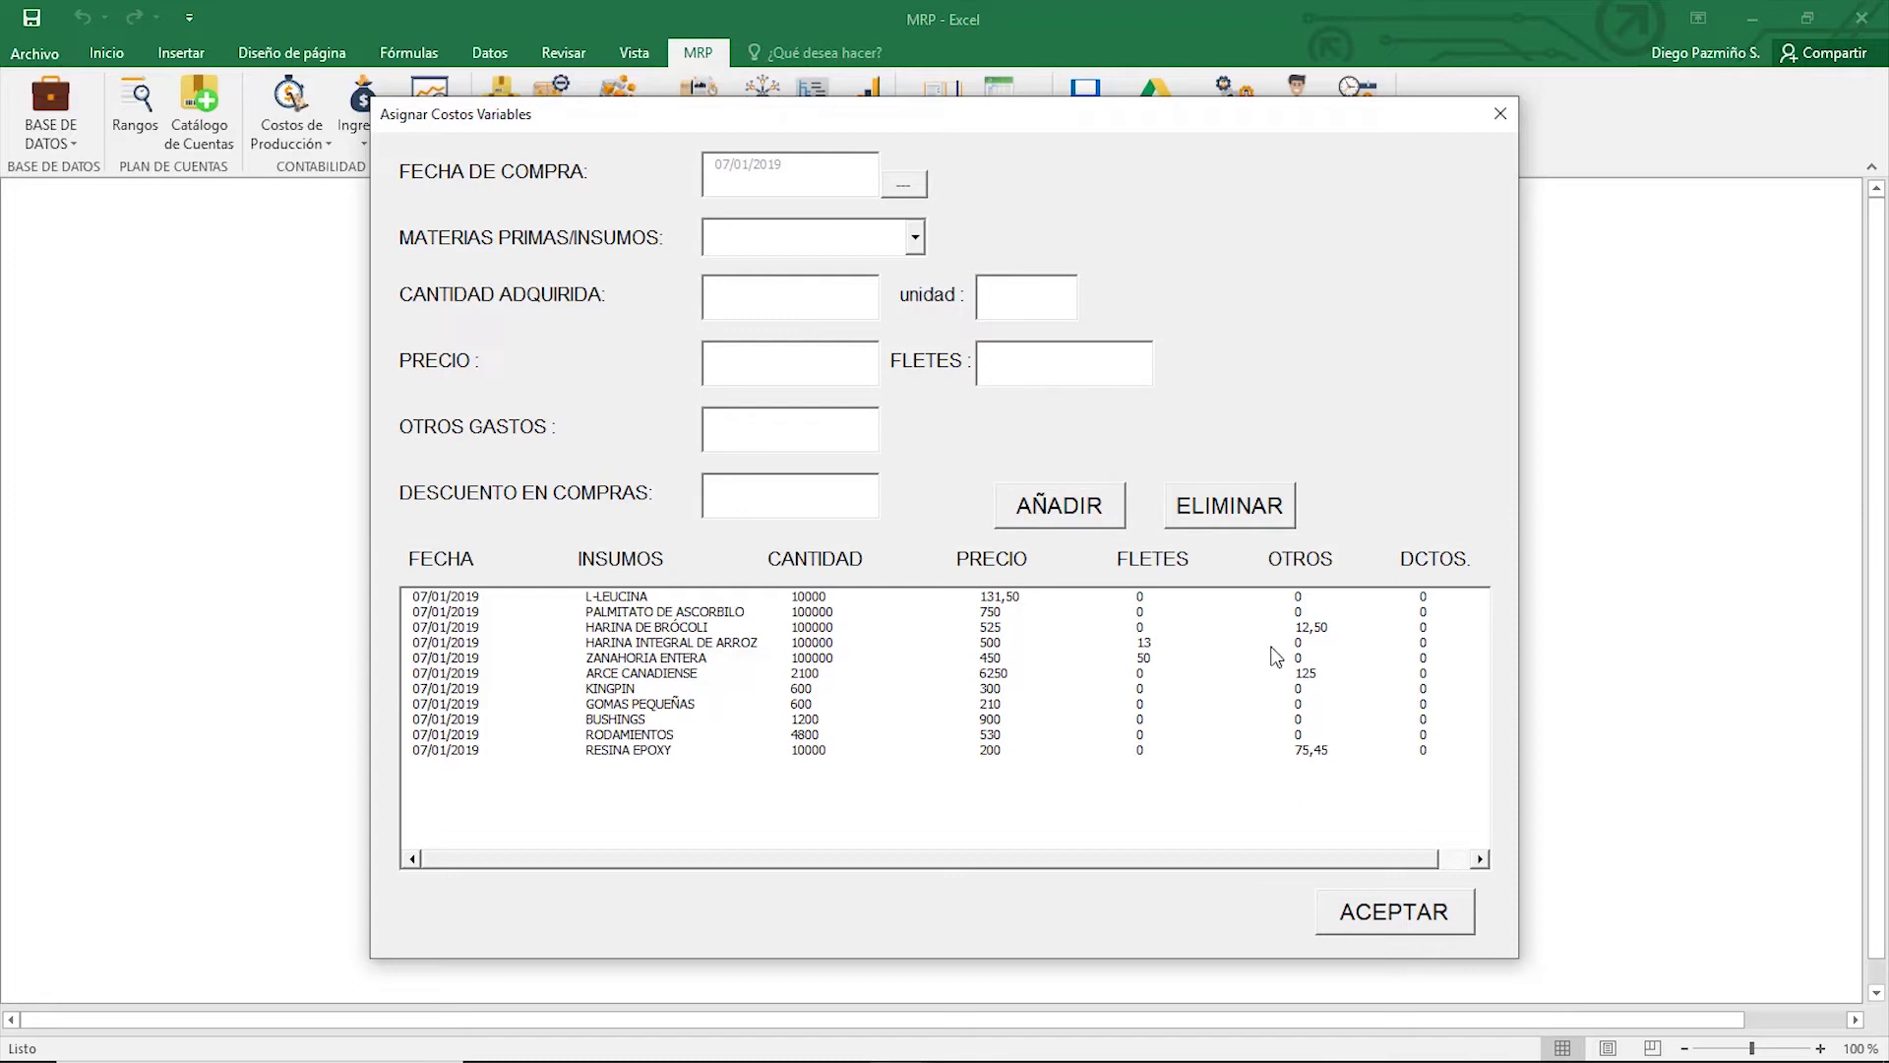
Step: Store the listed purchases in the variable costs database and close the variable cost form
{"action": "left_click", "coordinate": [1373, 917]}
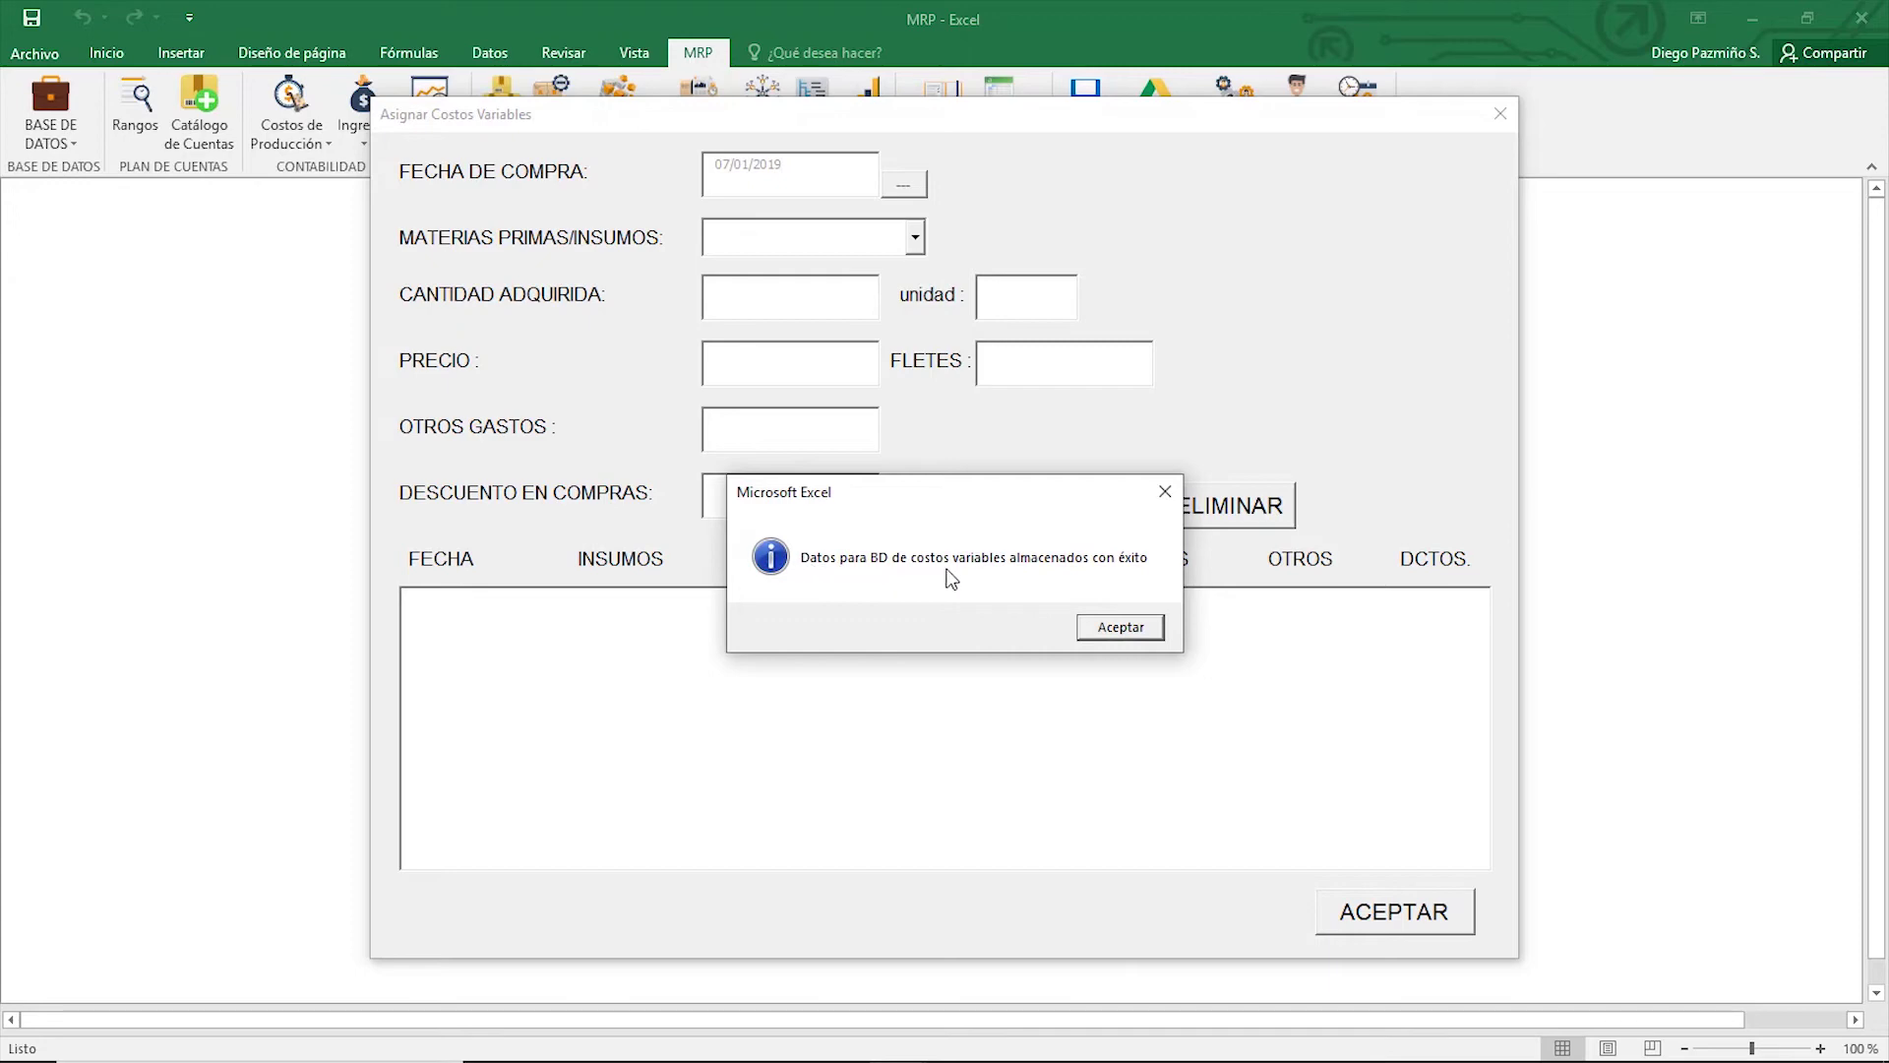
{"action": "left_click", "coordinate": [1121, 627]}
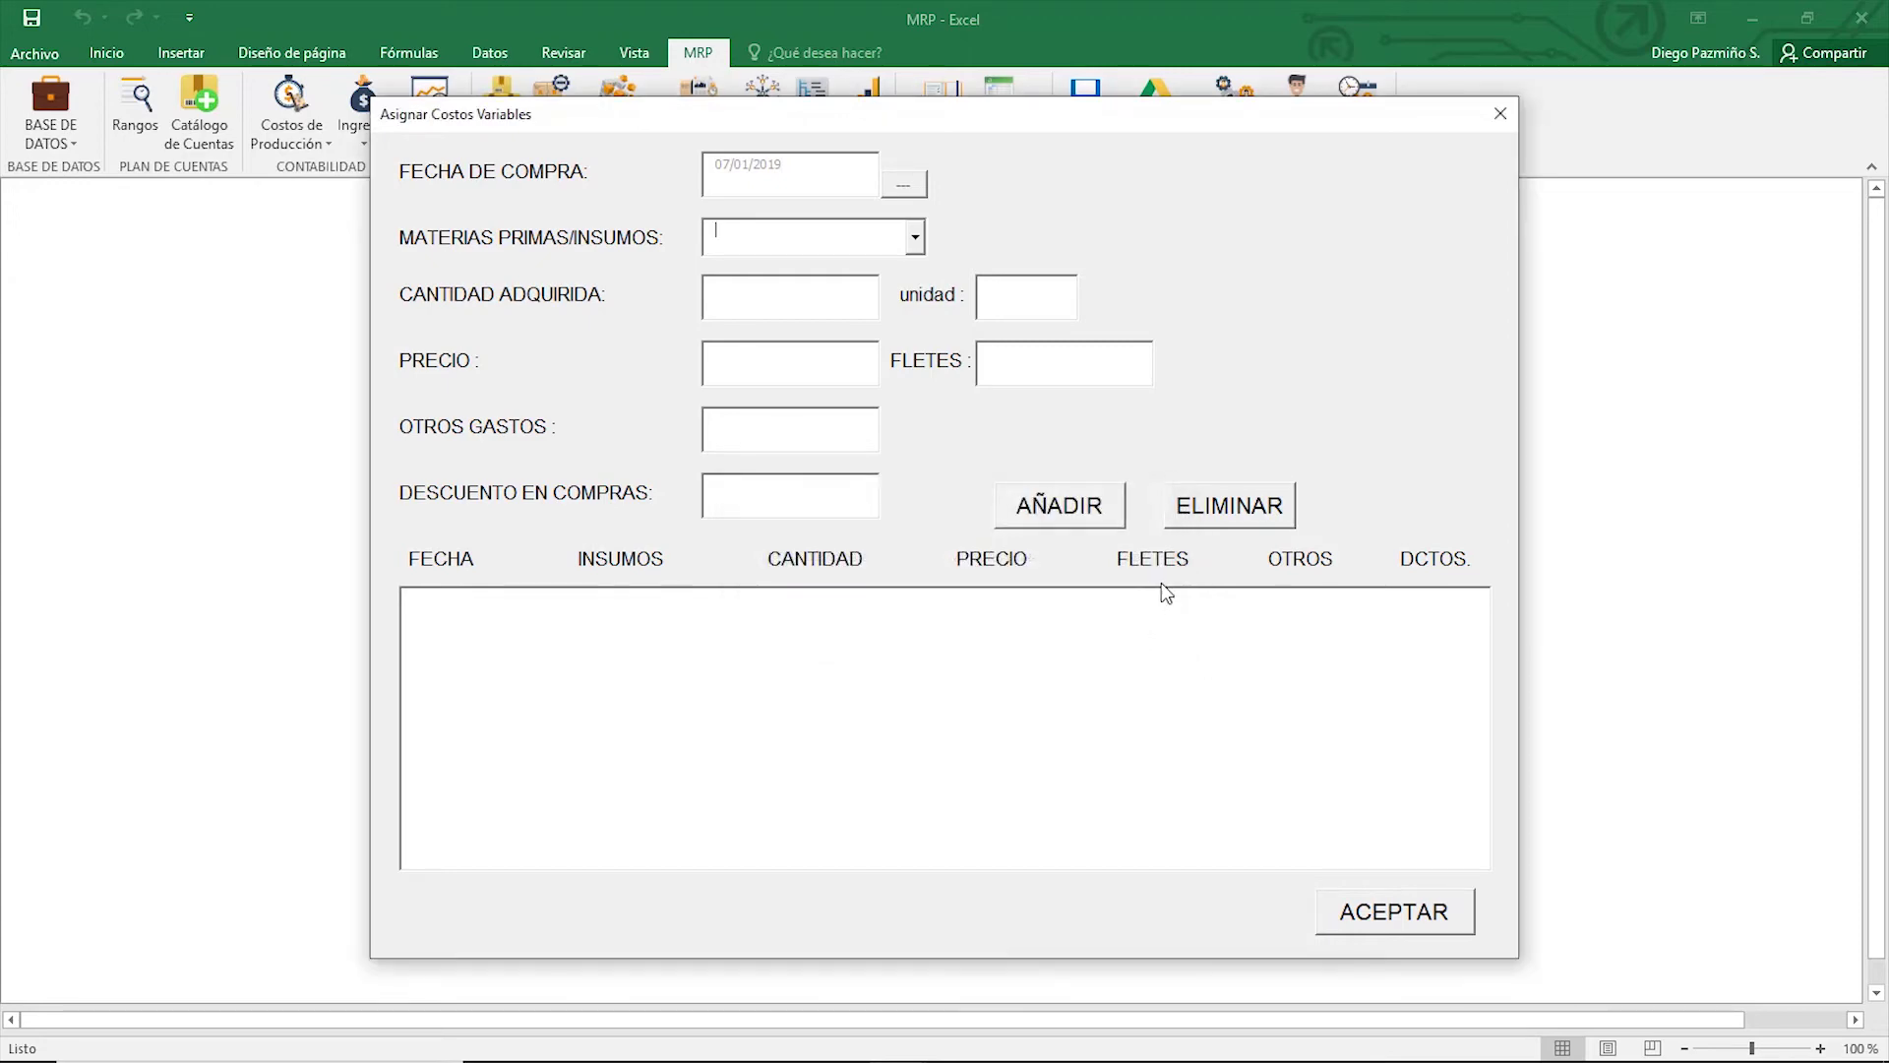
{"action": "left_click", "coordinate": [1495, 114]}
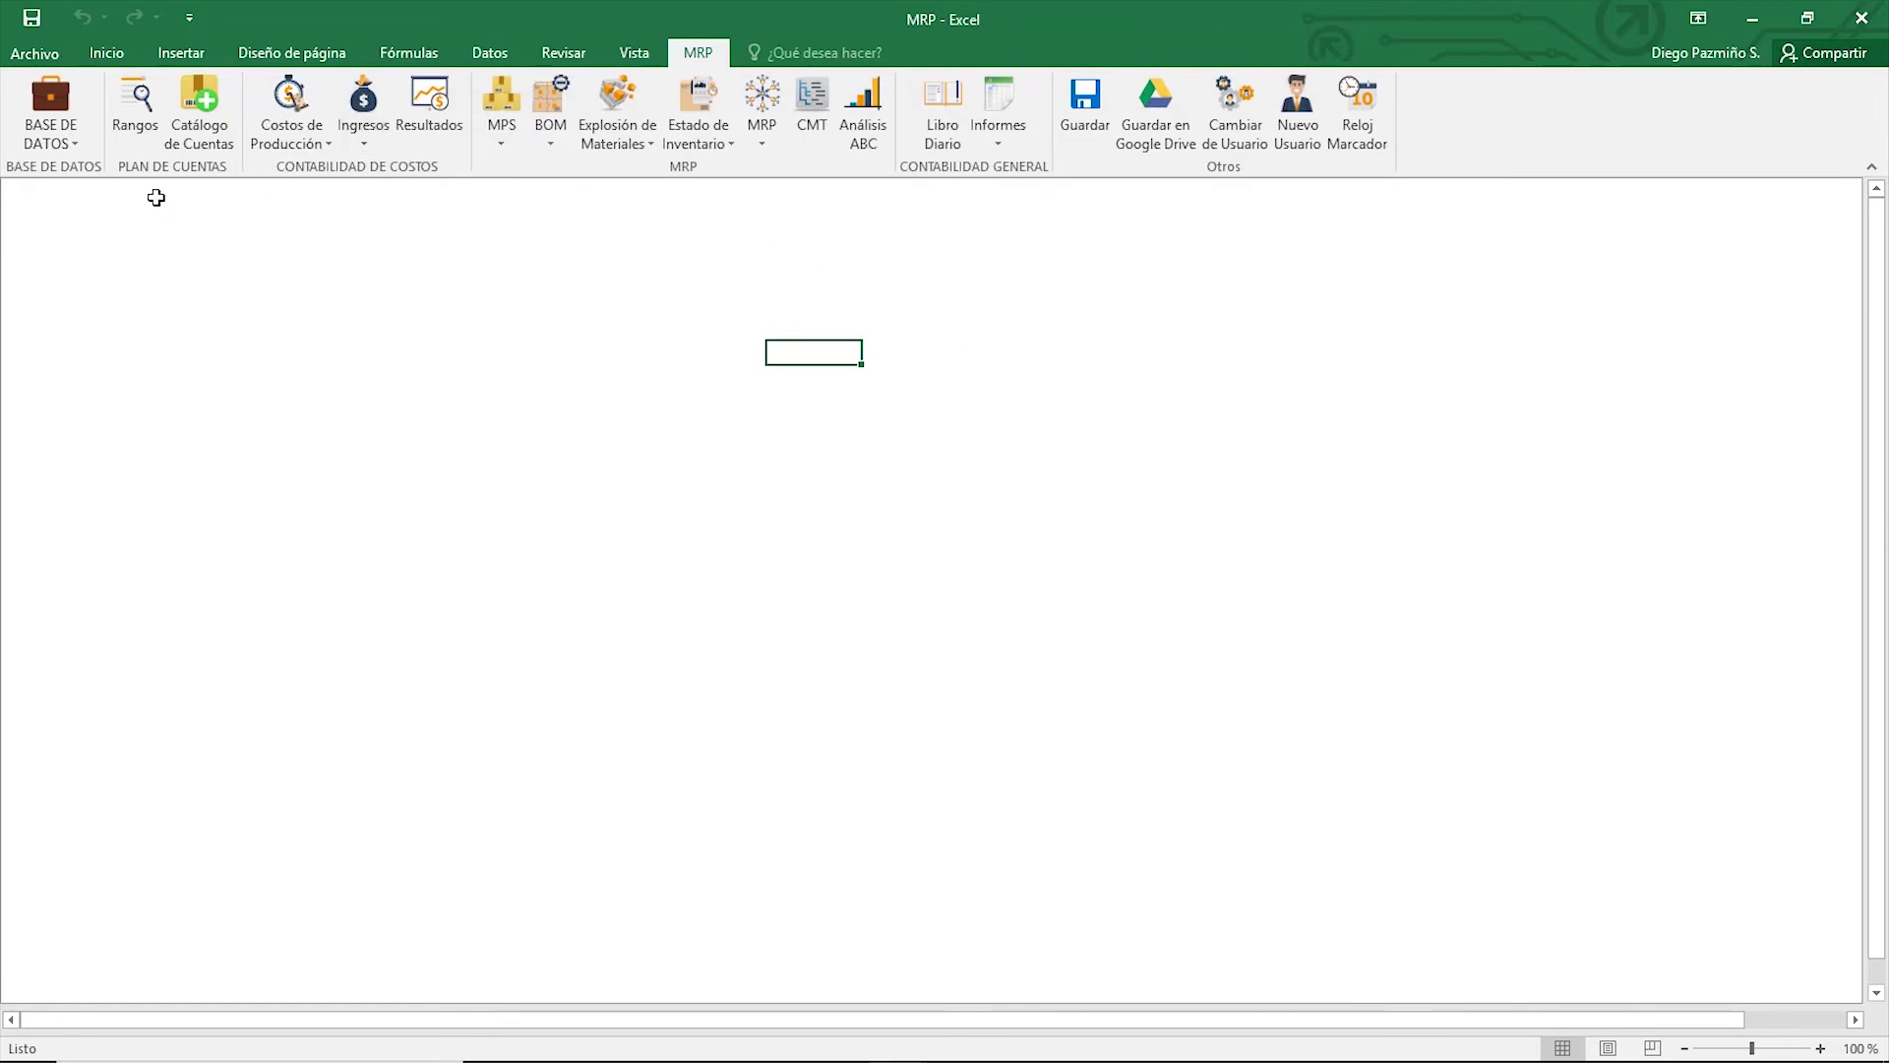
Step: Open the database view and check the stored purchases in the COSTOS VARIABLES table
{"action": "left_click", "coordinate": [51, 132]}
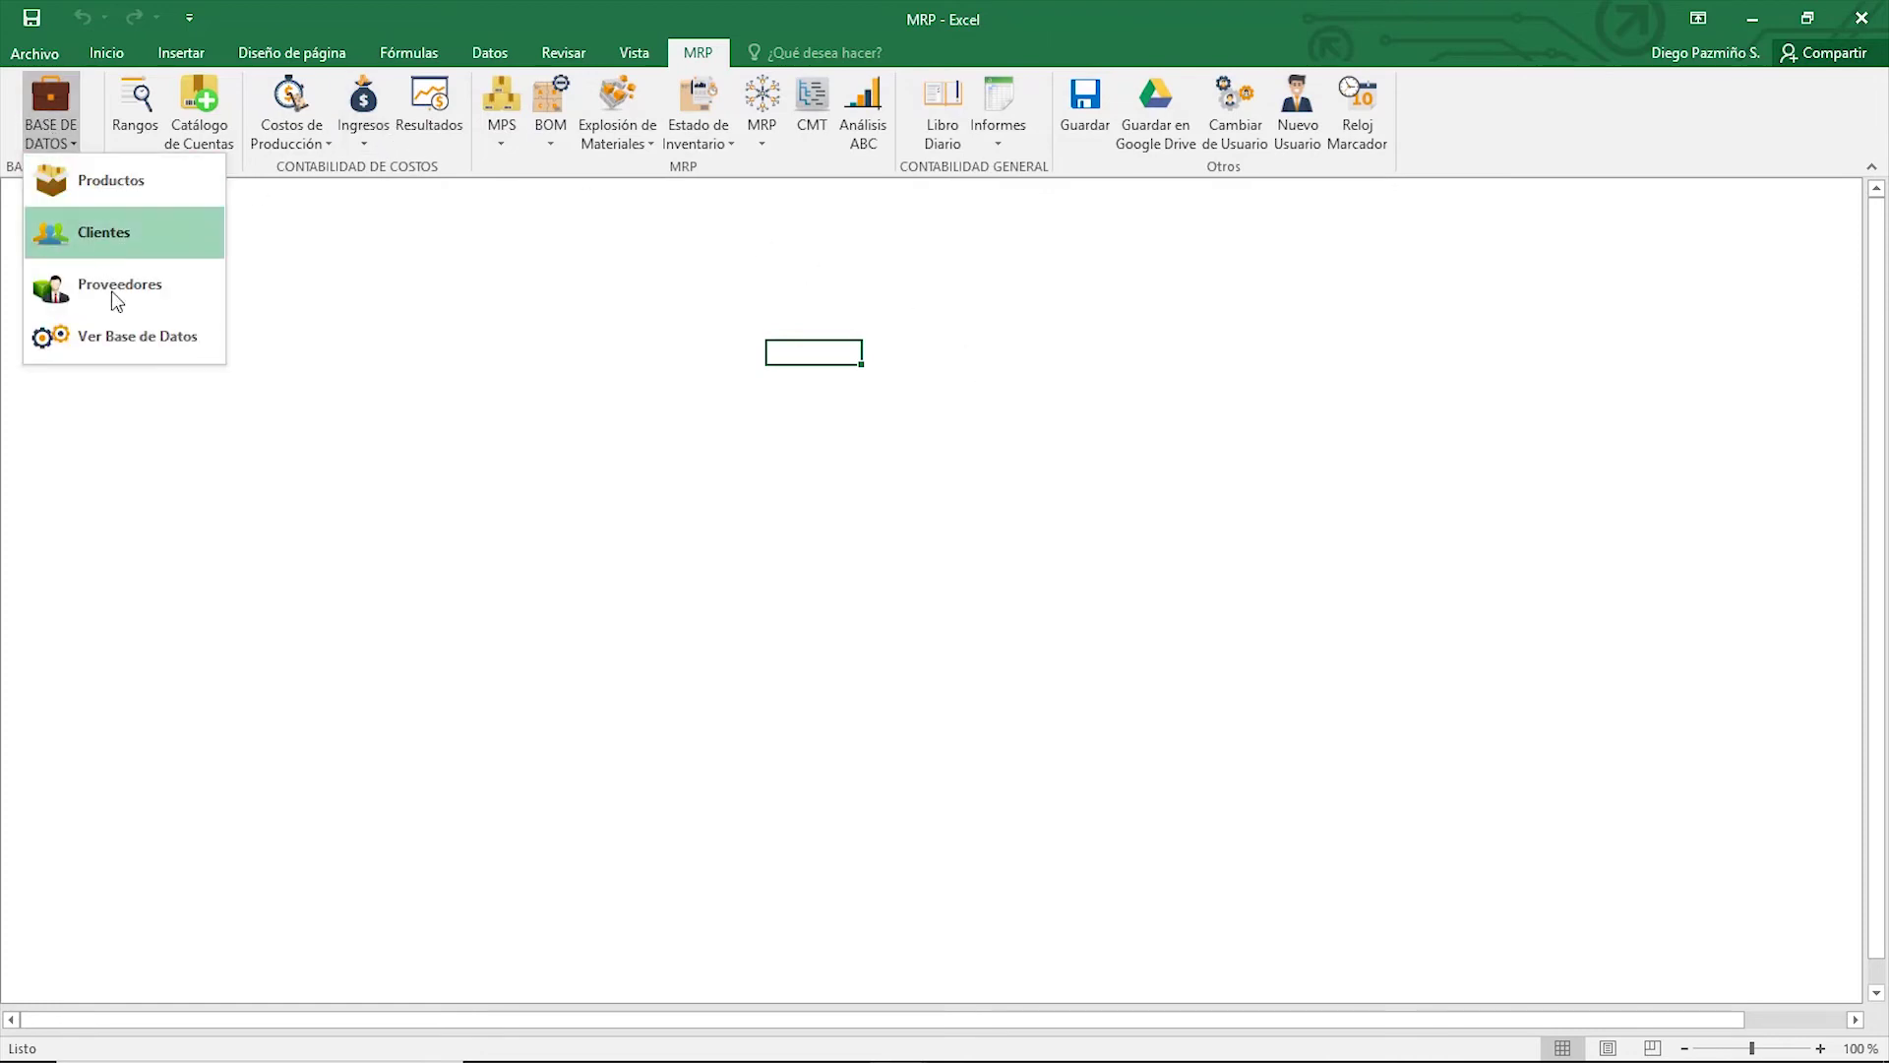
{"action": "left_click", "coordinate": [128, 346]}
{"action": "left_click_drag", "start_coordinate": [69, 1019], "coordinate": [1062, 1061]}
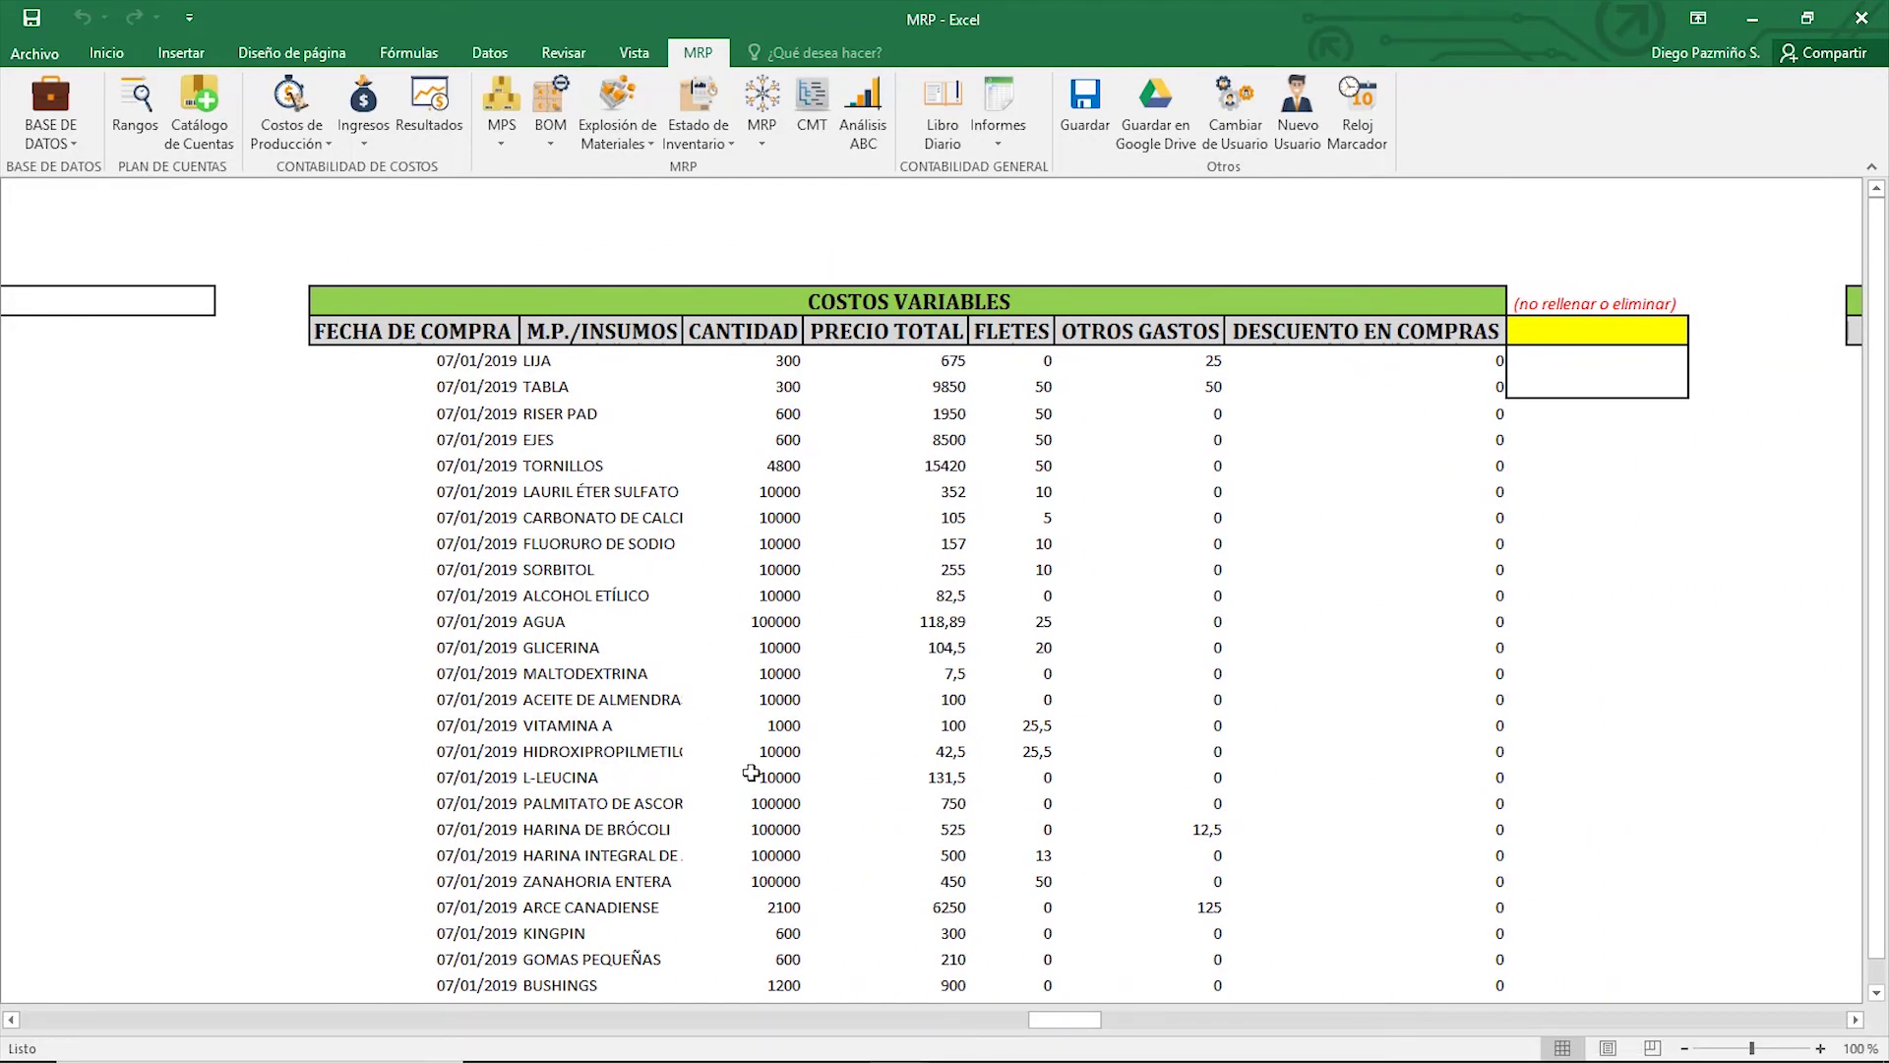
{"action": "scroll", "coordinate": [728, 590], "scroll_direction": "down", "scroll_amount": 2}
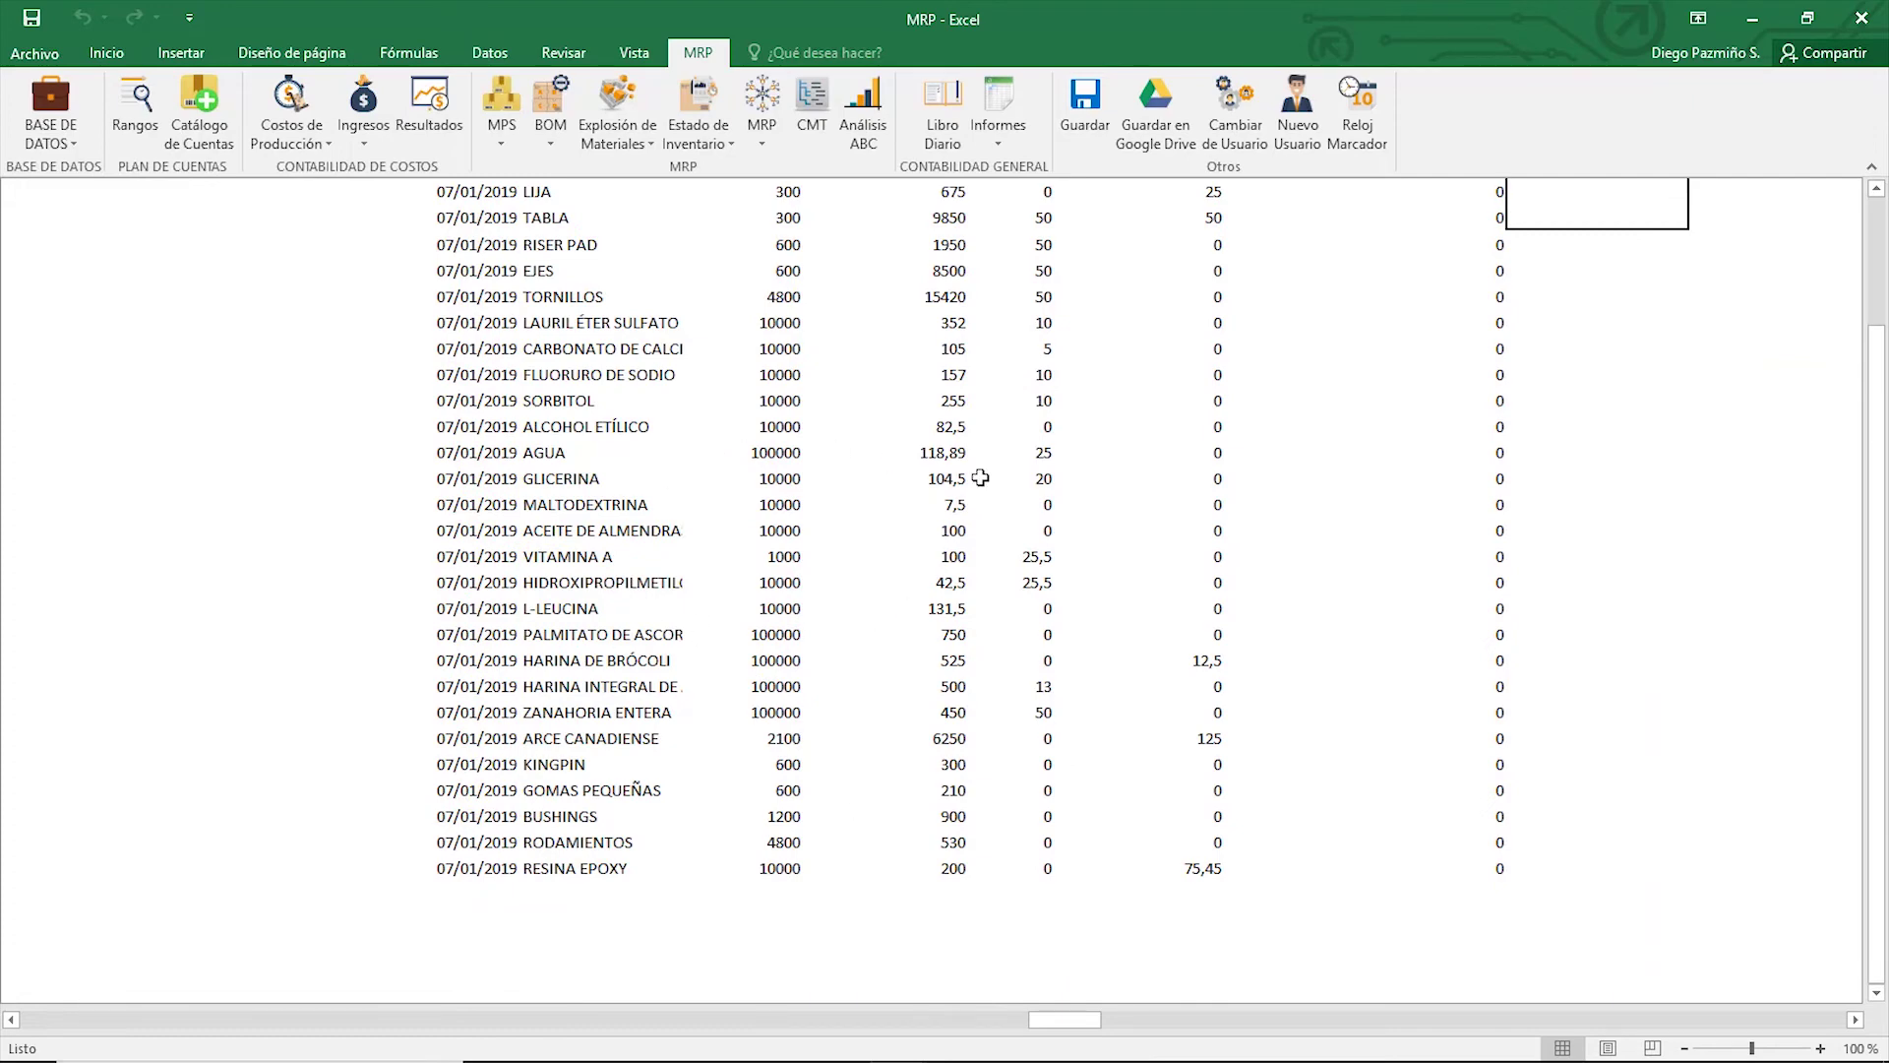
{"action": "scroll", "coordinate": [836, 503], "scroll_direction": "up", "scroll_amount": 2}
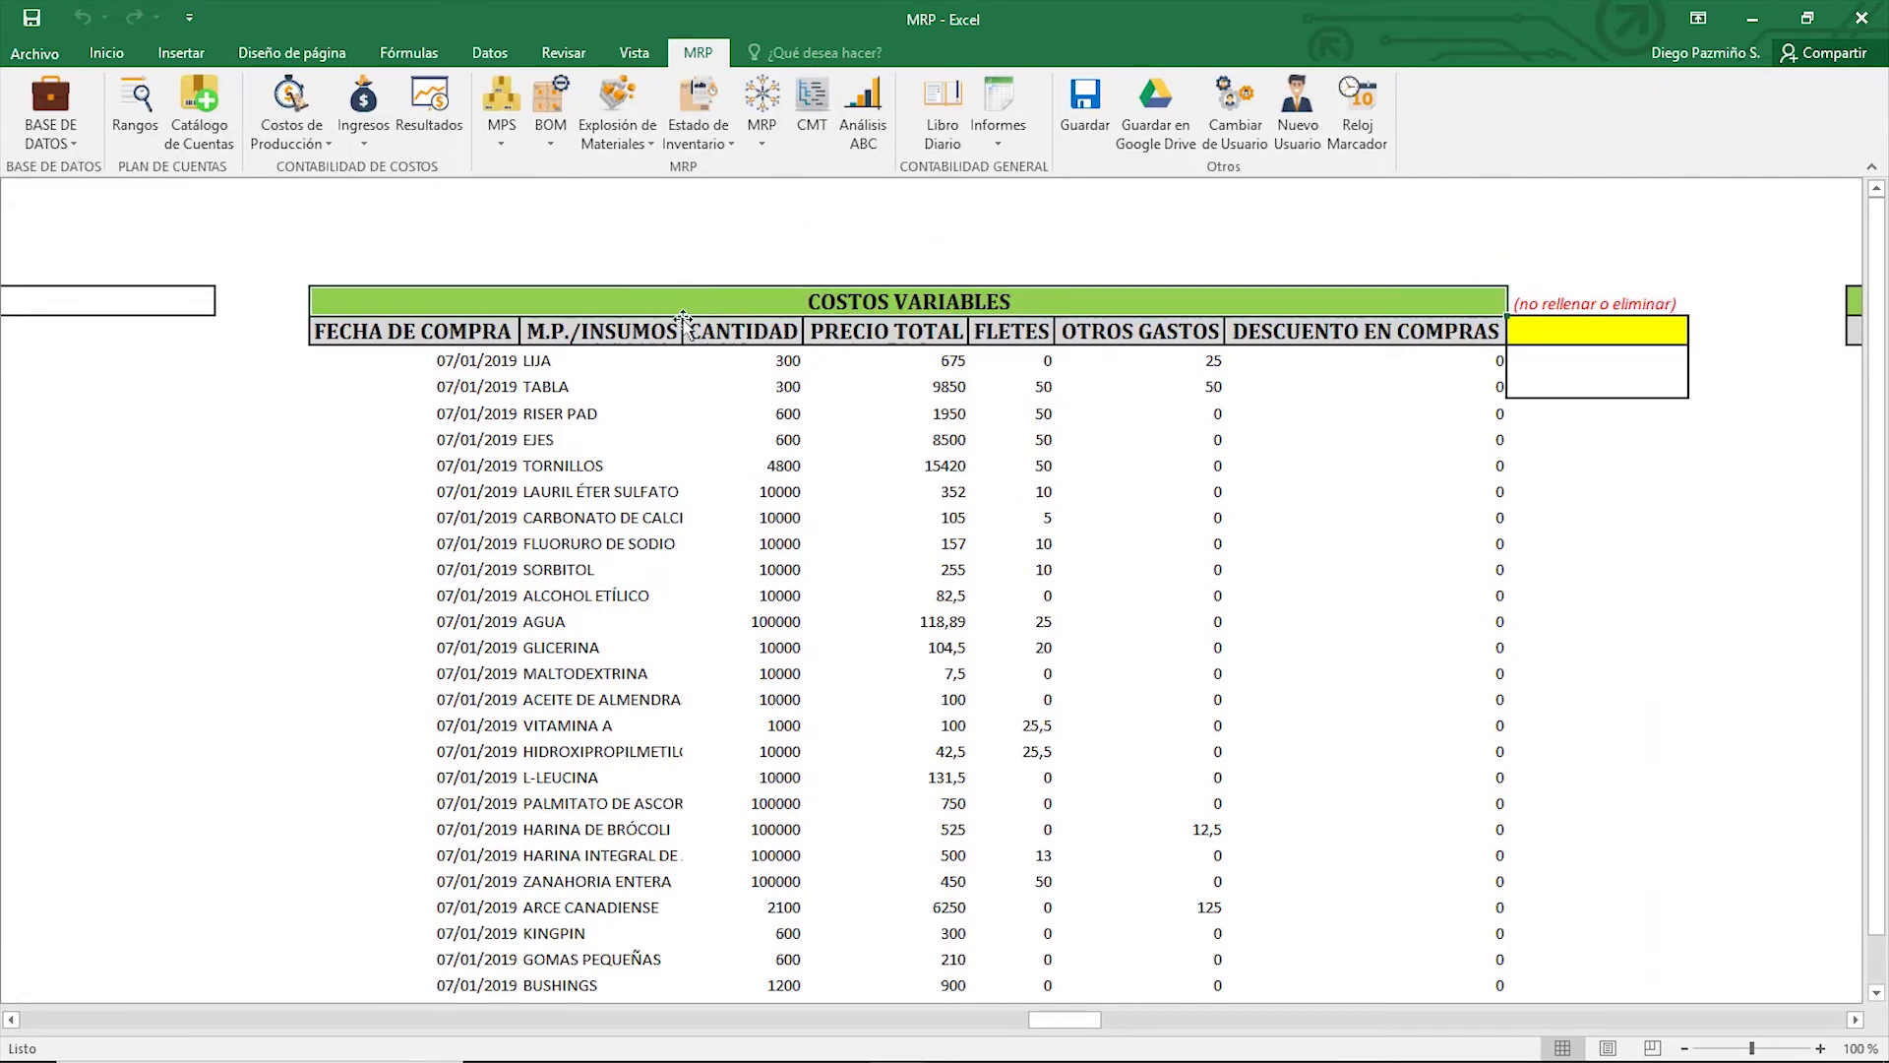
Step: Save the MRP workbook
{"action": "left_click", "coordinate": [1087, 108]}
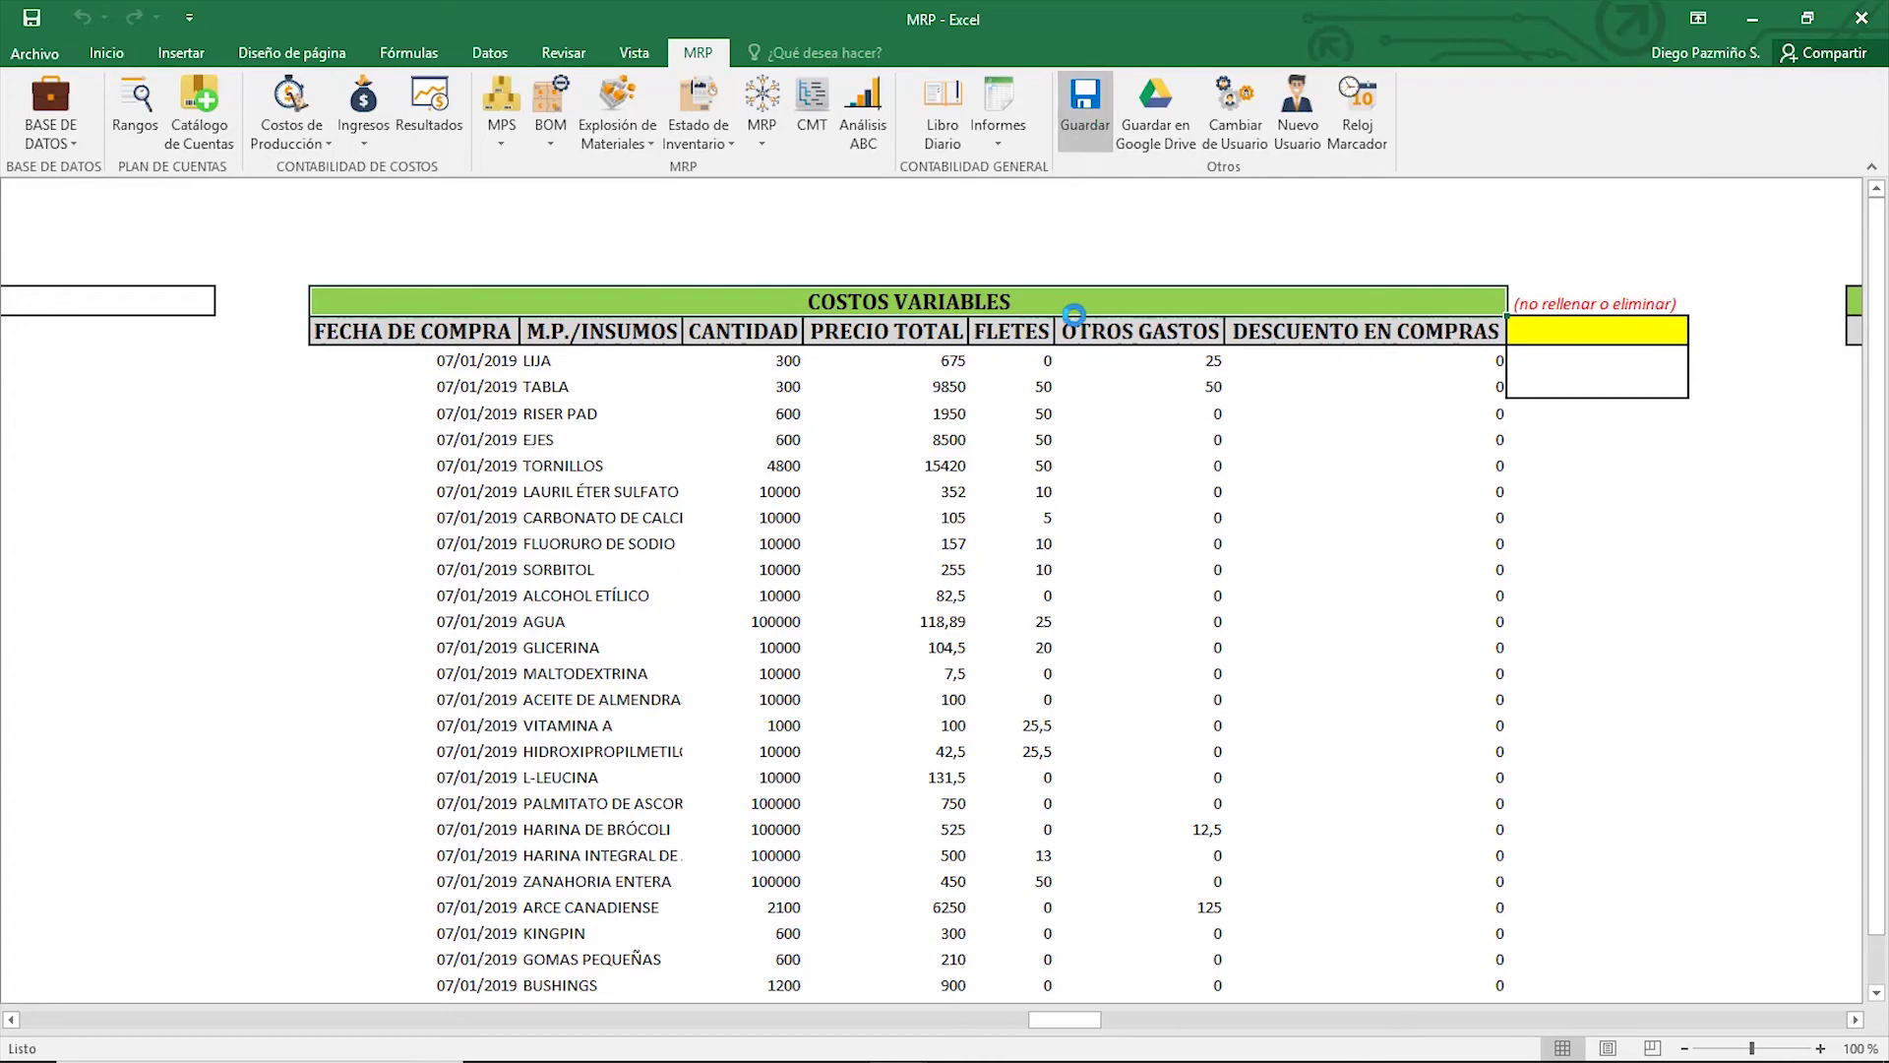
{"action": "left_click", "coordinate": [981, 622]}
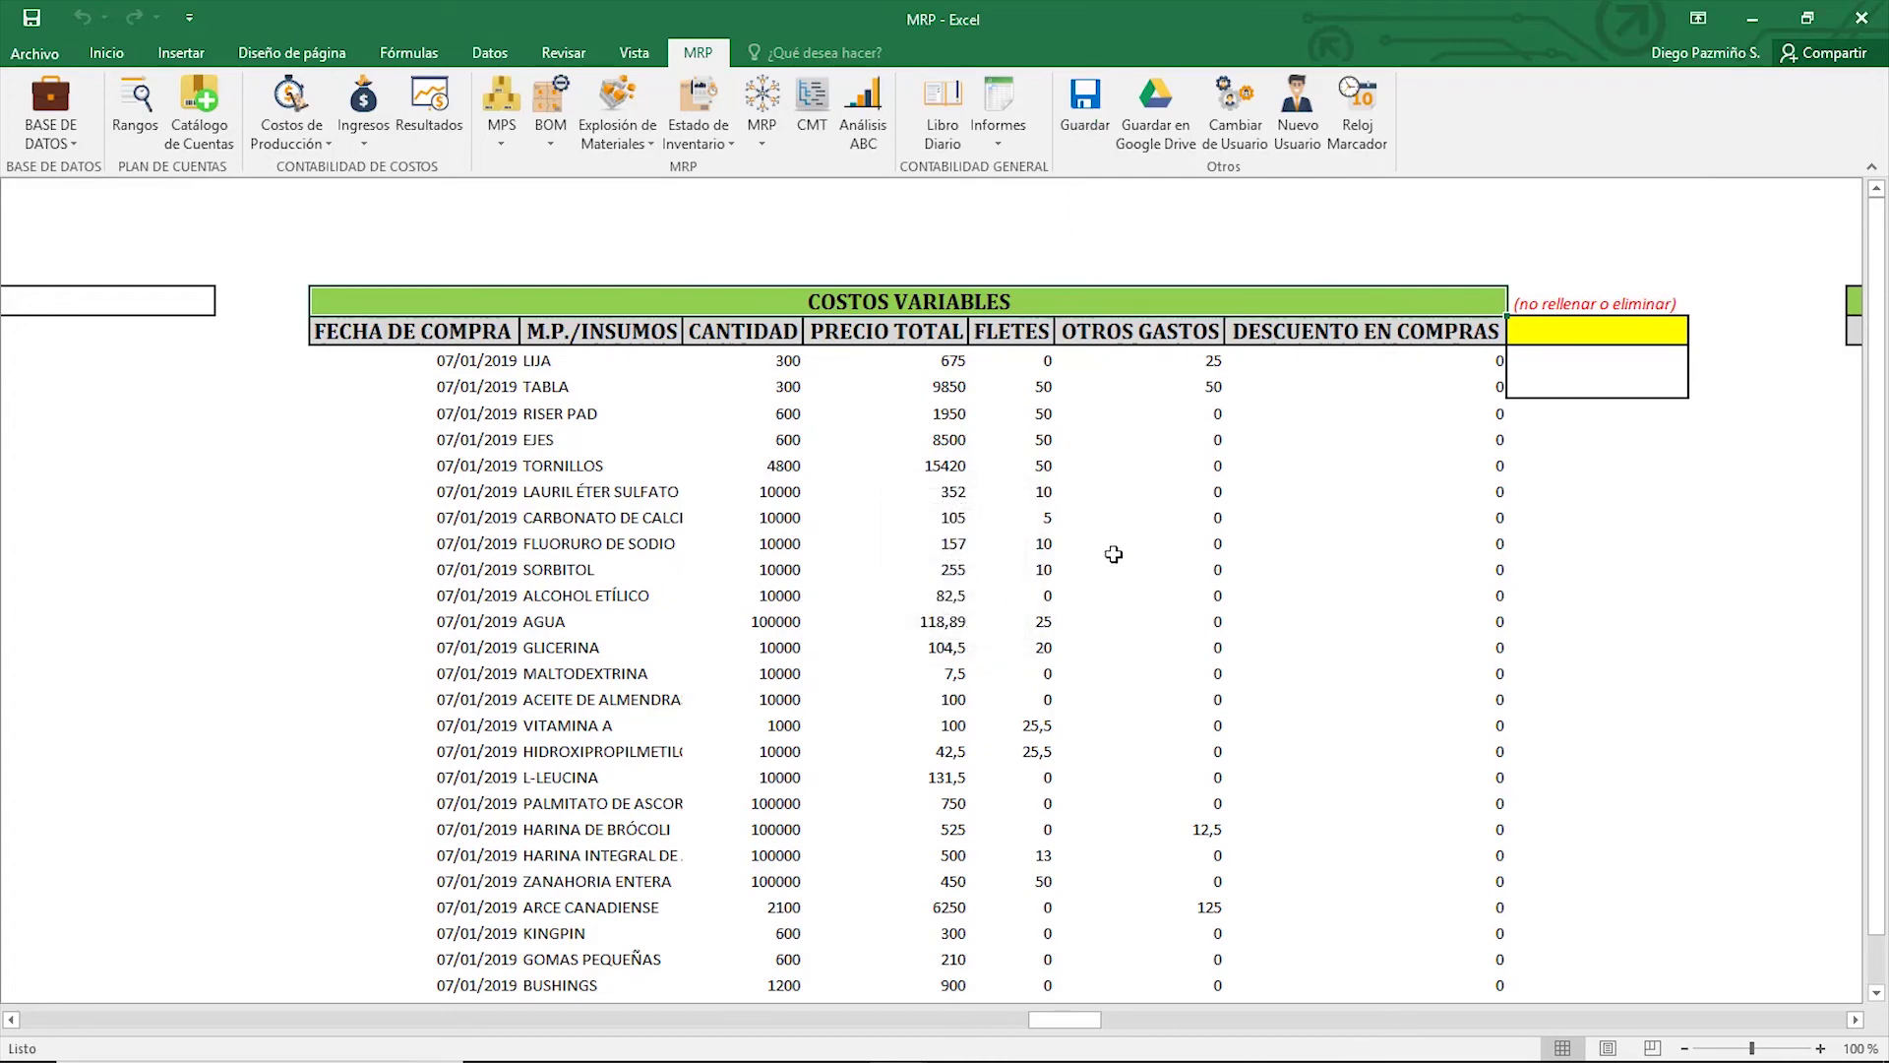